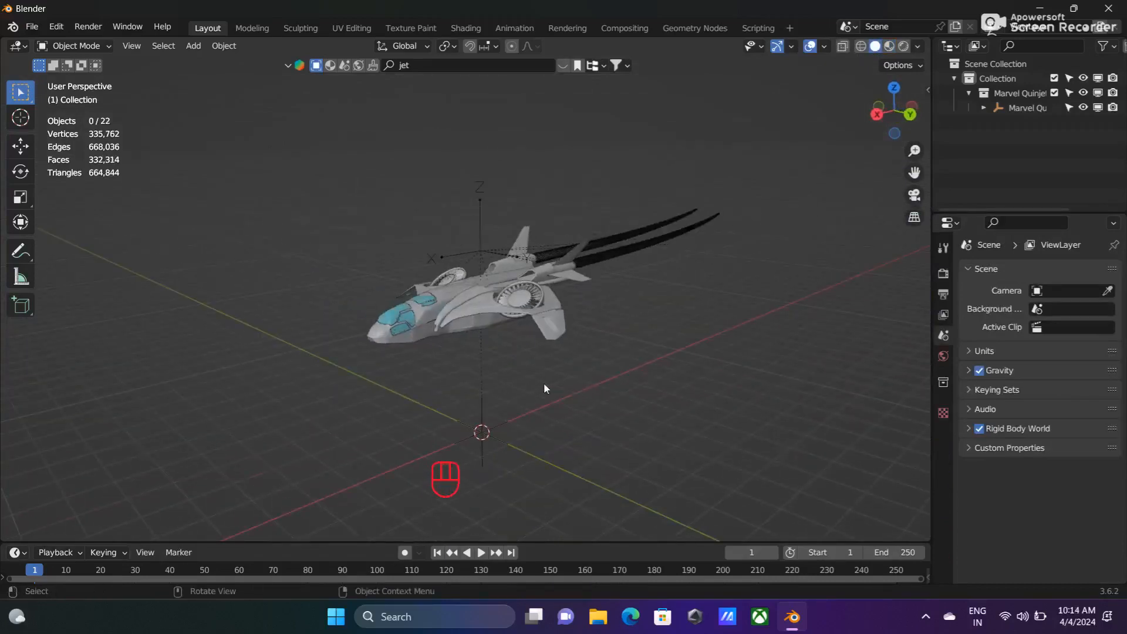
Hide the jet model's collection in viewports and add a path curve at the world origin.
{"action": "left_click", "coordinate": [1098, 94]}
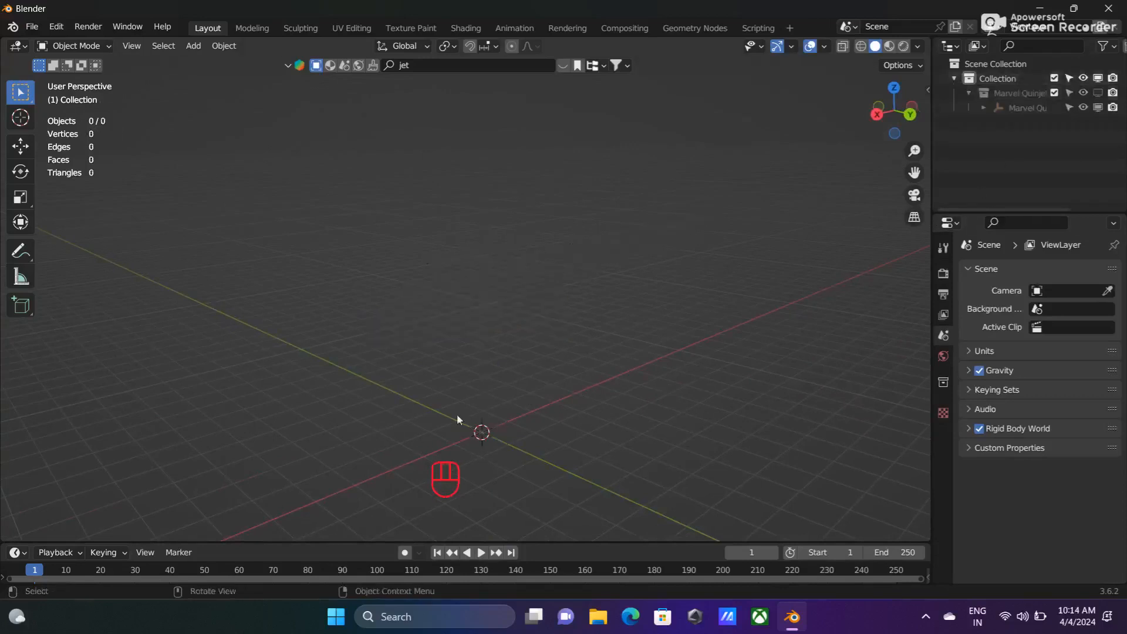
{"action": "key", "text": "shift+a"}
{"action": "mouse_move", "coordinate": [450, 301]}
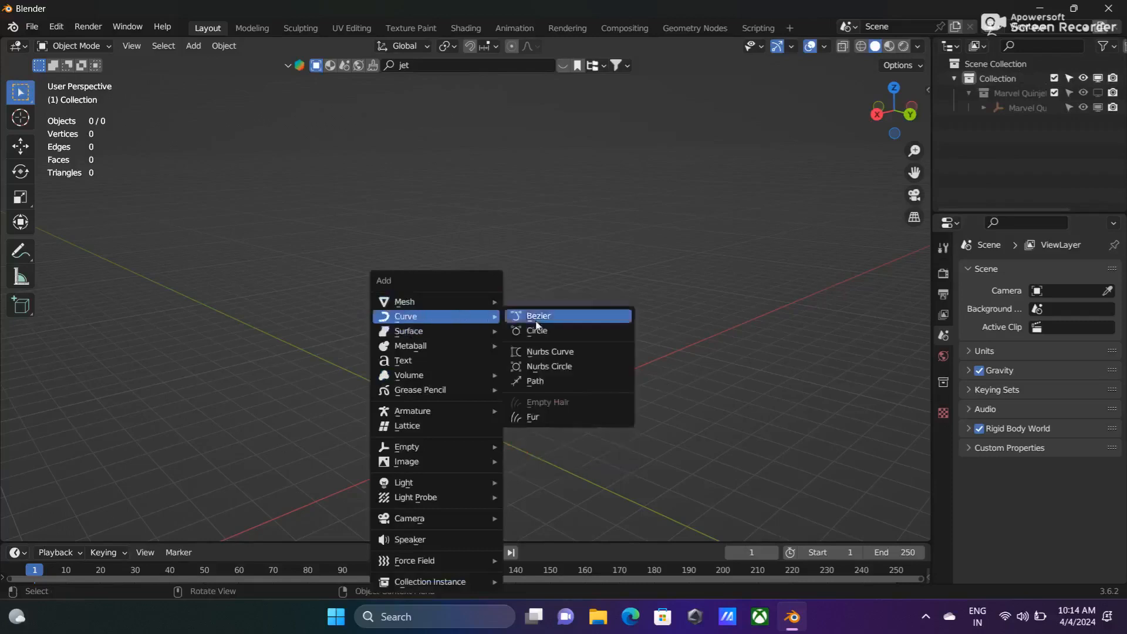
{"action": "left_click", "coordinate": [534, 380]}
{"action": "middle_click_drag", "start_coordinate": [564, 385], "coordinate": [512, 435]}
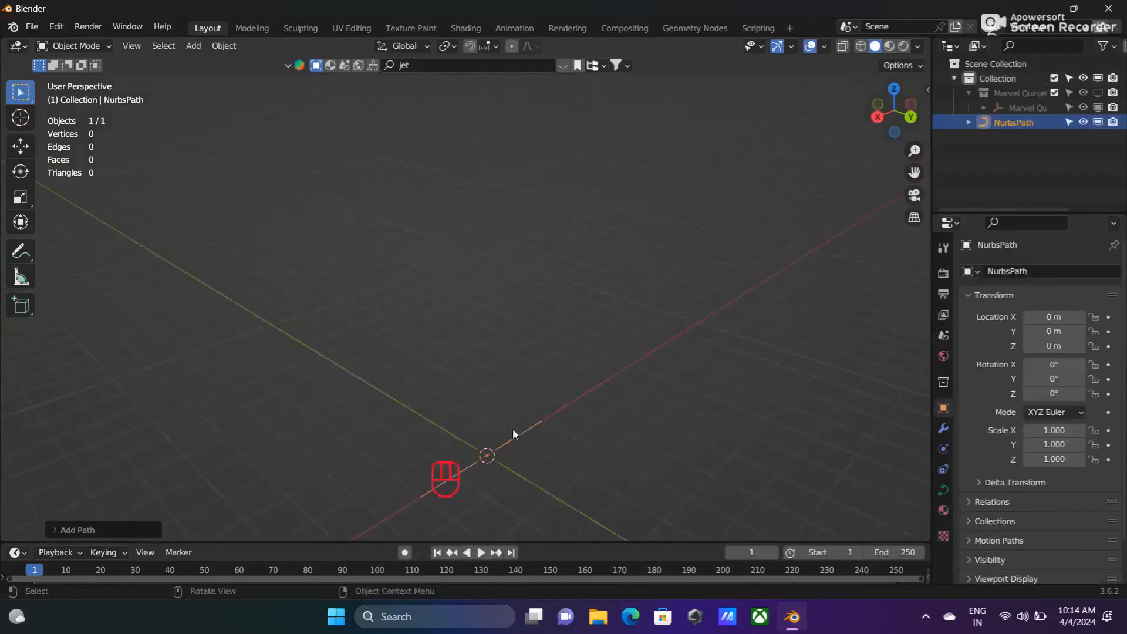
{"action": "middle_click_drag", "start_coordinate": [564, 459], "coordinate": [503, 374], "text": "shift"}
Set the path's Z rotation to -90° so it runs along the Y axis.
{"action": "key", "text": "n"}
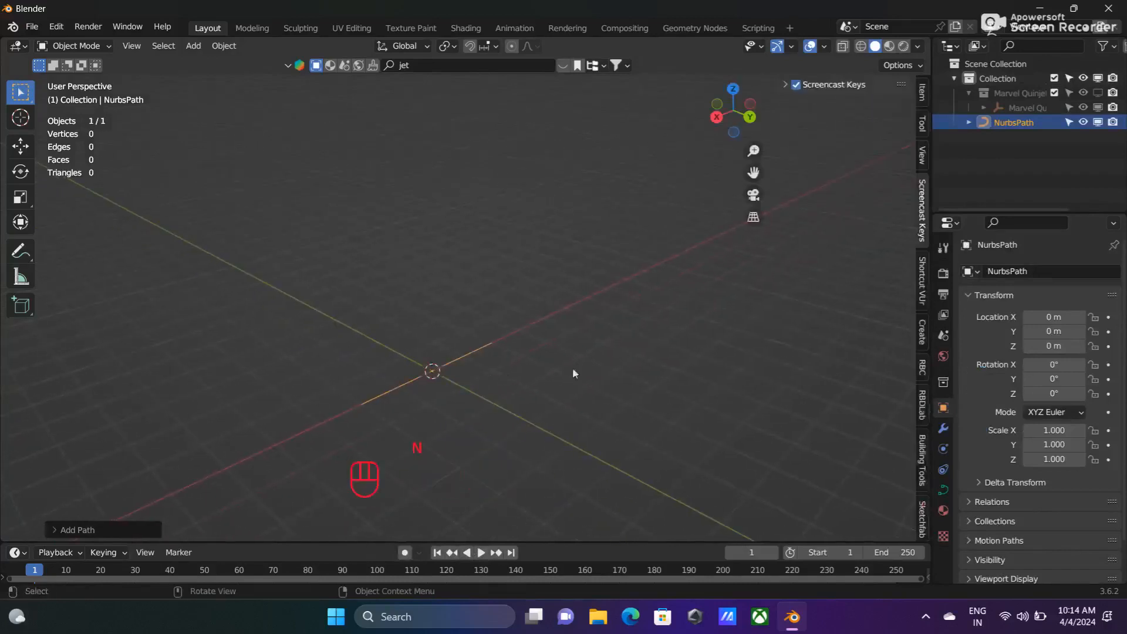
{"action": "left_click", "coordinate": [921, 94]}
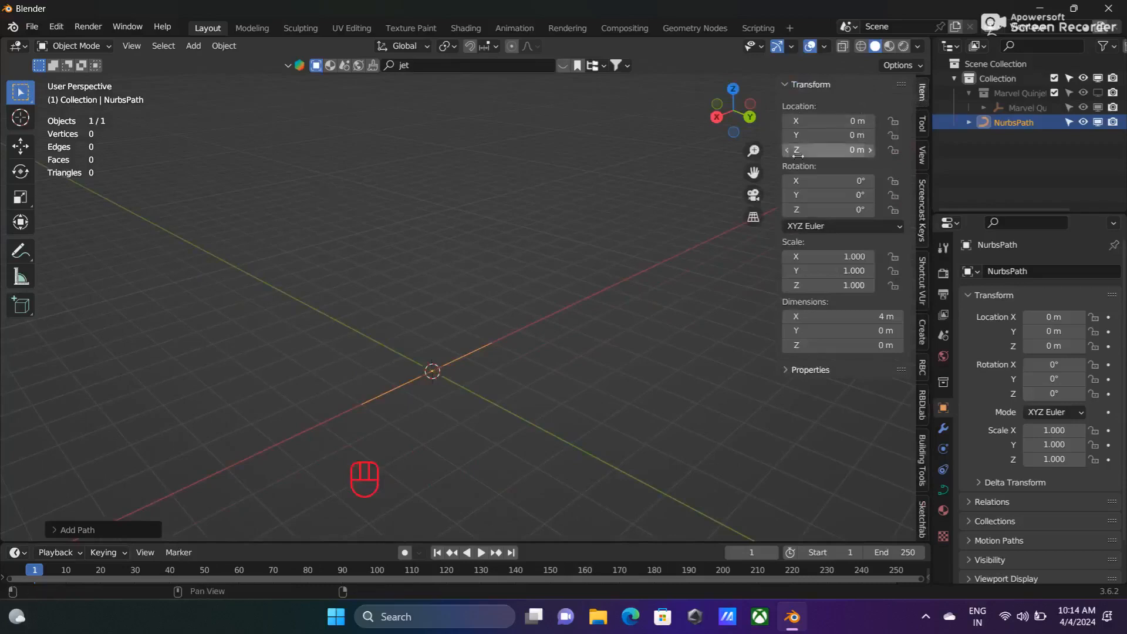
{"action": "left_click", "coordinate": [843, 214]}
{"action": "key", "text": "BackSpace"}
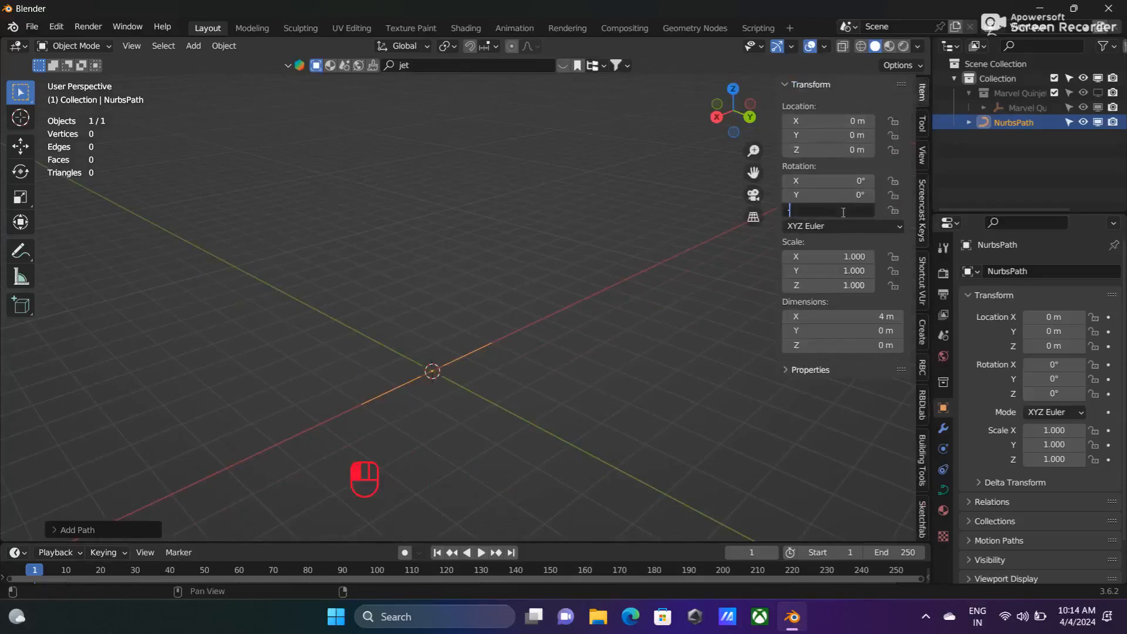
{"action": "key", "text": "Return"}
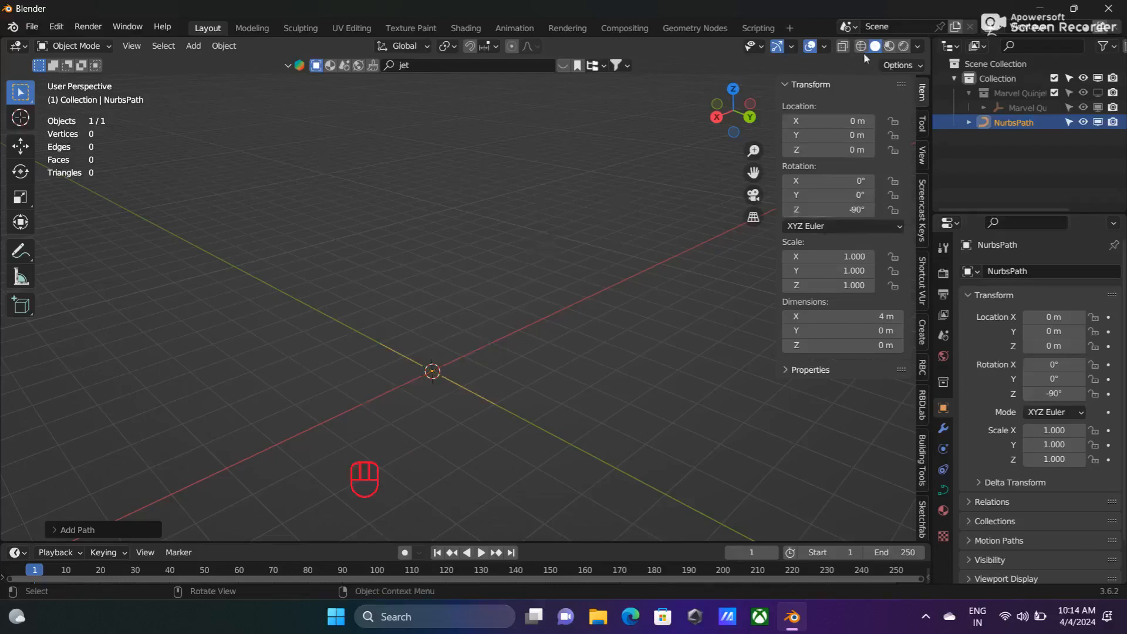
{"action": "key", "text": "n"}
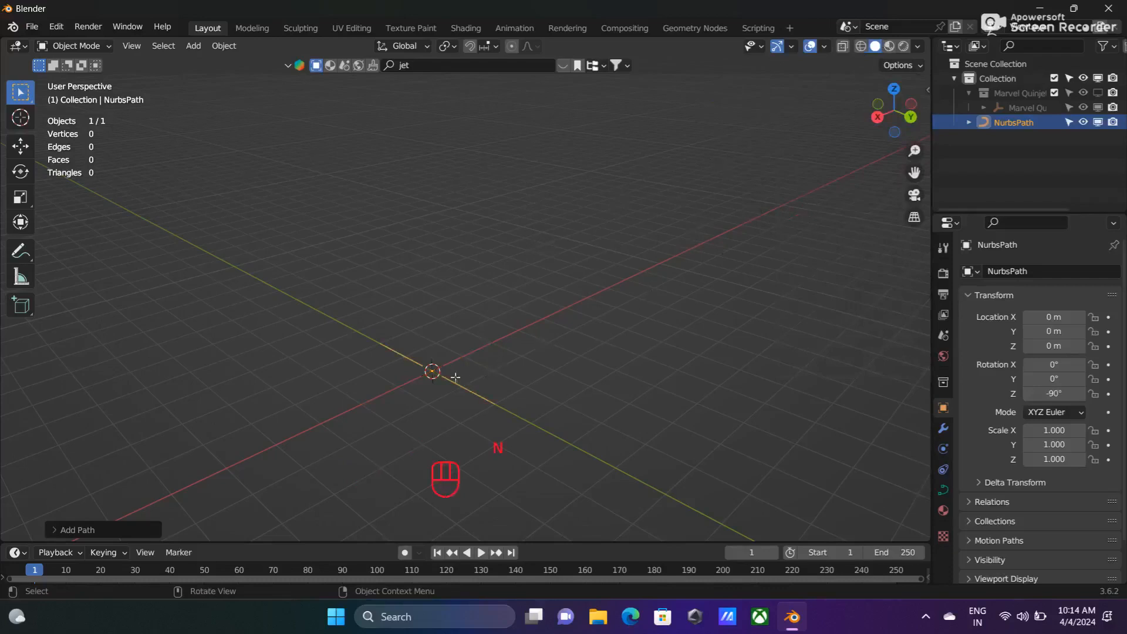
Enter Edit Mode on the path and enable the curve normals overlay.
{"action": "key", "text": "Tab"}
{"action": "left_click", "coordinate": [823, 47]}
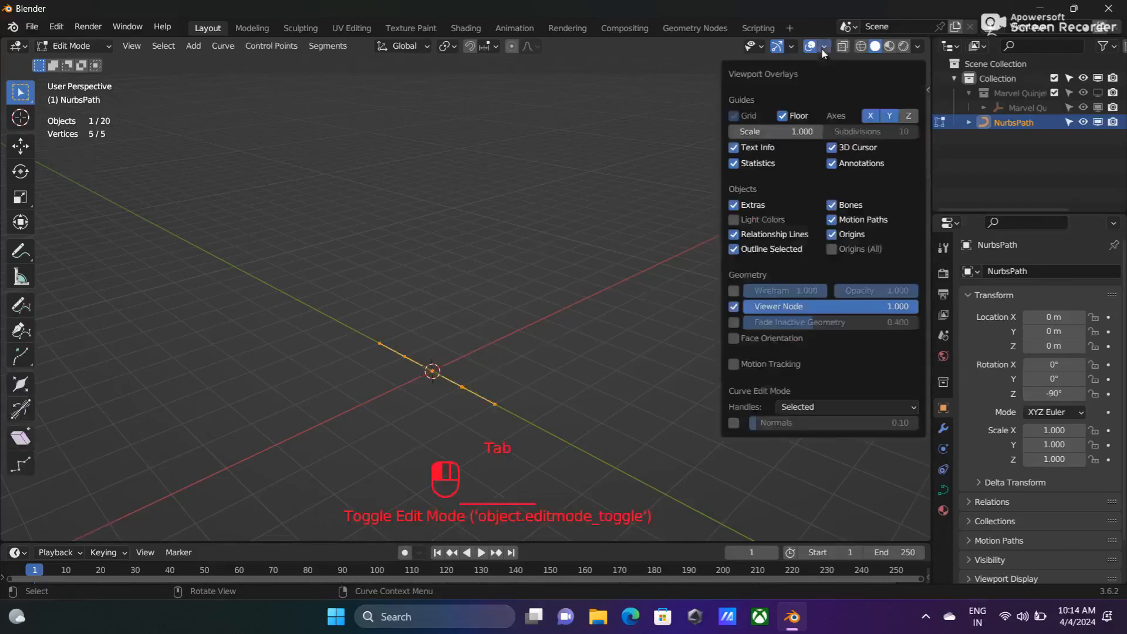
{"action": "left_click", "coordinate": [731, 422]}
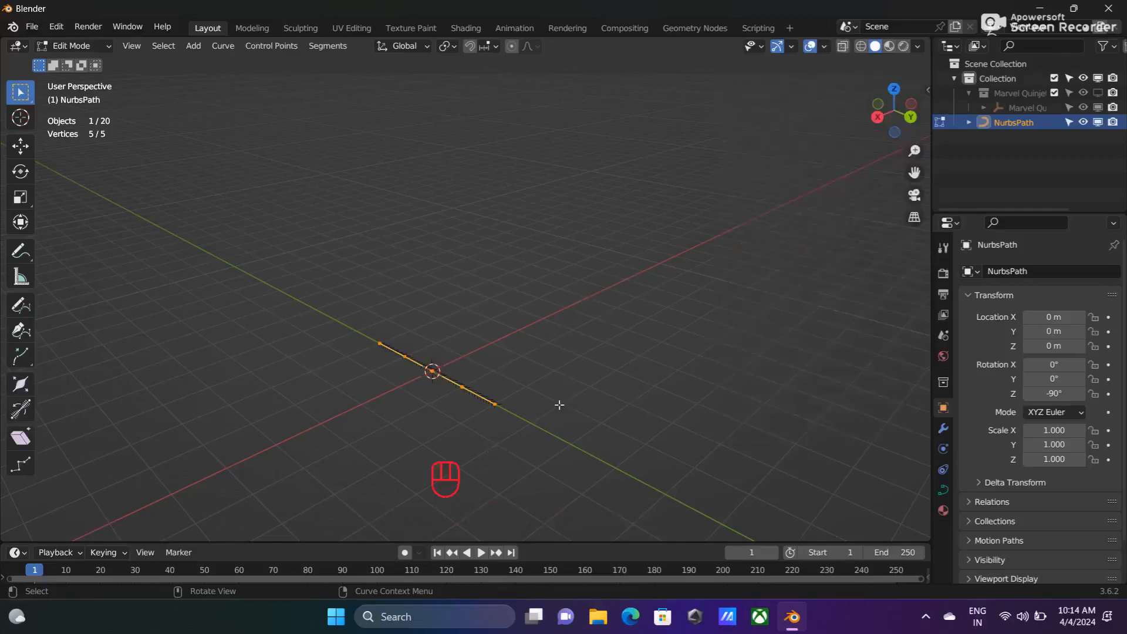
In top view, move all the path's control points about 1.84 m toward negative Y, bringing its start close to the origin.
{"action": "key", "text": "KP_7"}
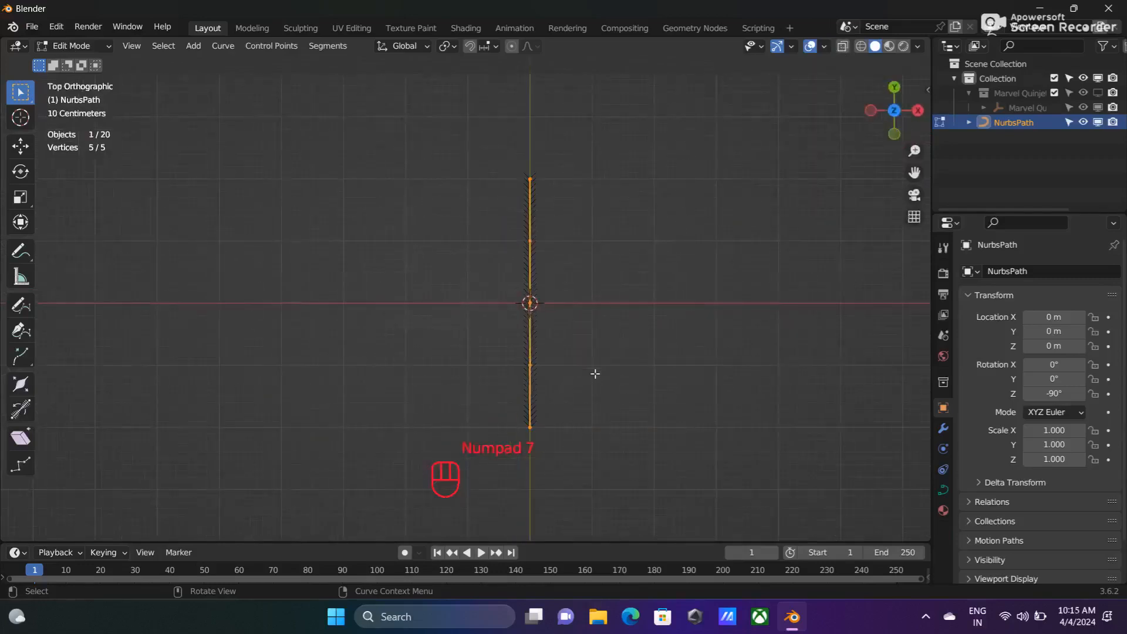
{"action": "key", "text": "g"}
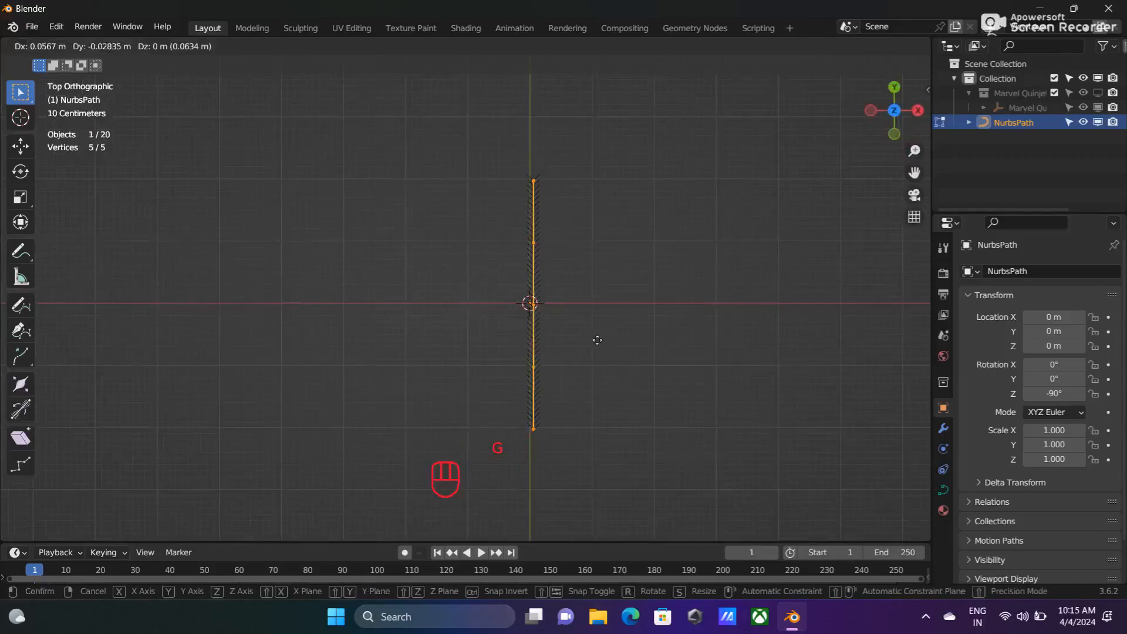
{"action": "key", "text": "y"}
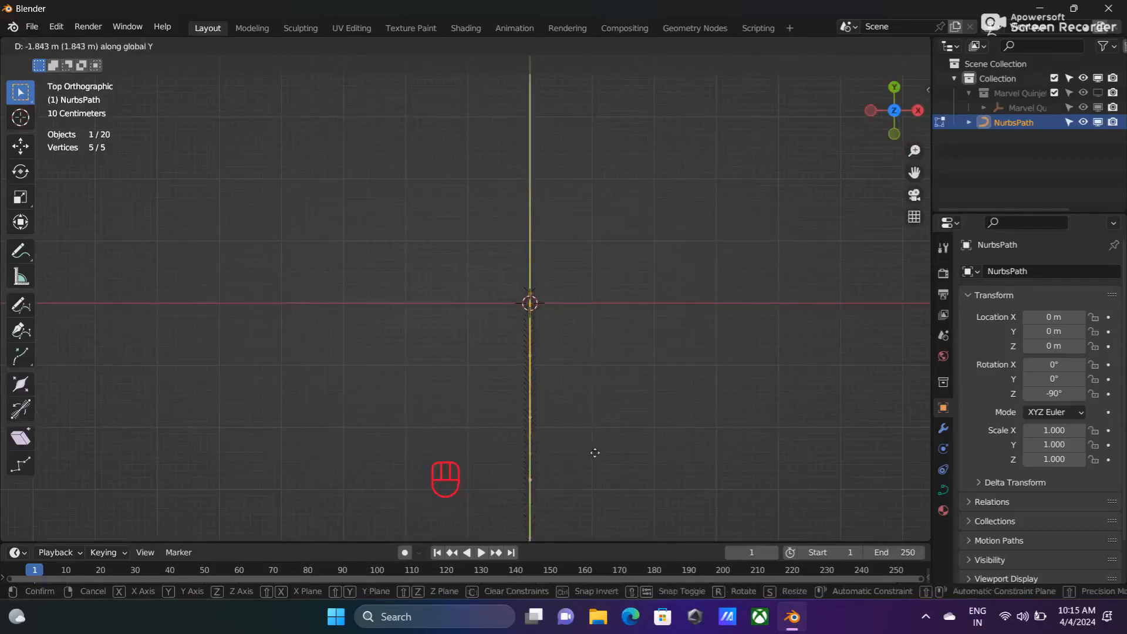
{"action": "left_click", "coordinate": [594, 452]}
Lengthen the path by moving its last four control points, and separately the last three, farther toward negative Y.
{"action": "middle_click_drag", "start_coordinate": [621, 448], "coordinate": [621, 251], "text": "shift"}
{"action": "left_click_drag", "start_coordinate": [512, 150], "coordinate": [586, 381]}
{"action": "key", "text": "g"}
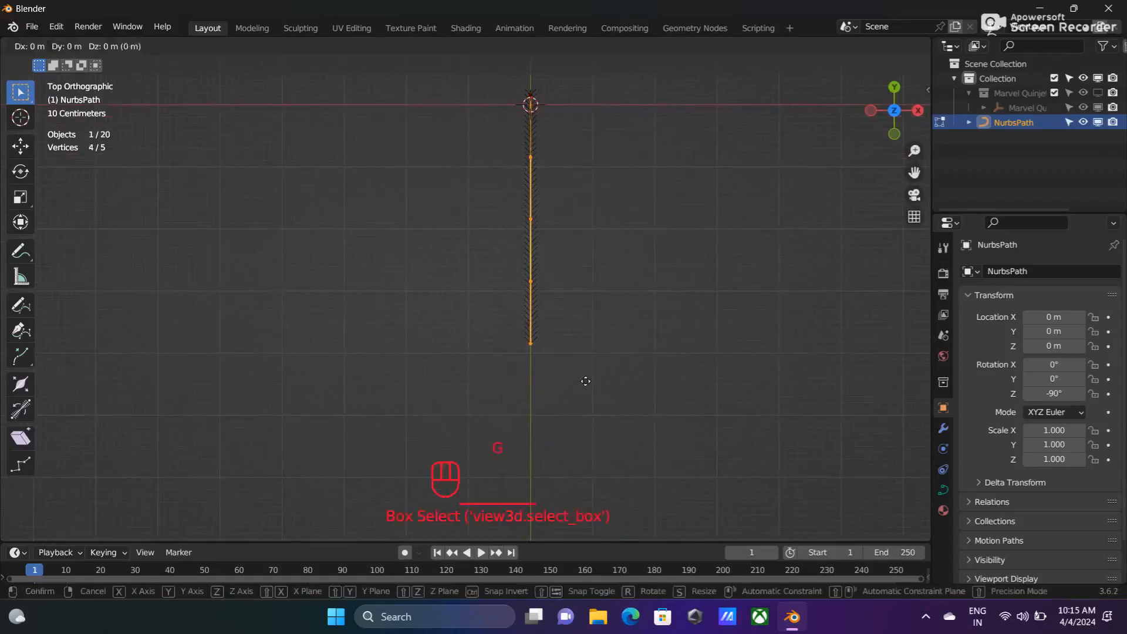
{"action": "left_click", "coordinate": [562, 225]}
{"action": "middle_click_drag", "start_coordinate": [601, 378], "coordinate": [623, 194], "text": "shift"}
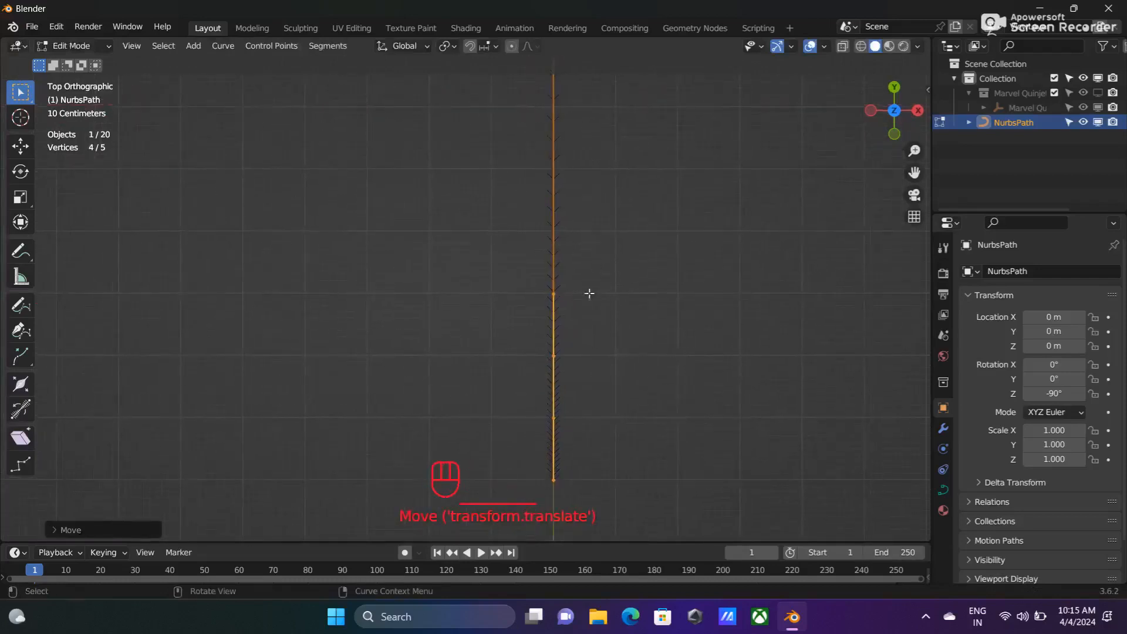
{"action": "left_click_drag", "start_coordinate": [539, 354], "coordinate": [608, 538]}
{"action": "middle_click_drag", "start_coordinate": [626, 457], "coordinate": [626, 344], "text": "shift"}
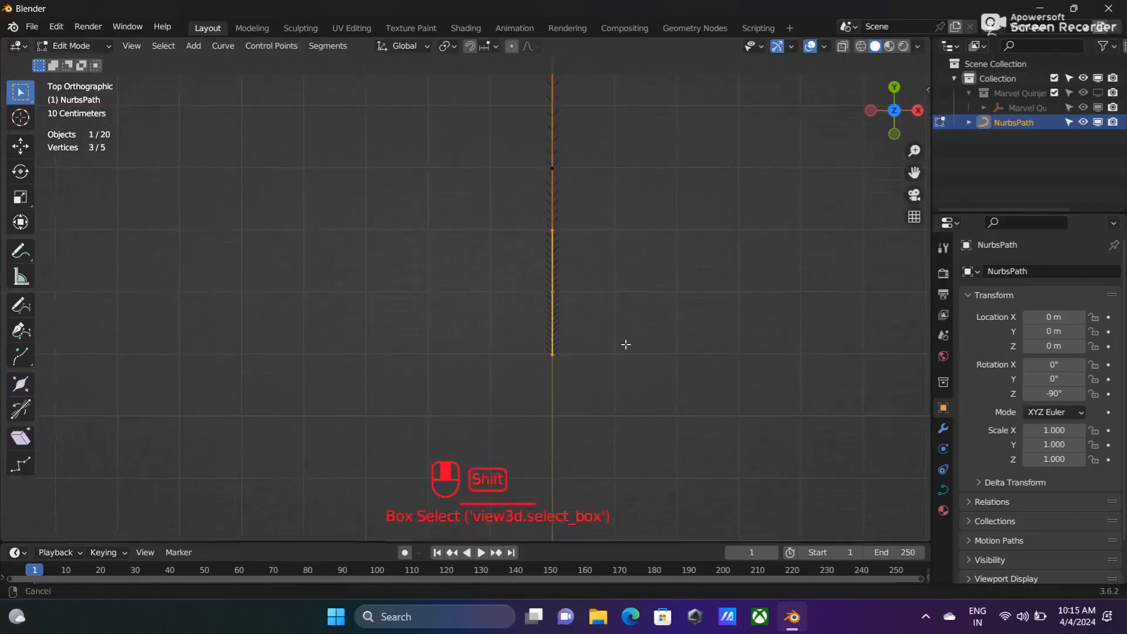
{"action": "key", "text": "g"}
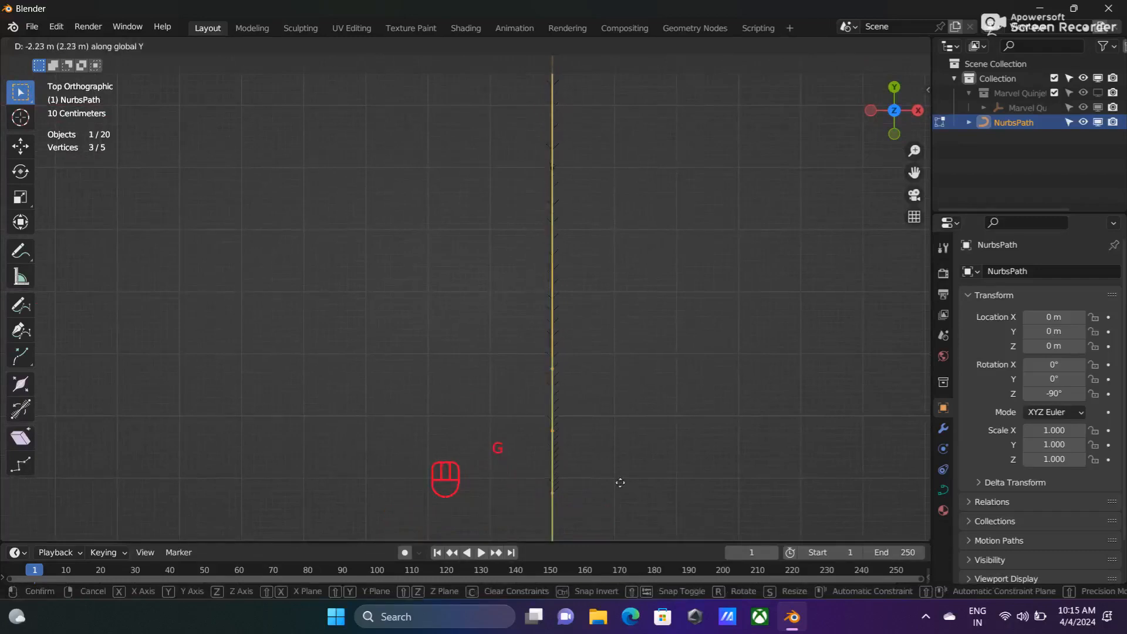
{"action": "left_click", "coordinate": [616, 498]}
Extend the path's far end by moving its last two control points, and separately the final one, farther toward negative Y.
{"action": "middle_click_drag", "start_coordinate": [628, 473], "coordinate": [636, 315], "text": "shift"}
{"action": "left_click_drag", "start_coordinate": [527, 284], "coordinate": [586, 395]}
{"action": "key", "text": "g"}
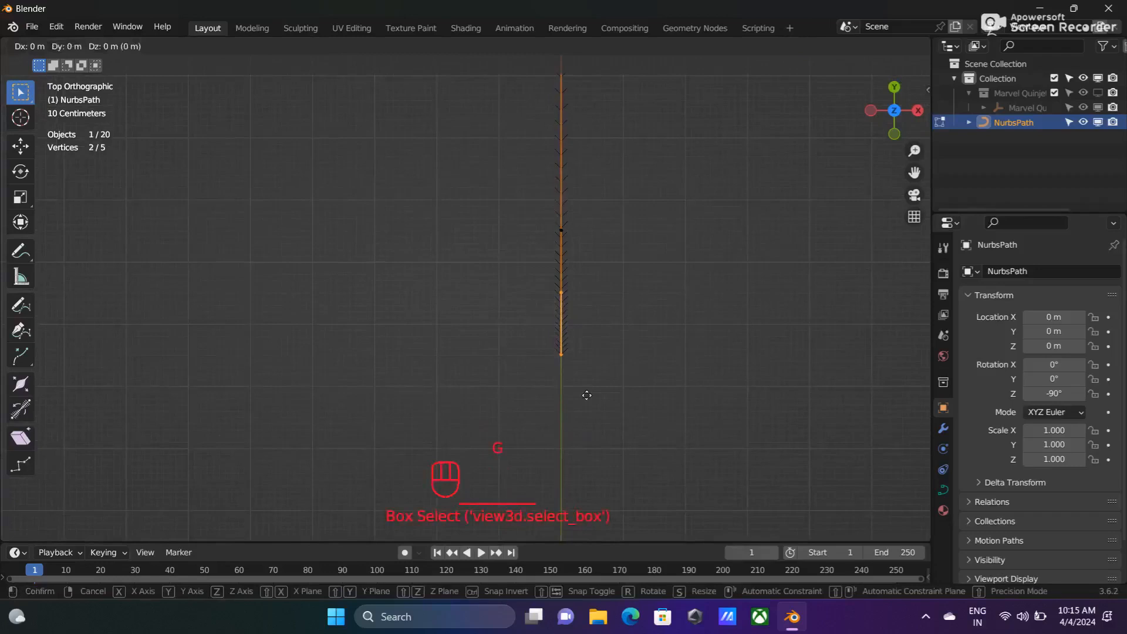
{"action": "left_click", "coordinate": [546, 481]}
{"action": "middle_click_drag", "start_coordinate": [655, 411], "coordinate": [675, 229], "text": "shift"}
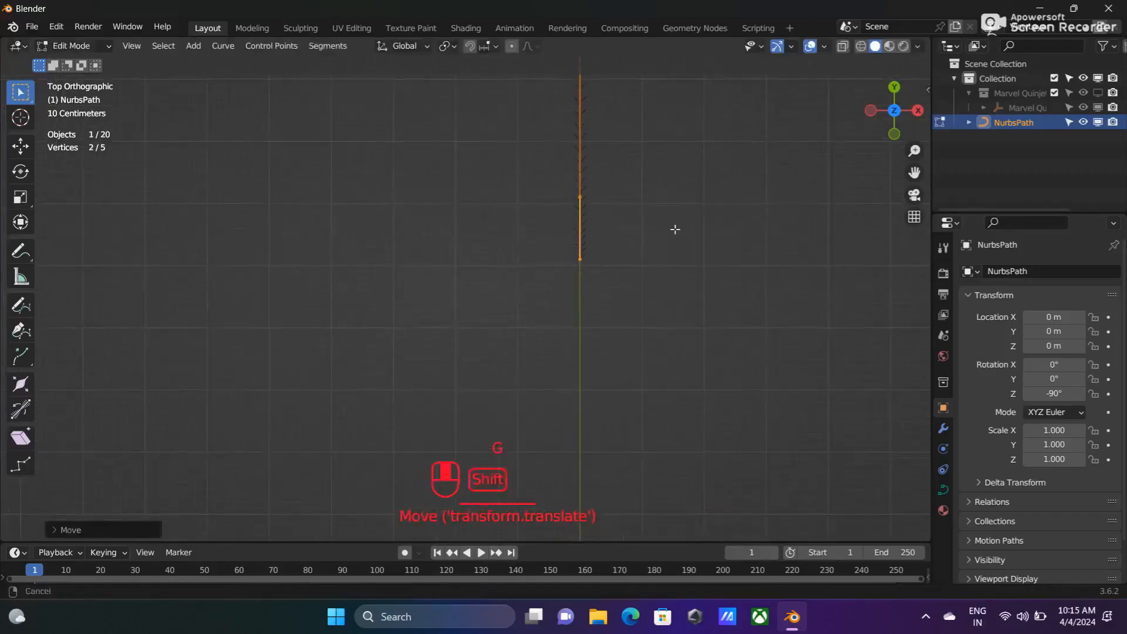
{"action": "left_click_drag", "start_coordinate": [548, 239], "coordinate": [614, 293]}
{"action": "key", "text": "g"}
{"action": "left_click", "coordinate": [610, 448]}
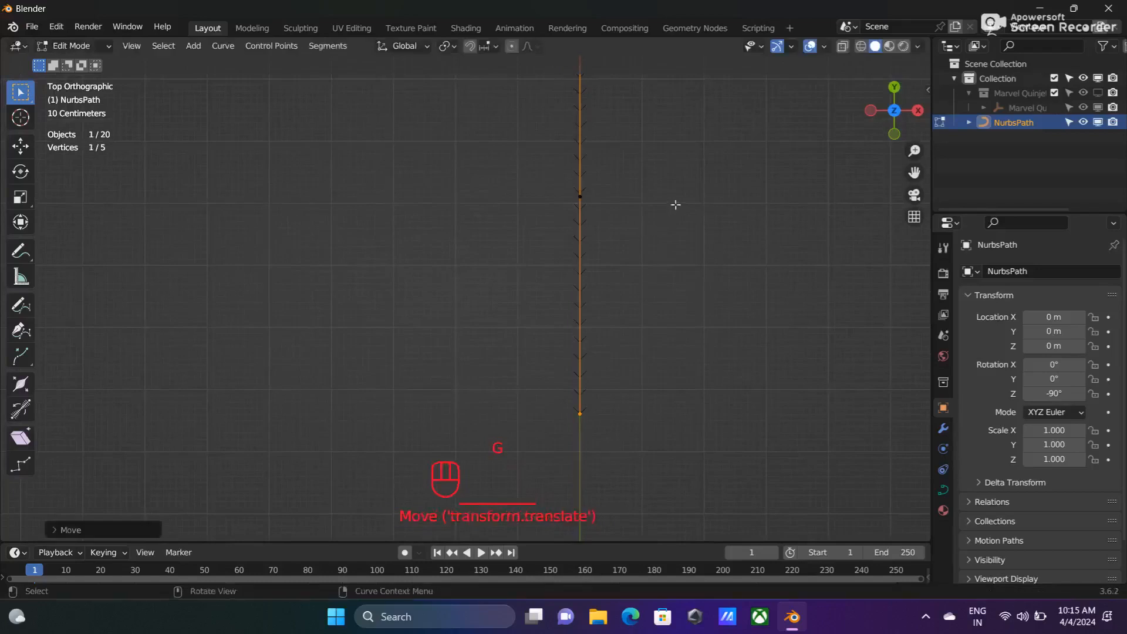
Bend the path by moving the second control point far toward positive X and the third about 11 m toward negative X.
{"action": "scroll", "coordinate": [679, 190], "scroll_direction": "down", "scroll_amount": 3}
{"action": "middle_click_drag", "start_coordinate": [669, 146], "coordinate": [663, 365], "text": "shift"}
{"action": "scroll", "coordinate": [662, 314], "scroll_direction": "down", "scroll_amount": 4}
{"action": "scroll", "coordinate": [631, 242], "scroll_direction": "up", "scroll_amount": 2}
{"action": "left_click_drag", "start_coordinate": [465, 212], "coordinate": [620, 279]}
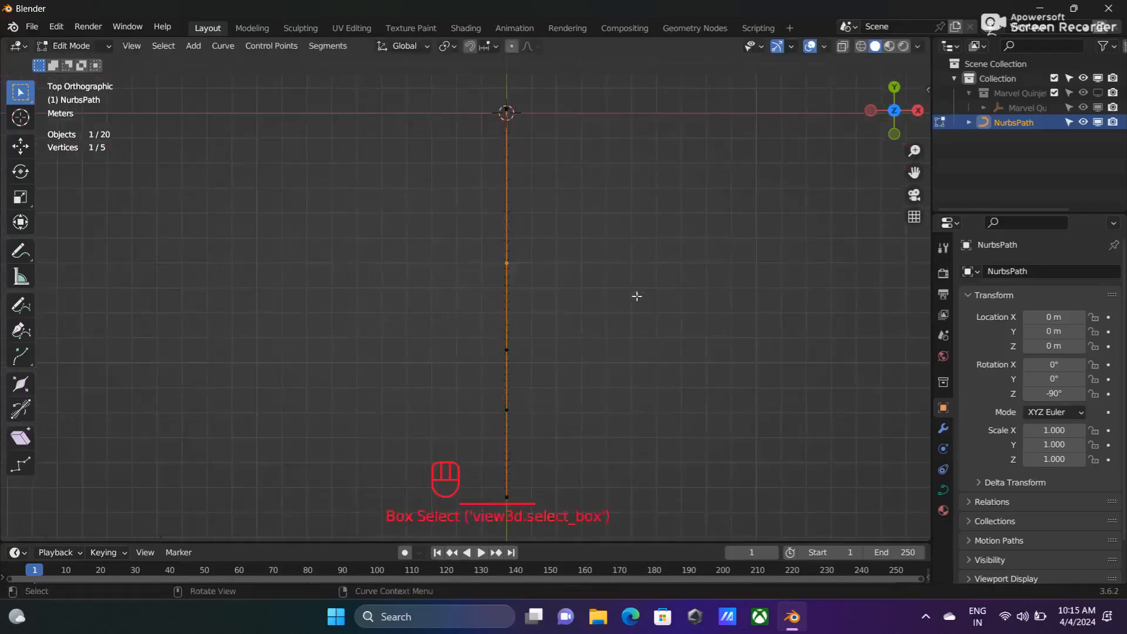
{"action": "key", "text": "g"}
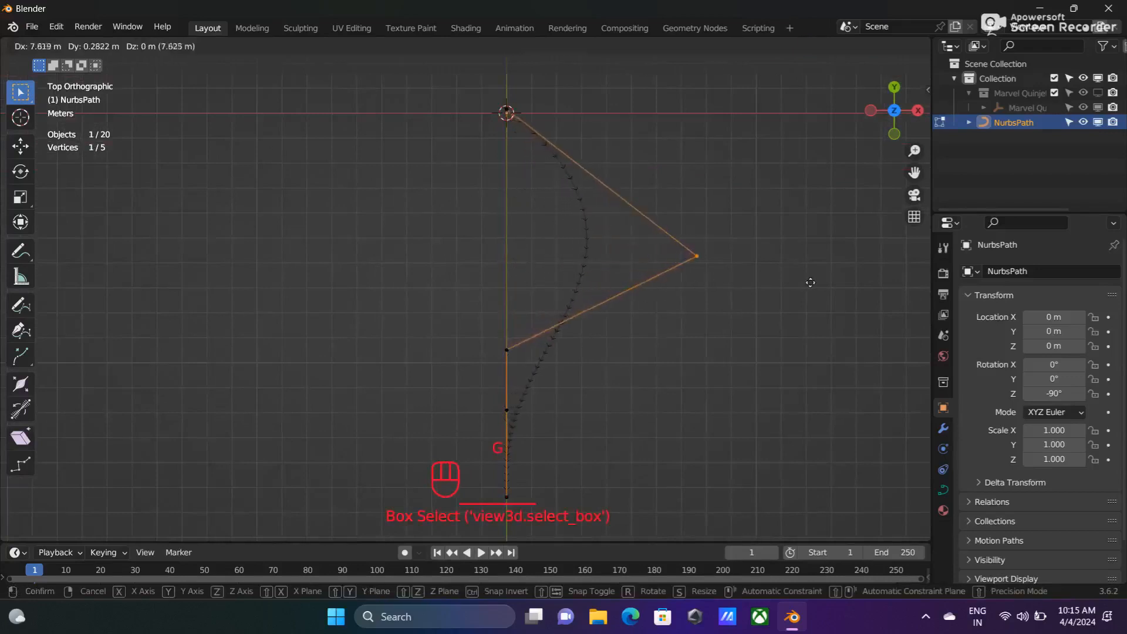
{"action": "left_click", "coordinate": [841, 289]}
{"action": "left_click_drag", "start_coordinate": [477, 333], "coordinate": [593, 368]}
{"action": "key", "text": "g"}
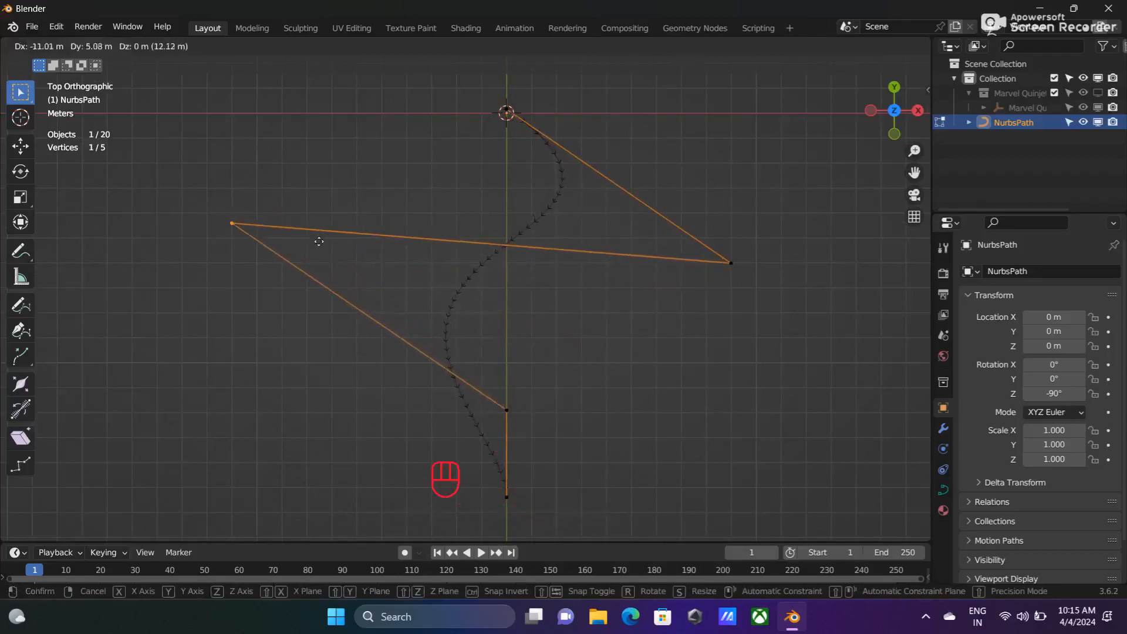
{"action": "left_click", "coordinate": [308, 286]}
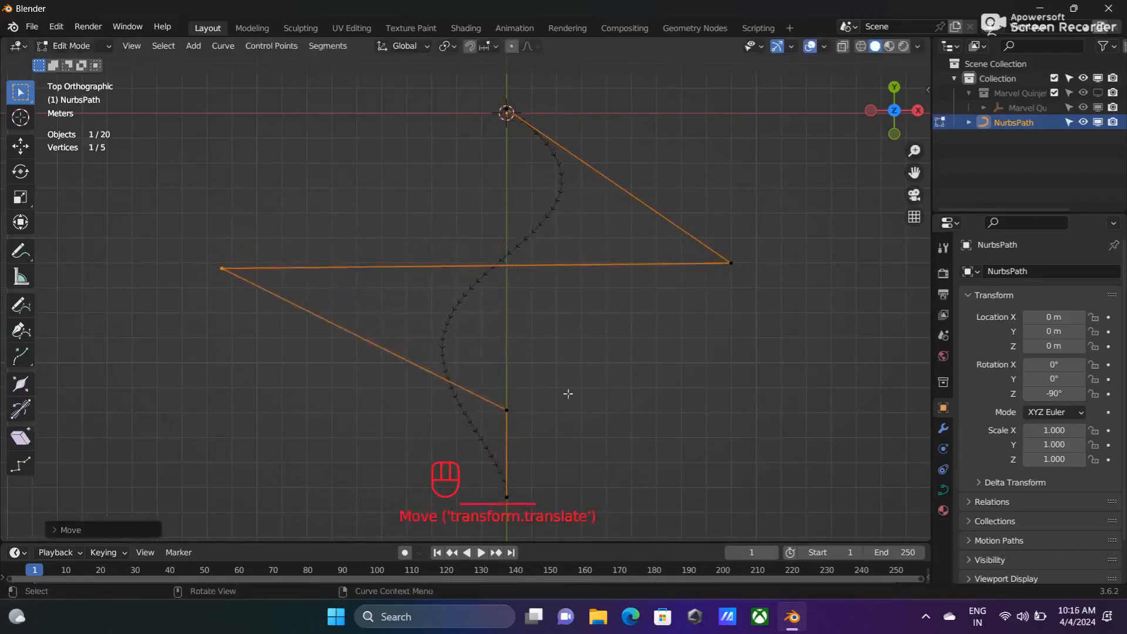
Move the path's end point about 3.8 m toward negative Y and shift the fourth control point out toward positive X.
{"action": "middle_click_drag", "start_coordinate": [598, 382], "coordinate": [587, 282], "text": "shift"}
{"action": "left_click_drag", "start_coordinate": [468, 364], "coordinate": [549, 403]}
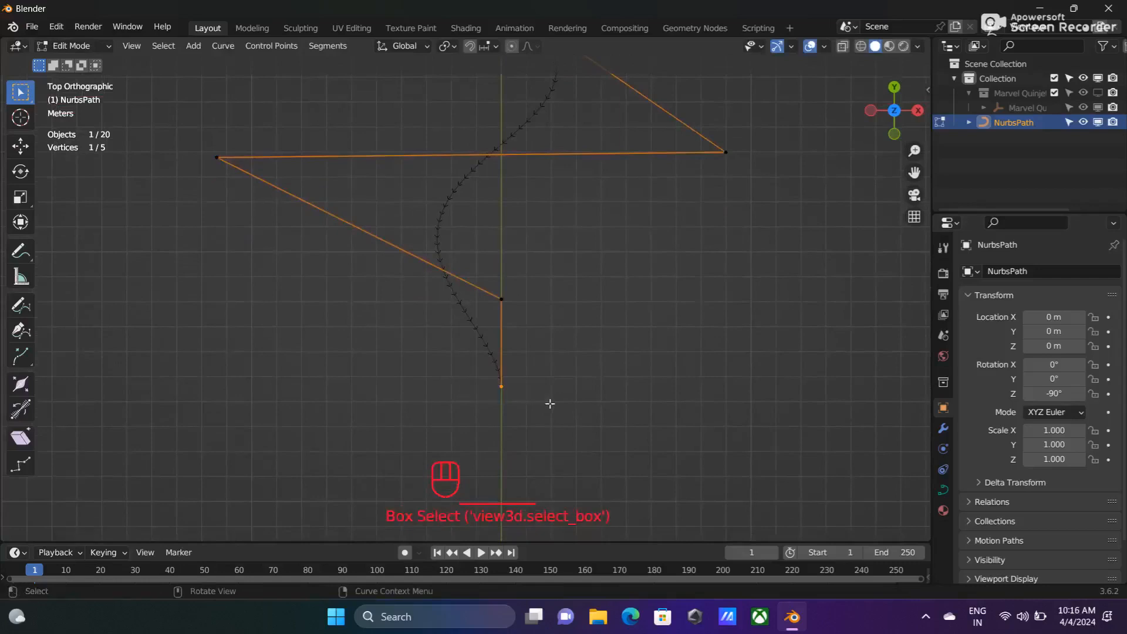
{"action": "key", "text": "g"}
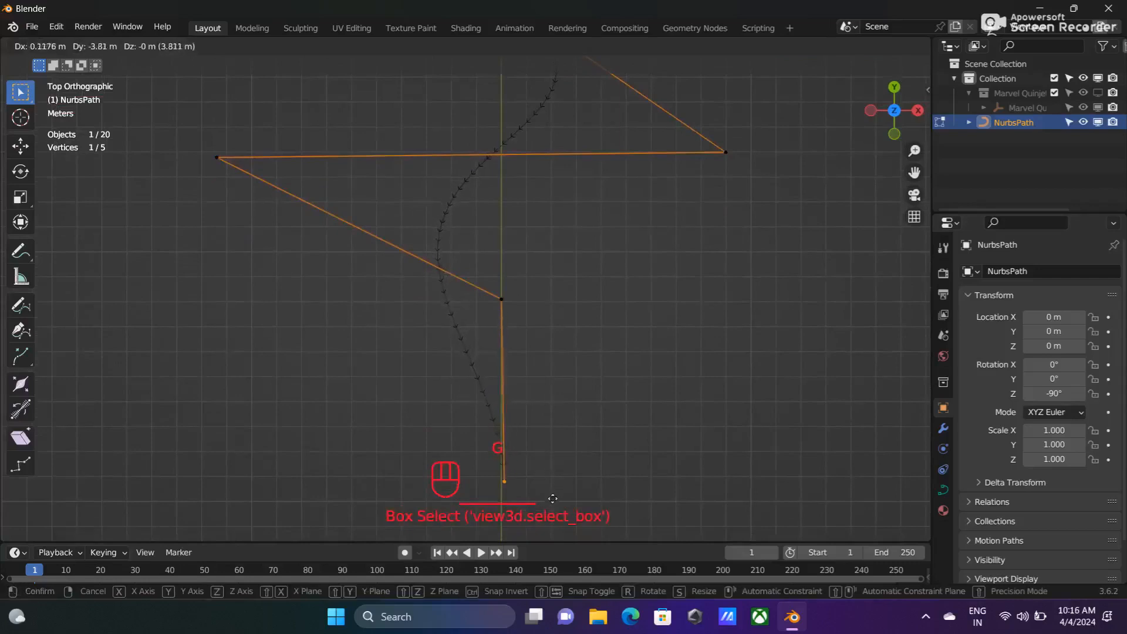
{"action": "left_click", "coordinate": [552, 498]}
{"action": "left_click_drag", "start_coordinate": [483, 312], "coordinate": [617, 279]}
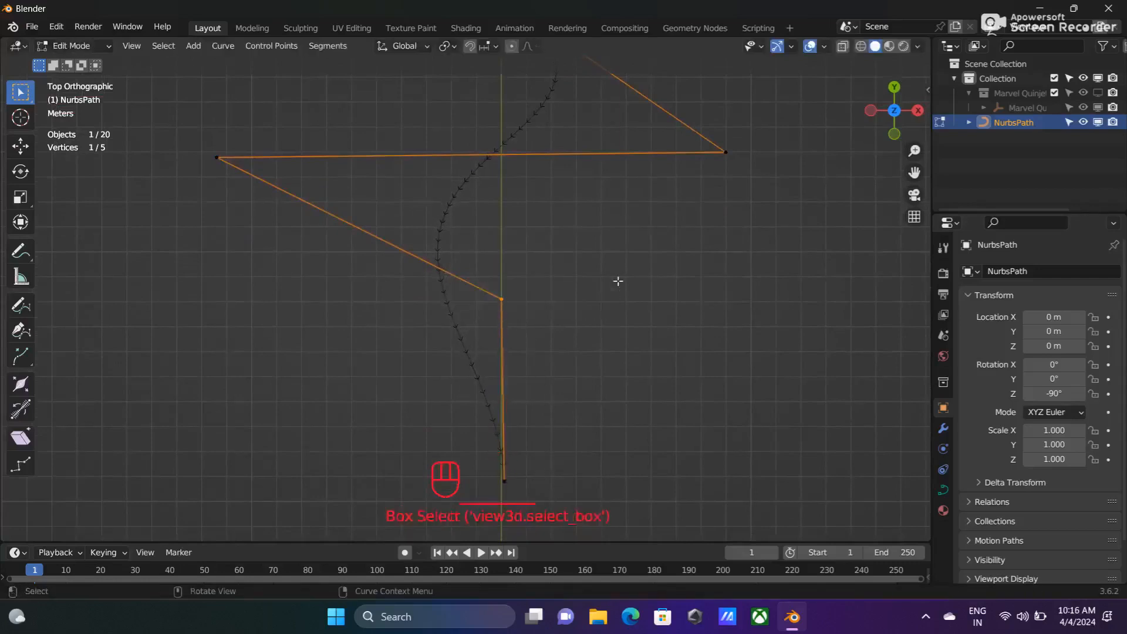
{"action": "key", "text": "g"}
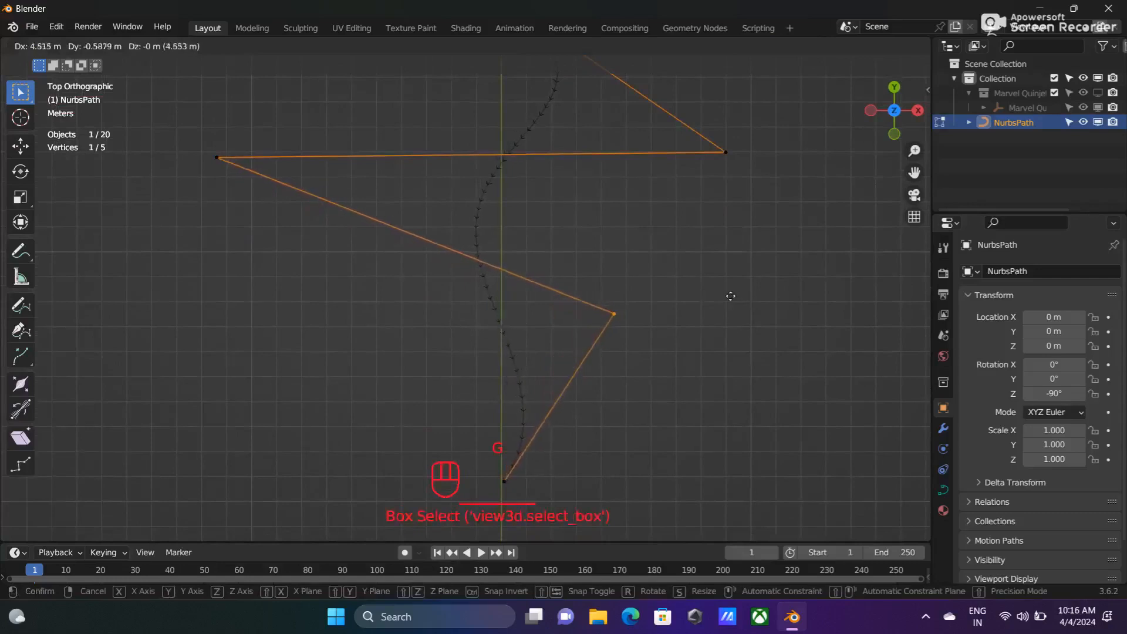
{"action": "left_click", "coordinate": [793, 296]}
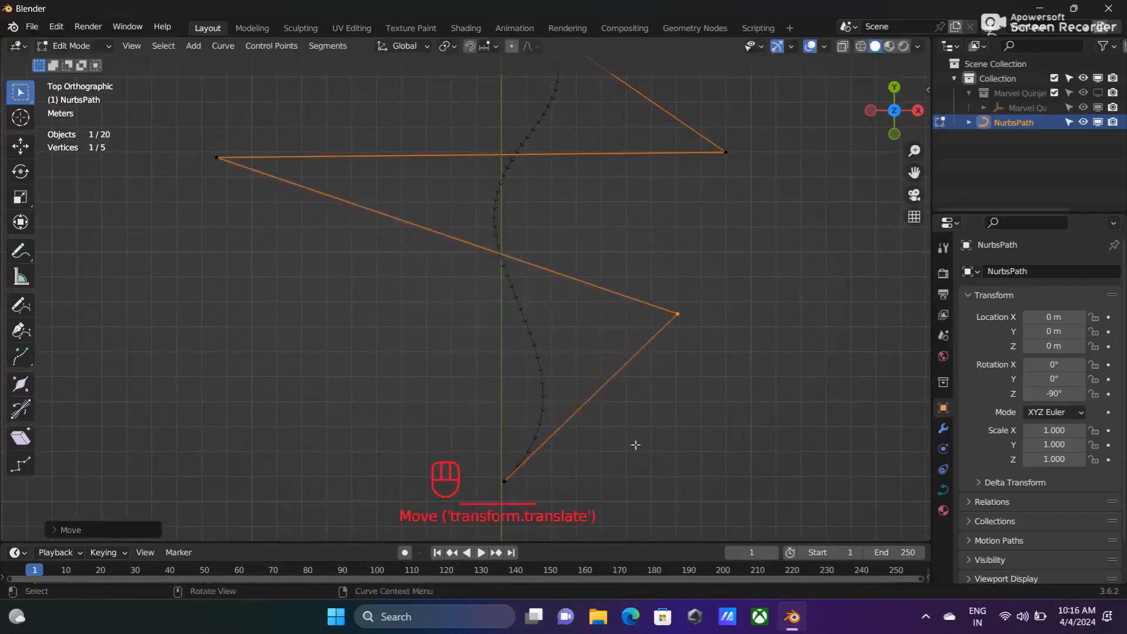
Nudge the path's end point slightly toward negative X and negative Y, just across the Y axis.
{"action": "middle_click_drag", "start_coordinate": [647, 431], "coordinate": [662, 352], "text": "shift"}
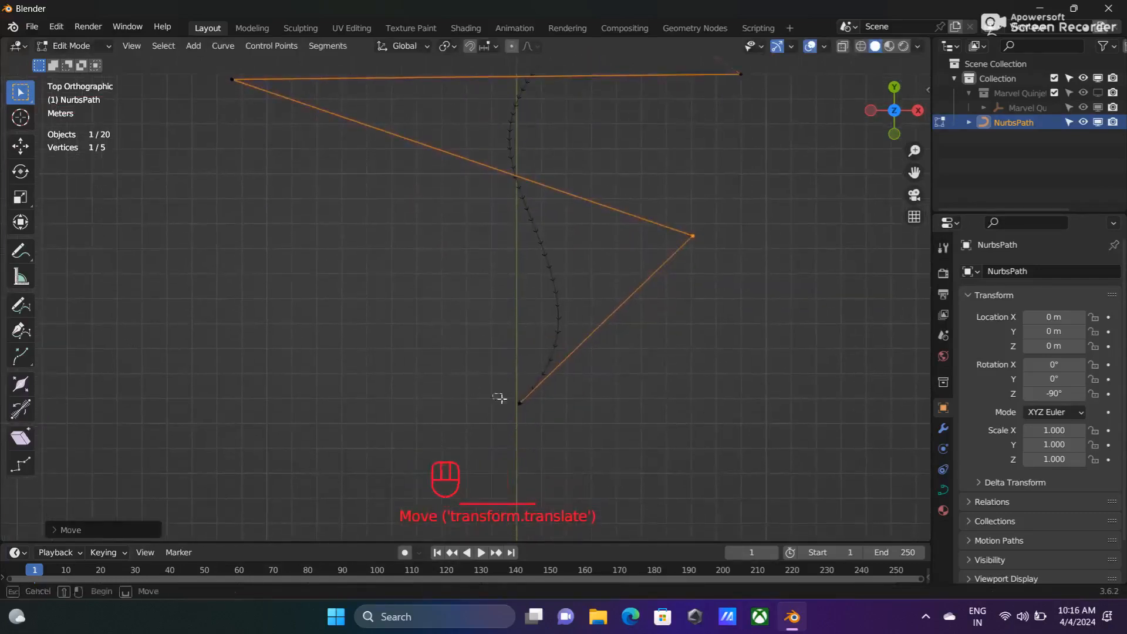
{"action": "left_click_drag", "start_coordinate": [492, 391], "coordinate": [584, 420]}
{"action": "key", "text": "g"}
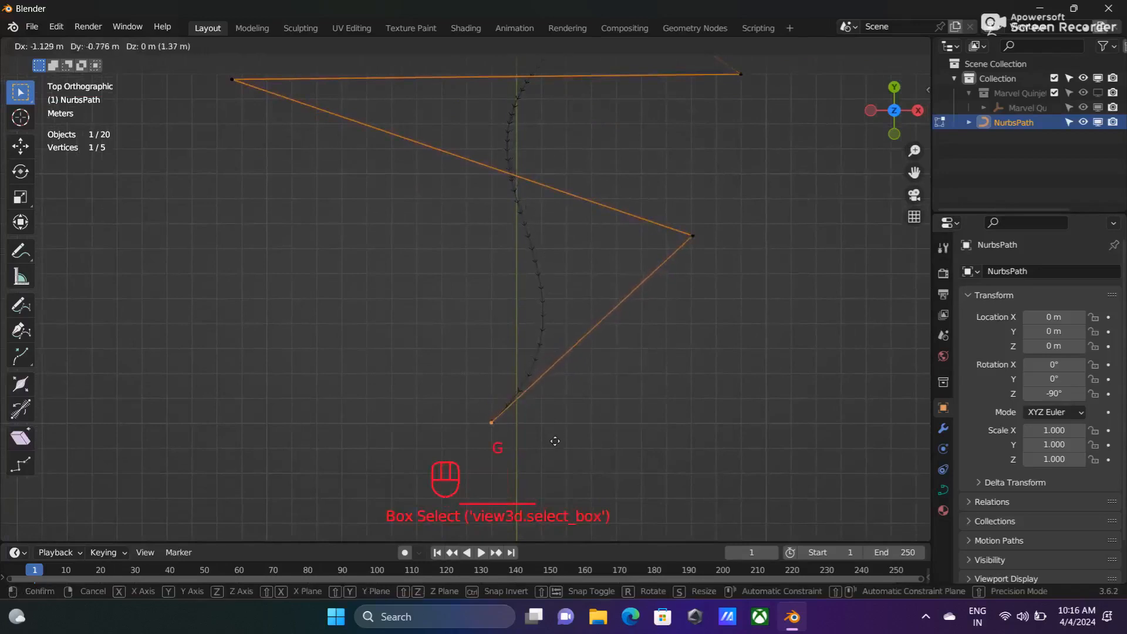
{"action": "left_click", "coordinate": [575, 447]}
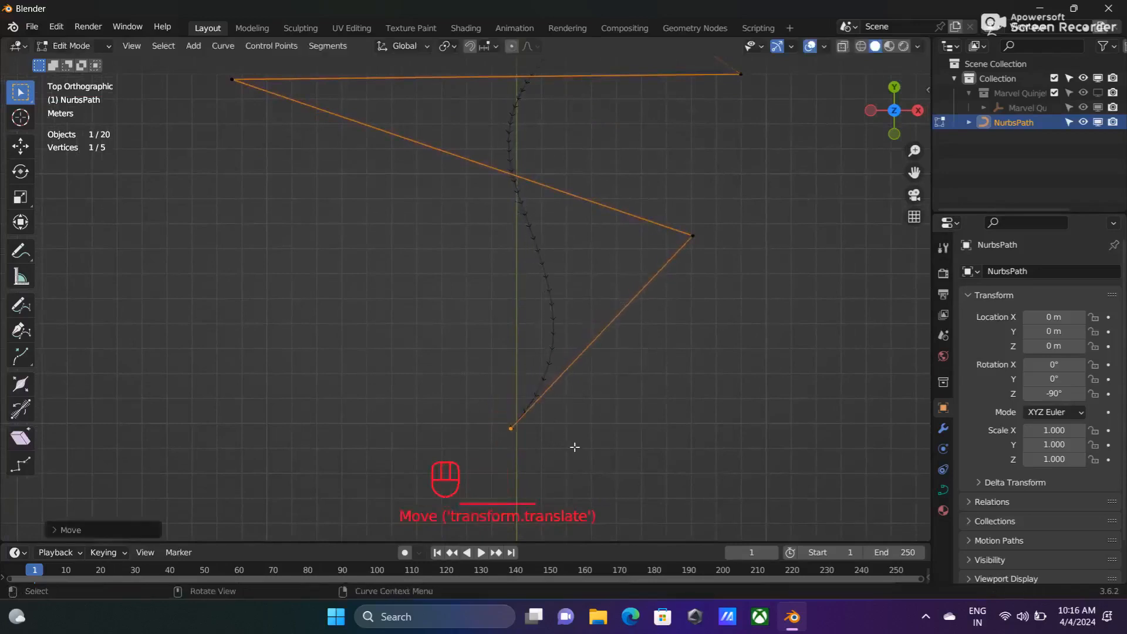
Move the path's third control point about 3.5 m toward negative Y and slightly toward negative X.
{"action": "scroll", "coordinate": [762, 194], "scroll_direction": "down", "scroll_amount": 1}
{"action": "middle_click_drag", "start_coordinate": [763, 196], "coordinate": [764, 333], "text": "shift"}
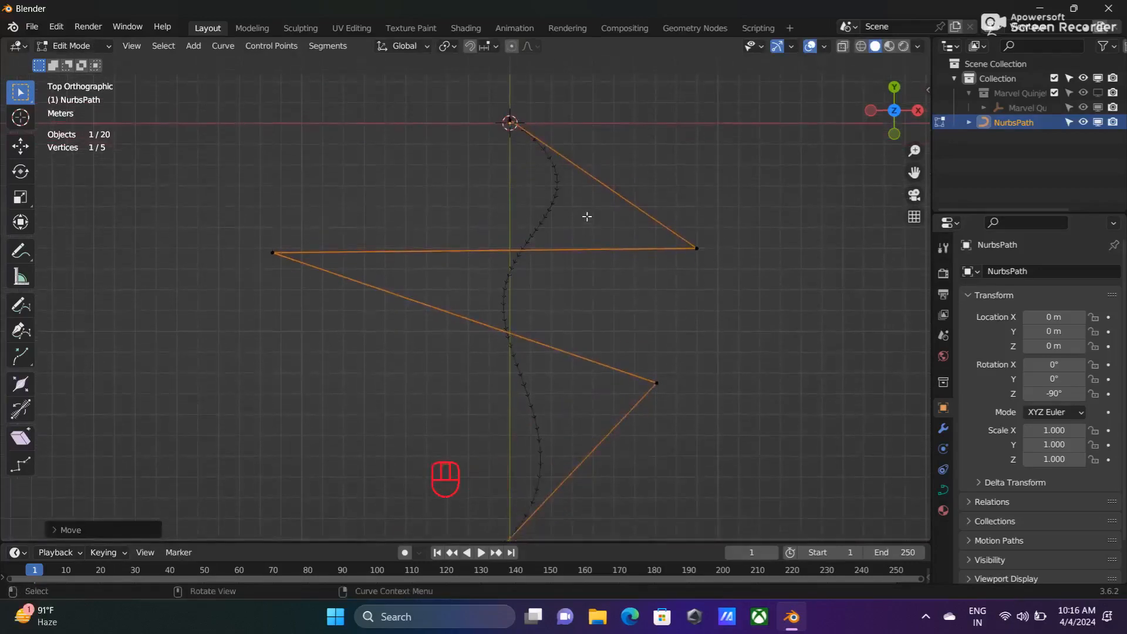
{"action": "left_click_drag", "start_coordinate": [262, 234], "coordinate": [302, 273]}
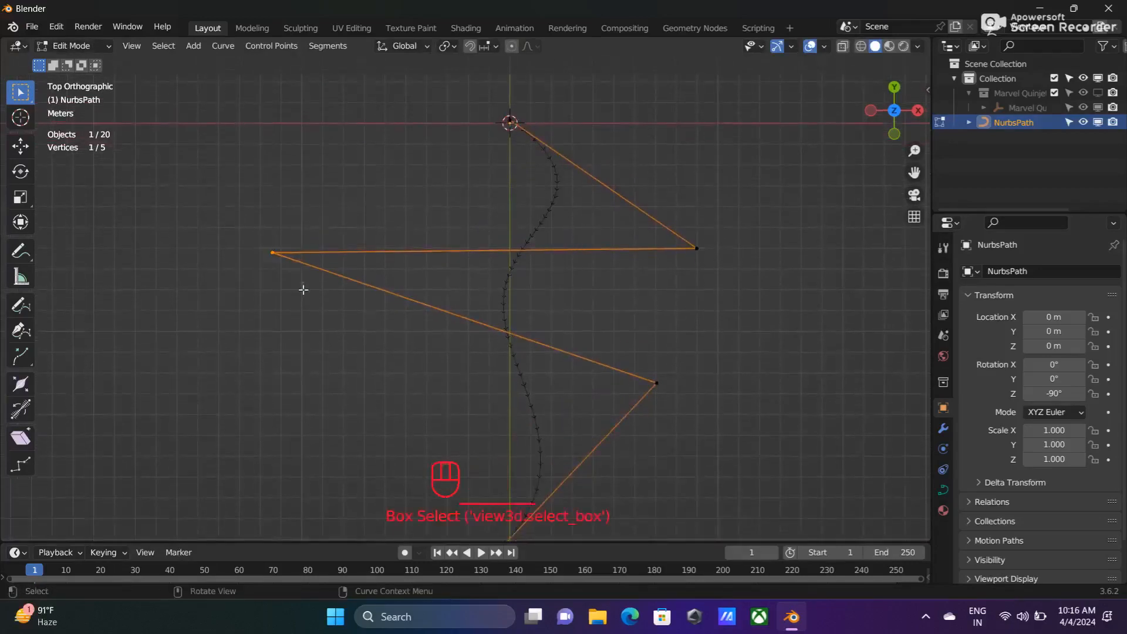
{"action": "key", "text": "g"}
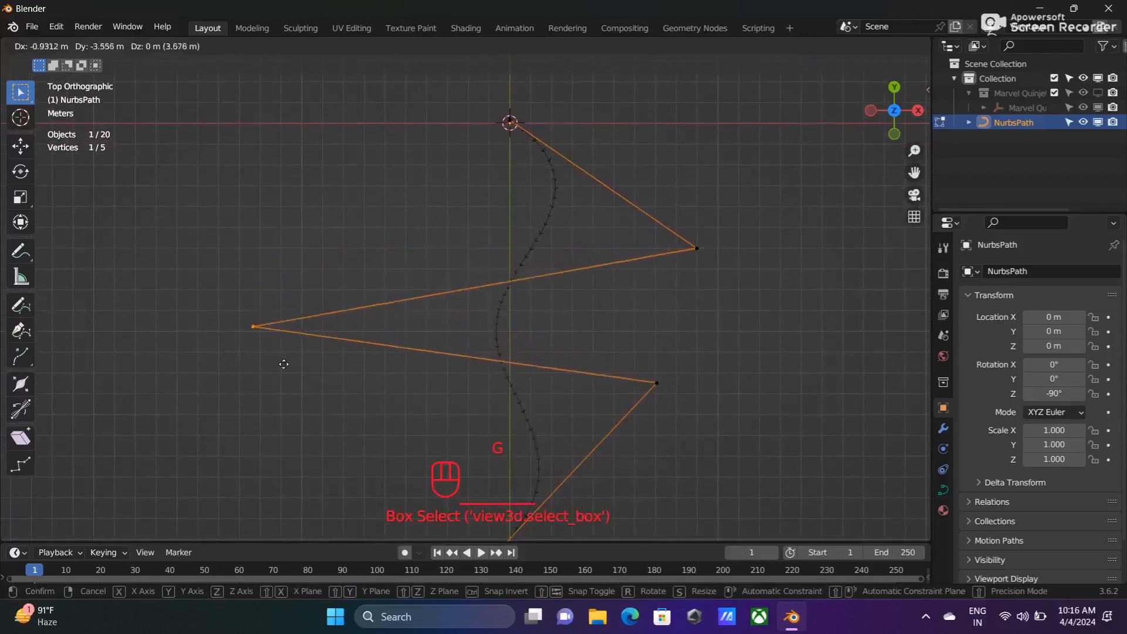
{"action": "left_click", "coordinate": [284, 359]}
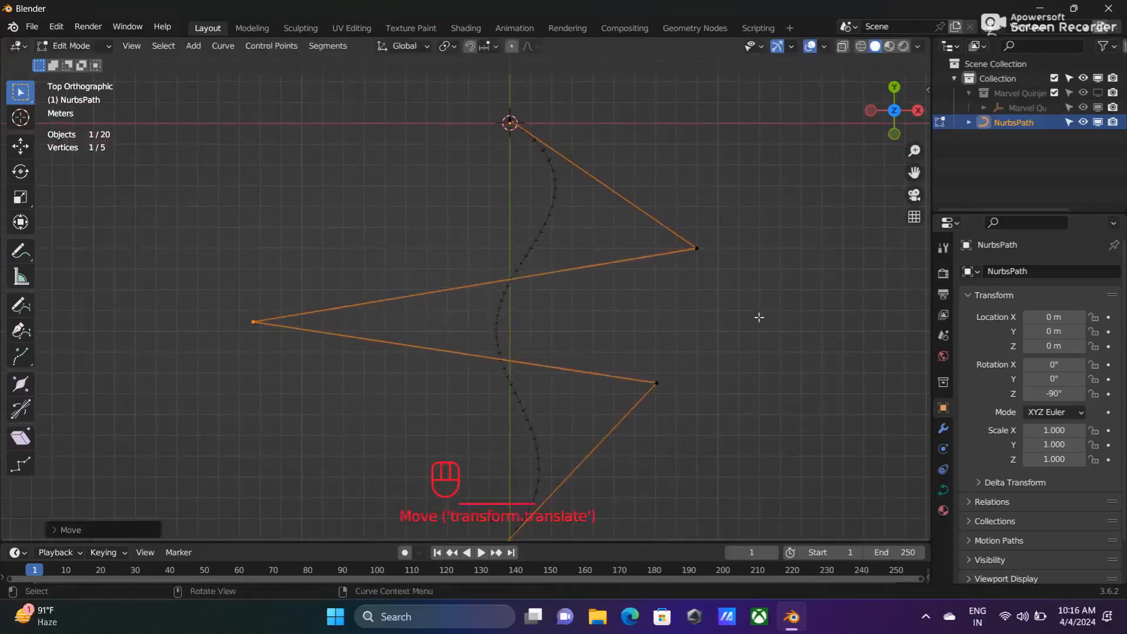
Shift the path's fourth control point toward negative Y and slightly positive X, and its end point about 2.7 m toward negative Y.
{"action": "left_click_drag", "start_coordinate": [637, 374], "coordinate": [719, 437]}
{"action": "key", "text": "g"}
{"action": "left_click", "coordinate": [736, 473]}
{"action": "middle_click_drag", "start_coordinate": [730, 425], "coordinate": [755, 315], "text": "shift"}
{"action": "left_click_drag", "start_coordinate": [501, 428], "coordinate": [573, 492]}
{"action": "key", "text": "g"}
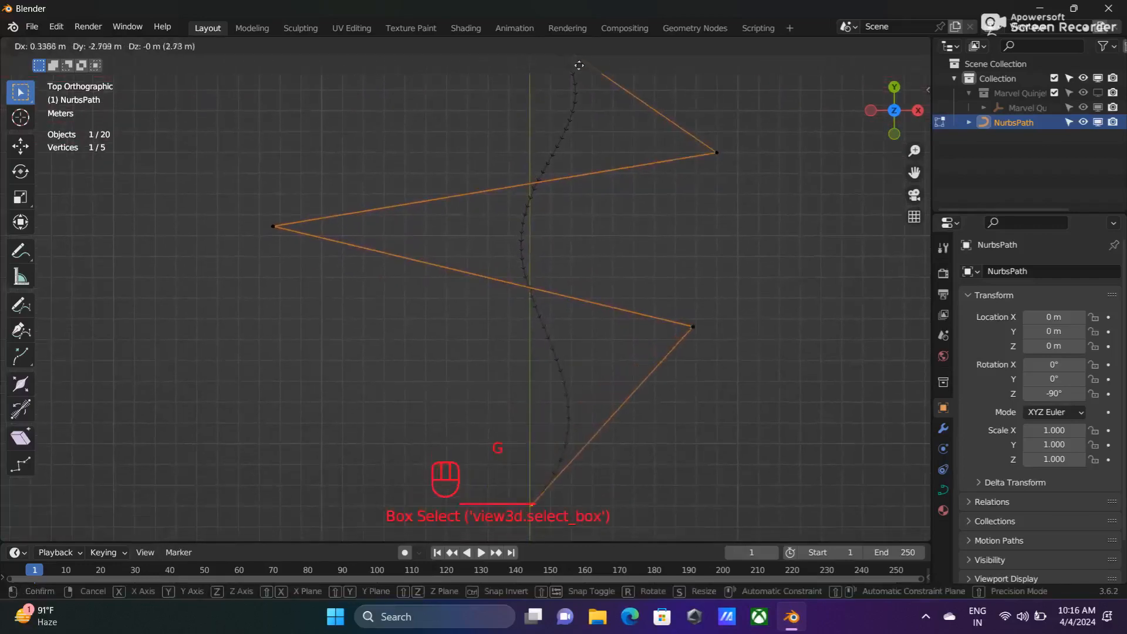
{"action": "left_click", "coordinate": [575, 66]}
Return the path to Object Mode and make the Marvel Quinjet collection visible in the viewport again.
{"action": "middle_click_drag", "start_coordinate": [746, 137], "coordinate": [742, 279], "text": "shift"}
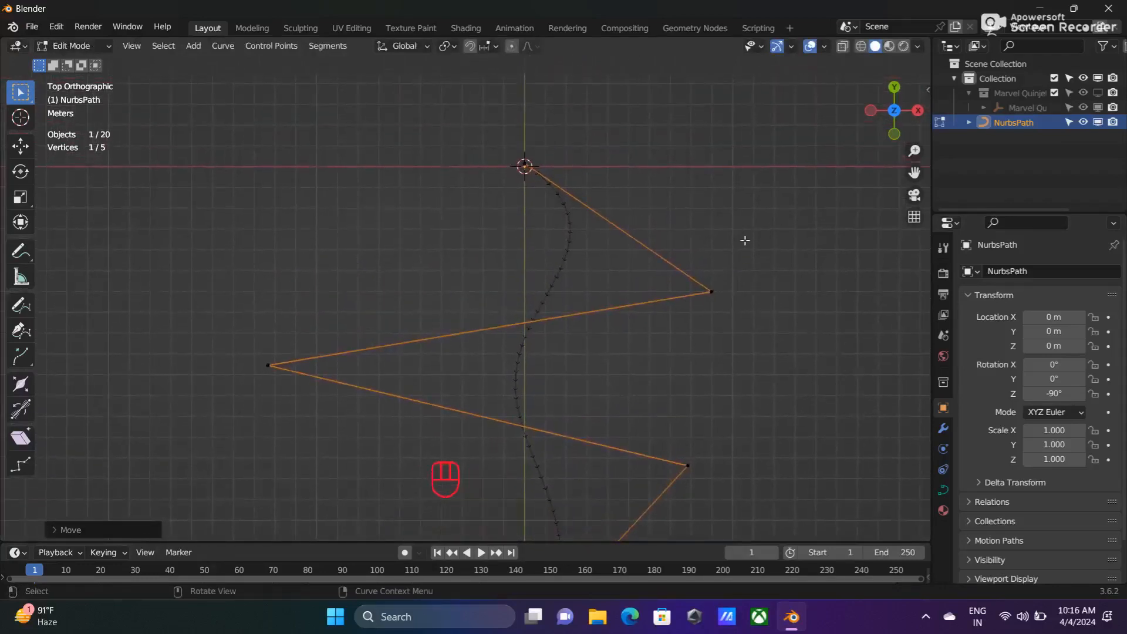
{"action": "key", "text": "Tab"}
{"action": "middle_click_drag", "start_coordinate": [745, 238], "coordinate": [517, 277]}
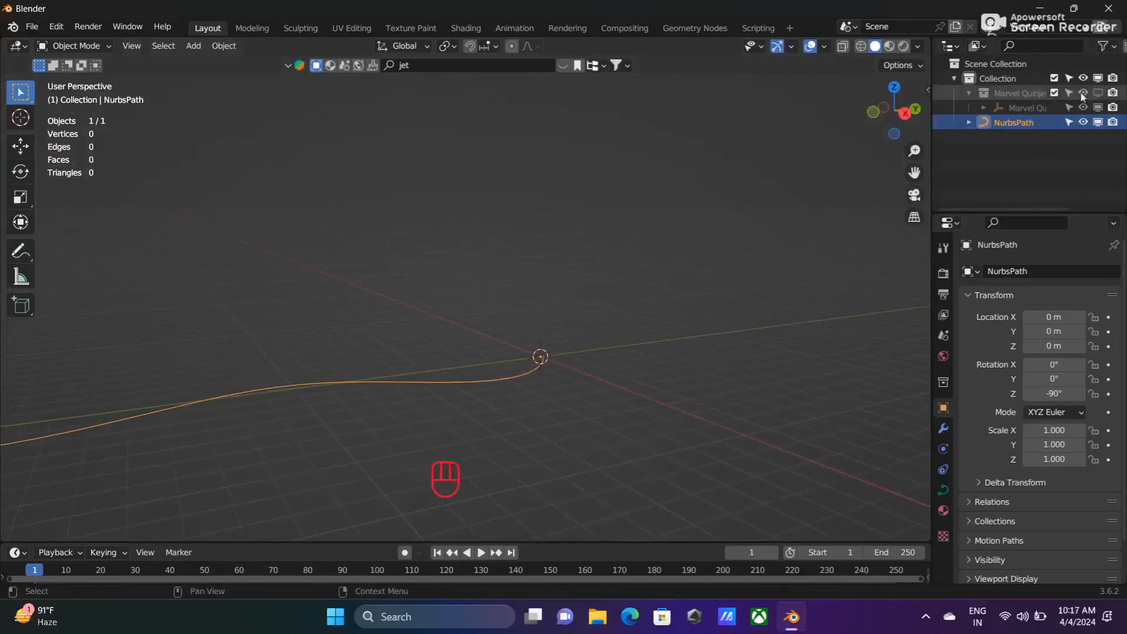
{"action": "left_click", "coordinate": [1096, 92]}
{"action": "middle_click_drag", "start_coordinate": [737, 273], "coordinate": [681, 265]}
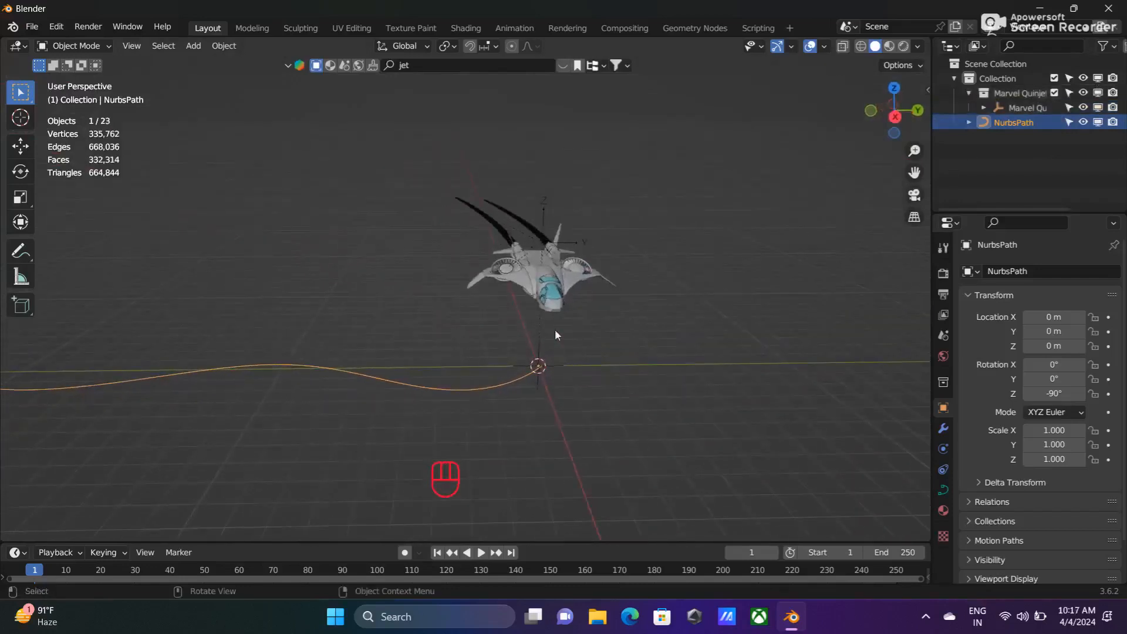
Add a Follow Path constraint to the jet's empty, Empty.006, with NurbsPath as target and Fixed Position enabled.
{"action": "left_click", "coordinate": [542, 246]}
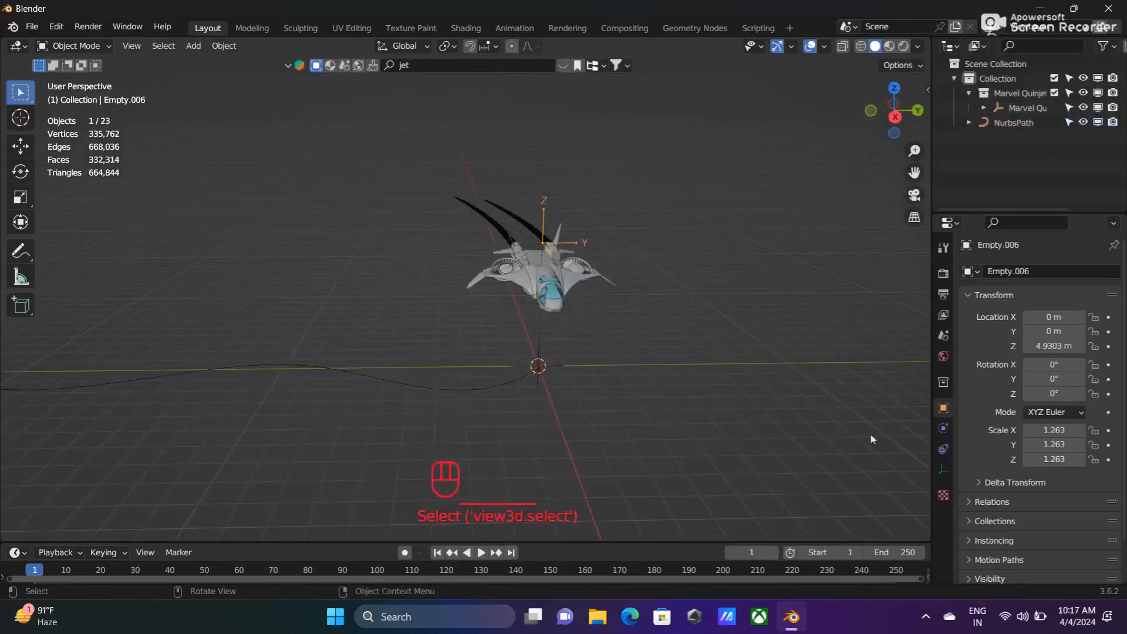
{"action": "left_click", "coordinate": [942, 449]}
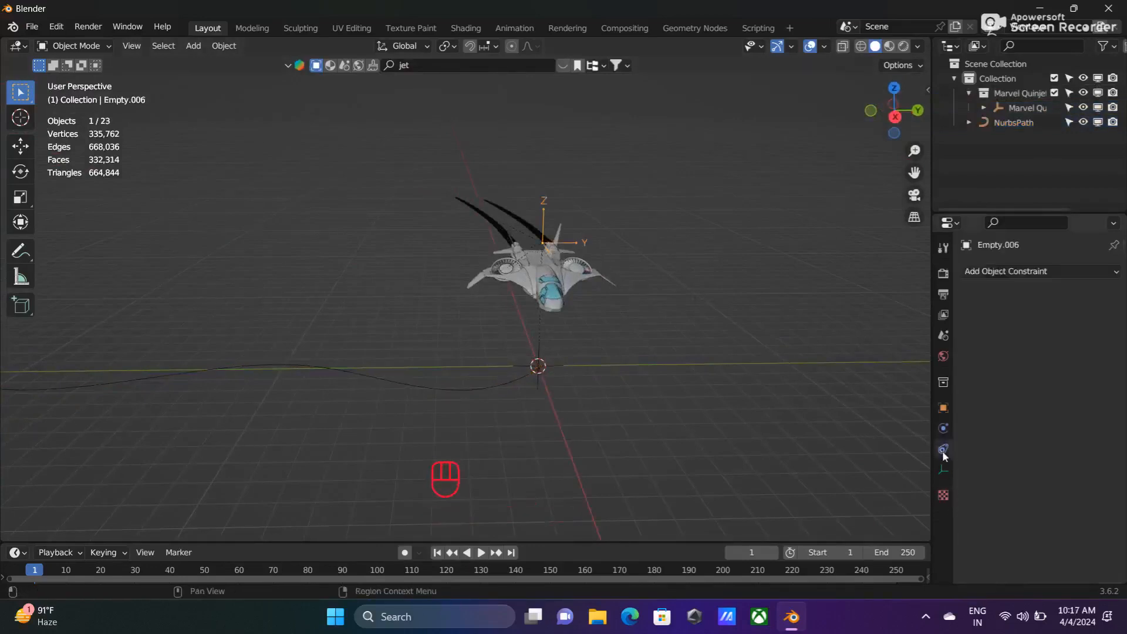
{"action": "left_click", "coordinate": [1073, 272]}
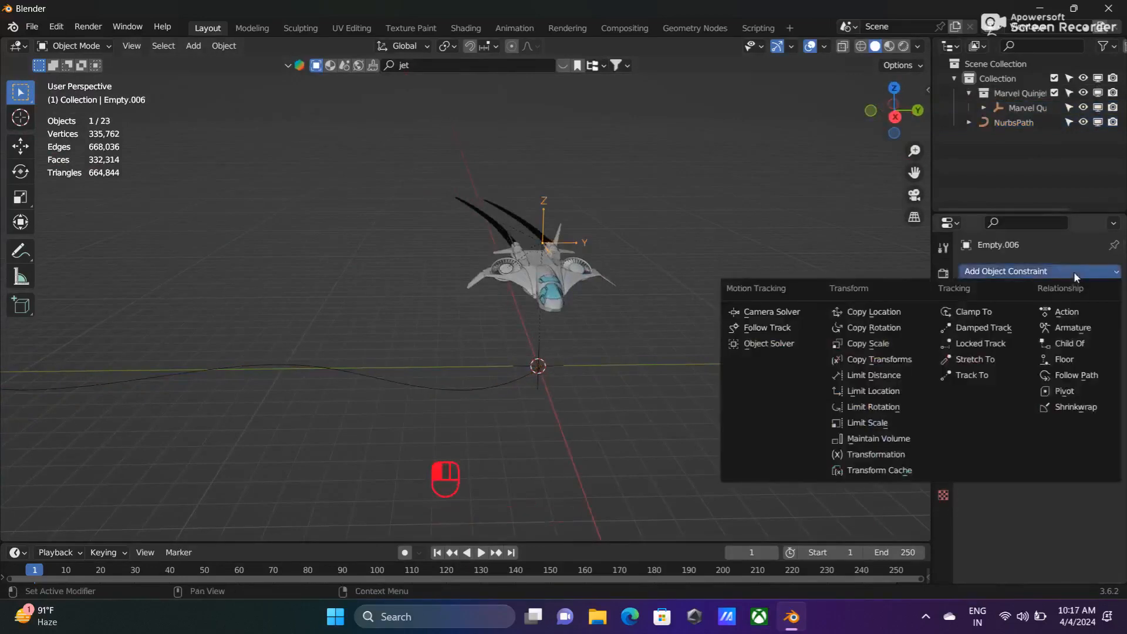
{"action": "left_click", "coordinate": [1076, 379]}
{"action": "left_click", "coordinate": [1092, 318]}
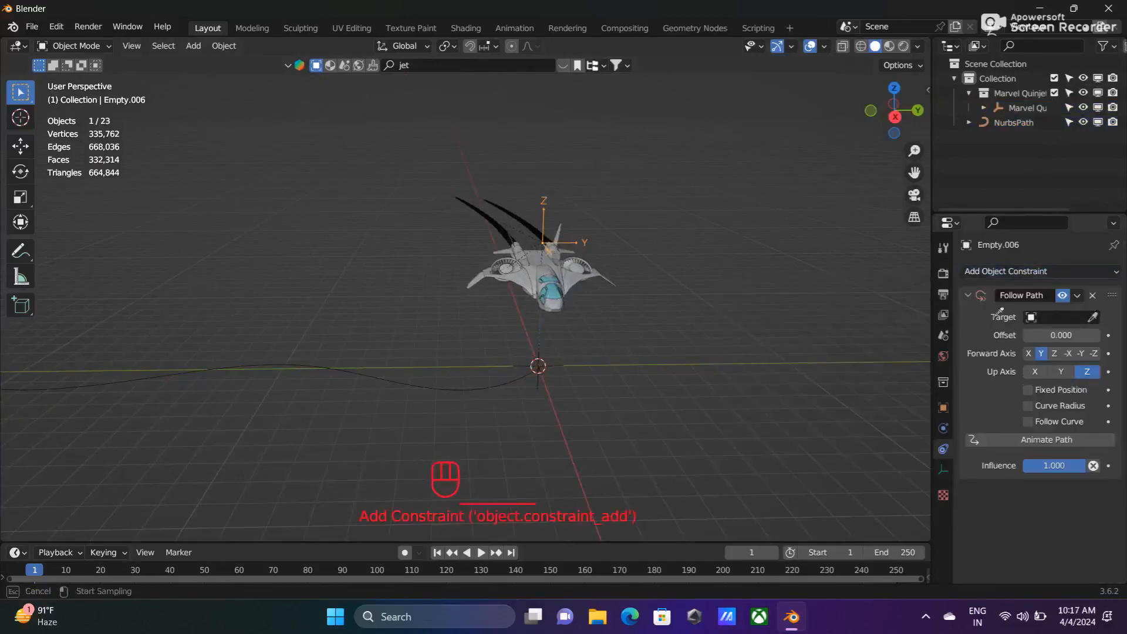
{"action": "left_click", "coordinate": [484, 388]}
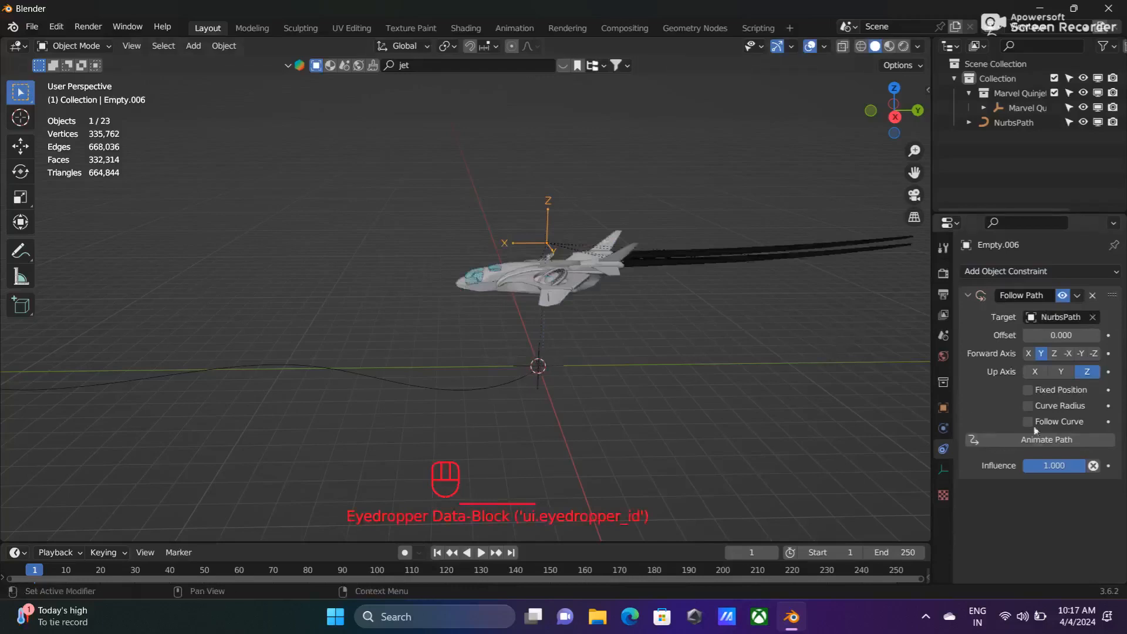
{"action": "left_click", "coordinate": [1035, 391]}
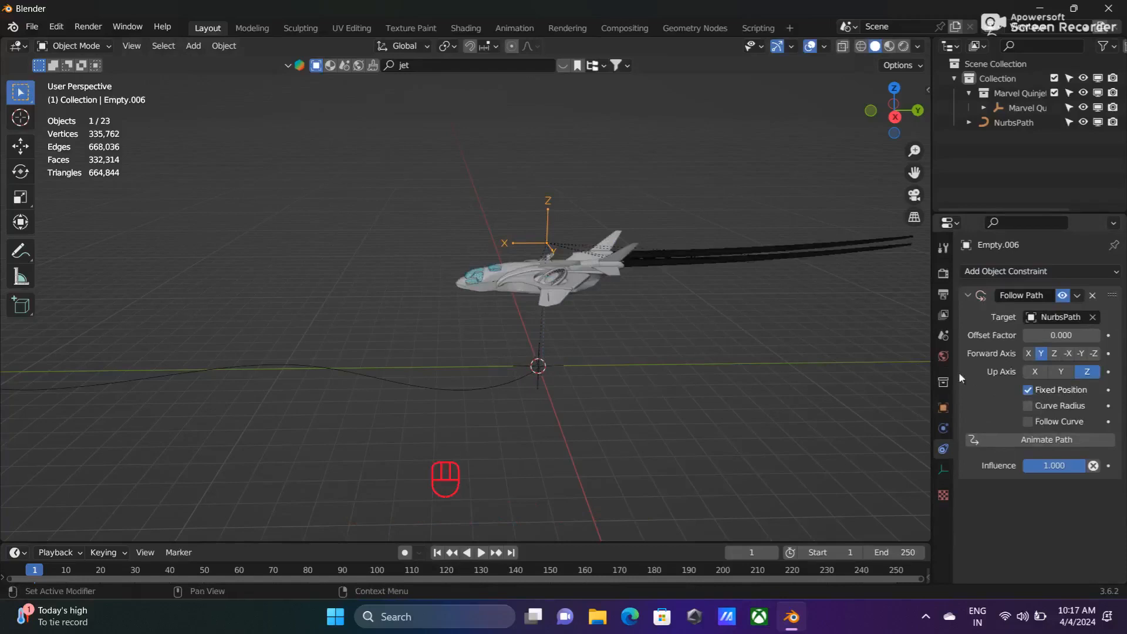
{"action": "mouse_move", "coordinate": [1059, 335]}
{"action": "left_mouse_down"}
{"action": "mouse_move", "coordinate": [1080, 335]}
{"action": "mouse_move", "coordinate": [1037, 333]}
{"action": "left_mouse_up"}
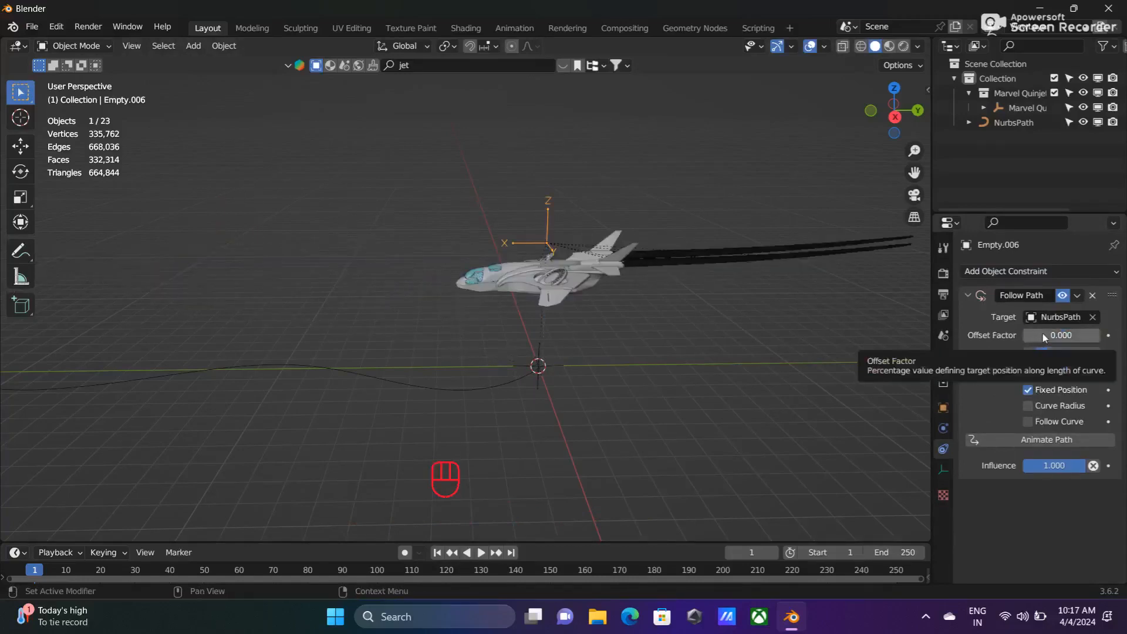
{"action": "key", "text": "i"}
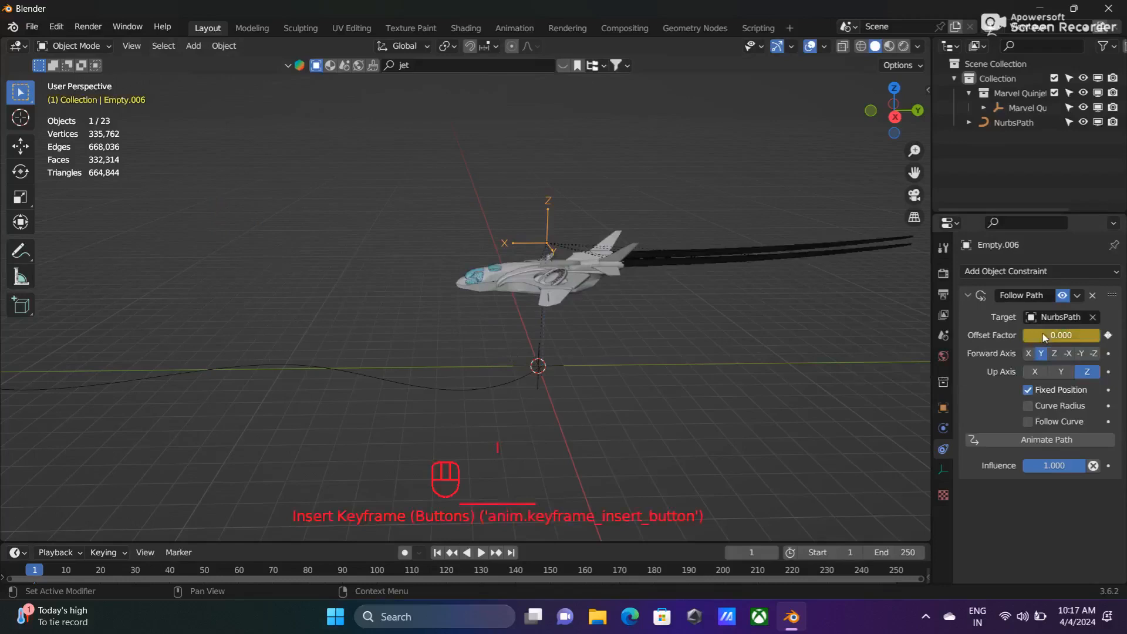
{"action": "left_click", "coordinate": [511, 552]}
{"action": "left_click_drag", "start_coordinate": [1061, 335], "coordinate": [1102, 339]}
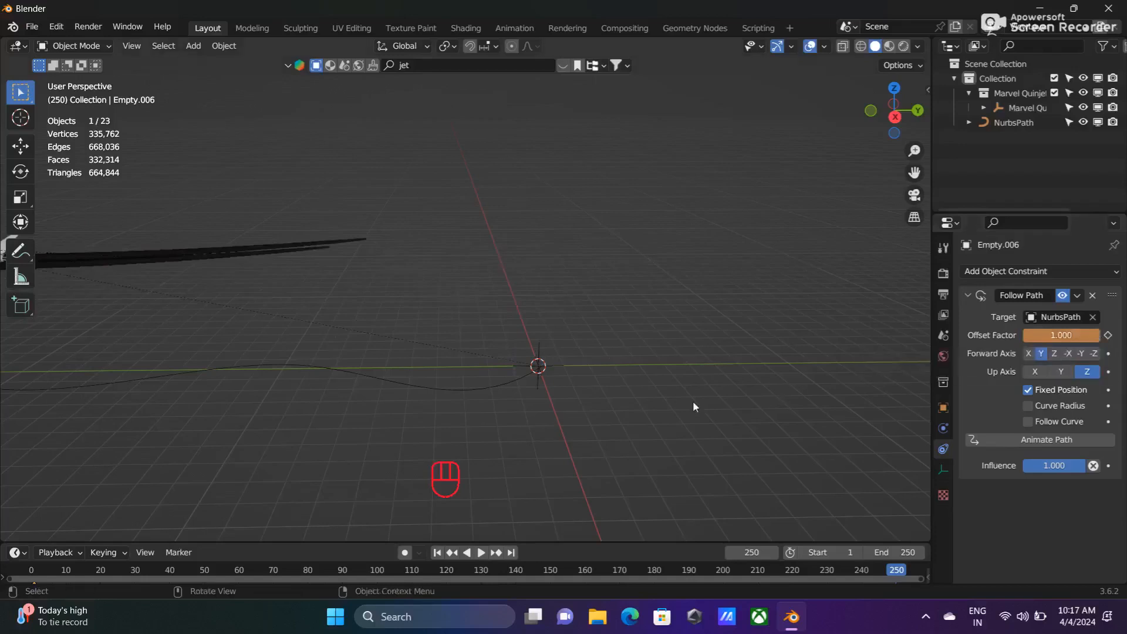
{"action": "key", "text": "ctrl+z"}
{"action": "key", "text": "ctrl+z"}
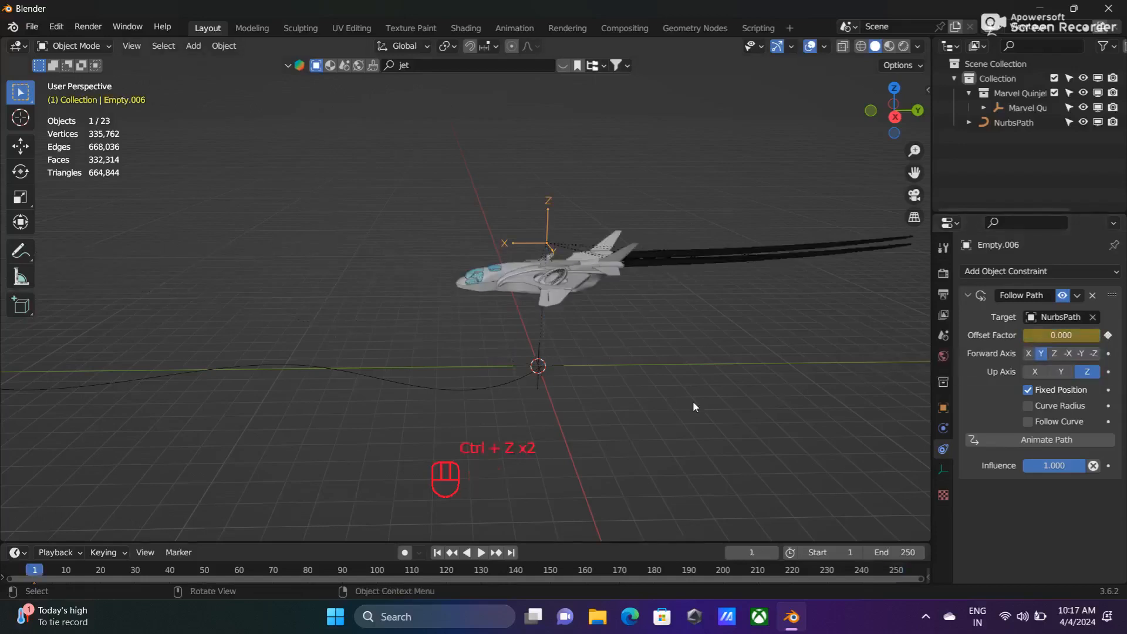
{"action": "key", "text": "ctrl+z"}
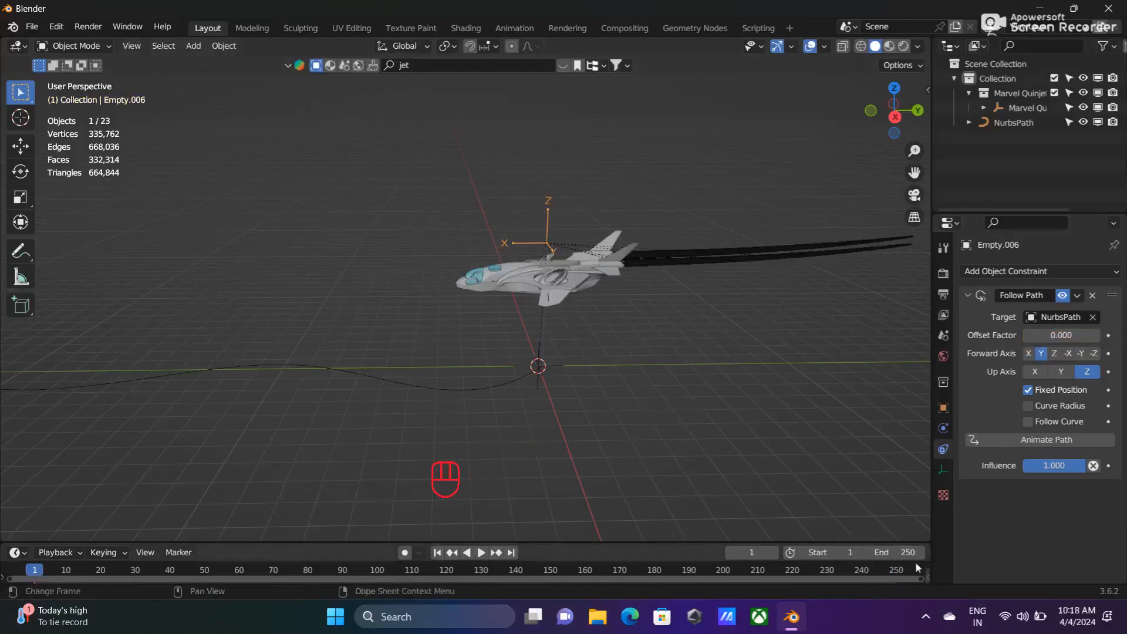
Set the animation's end frame to 200.
{"action": "left_click", "coordinate": [899, 555]}
{"action": "type", "text": "2"}
{"action": "key", "text": "Return"}
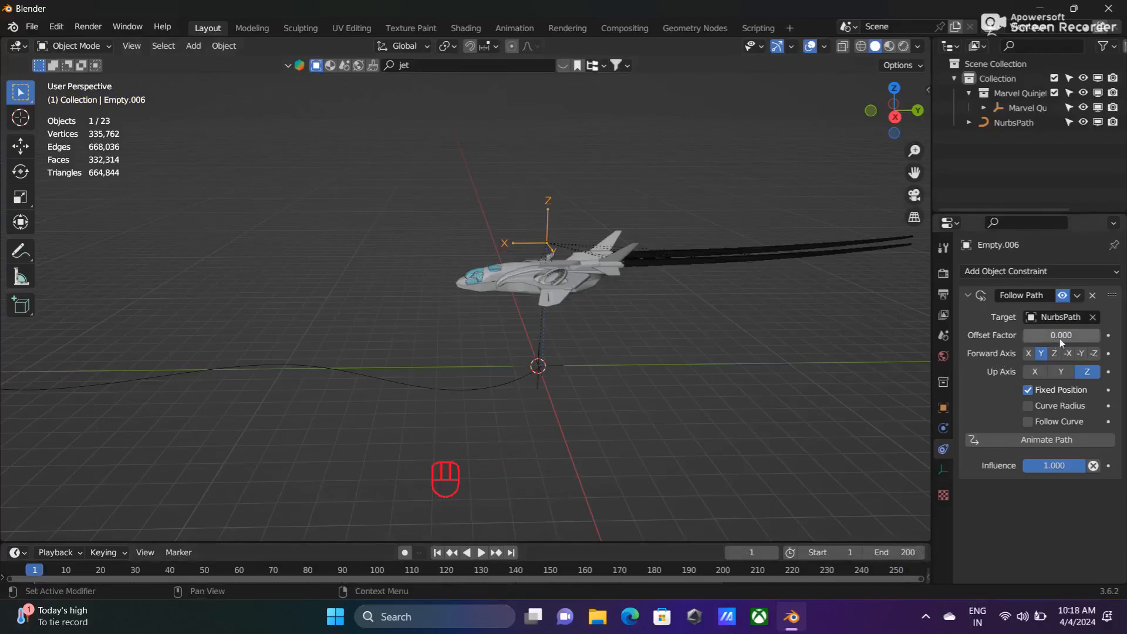
Keyframe the Follow Path constraint's Offset Factor at 0 on frame 1 and at 1 on frame 200.
{"action": "key", "text": "i"}
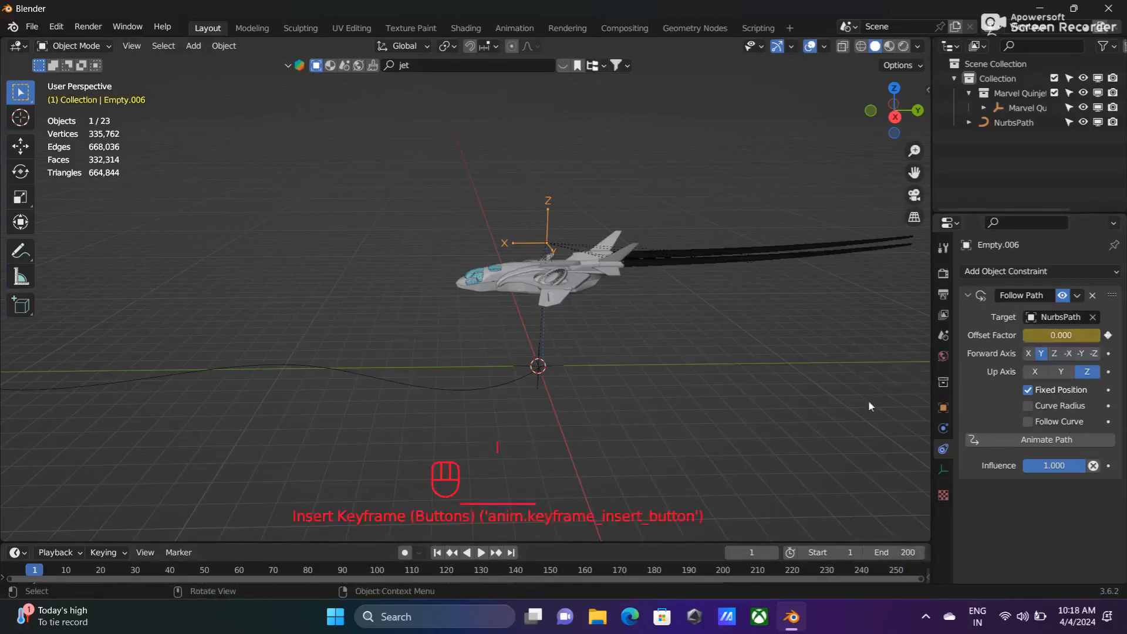
{"action": "left_click", "coordinate": [511, 552]}
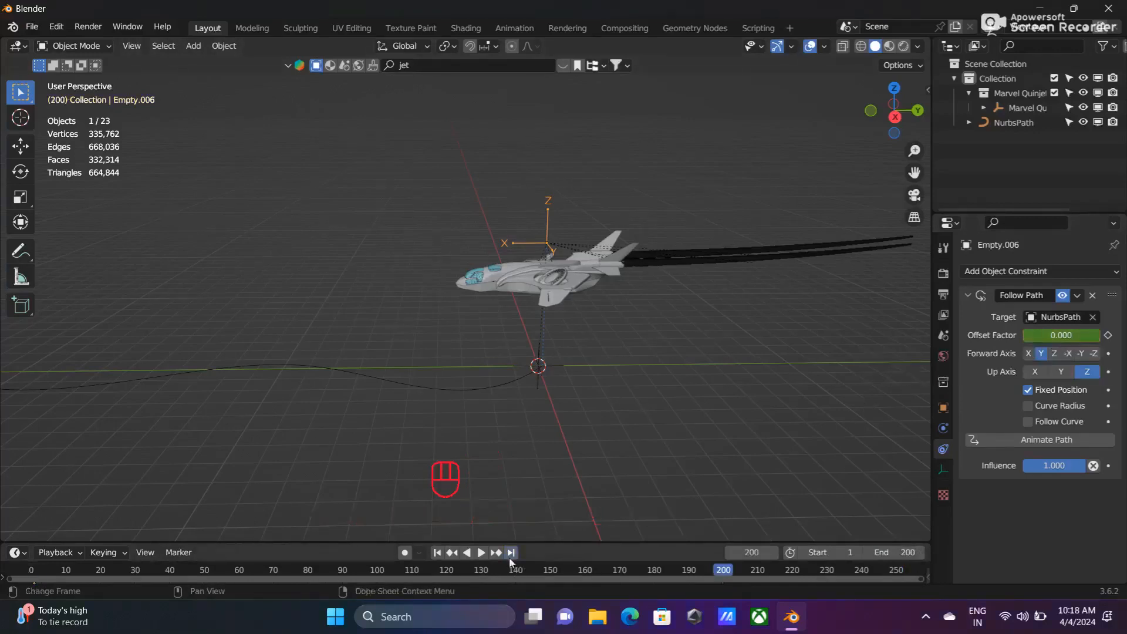
{"action": "left_click_drag", "start_coordinate": [1027, 338], "coordinate": [1104, 340]}
{"action": "left_click", "coordinate": [1106, 335]}
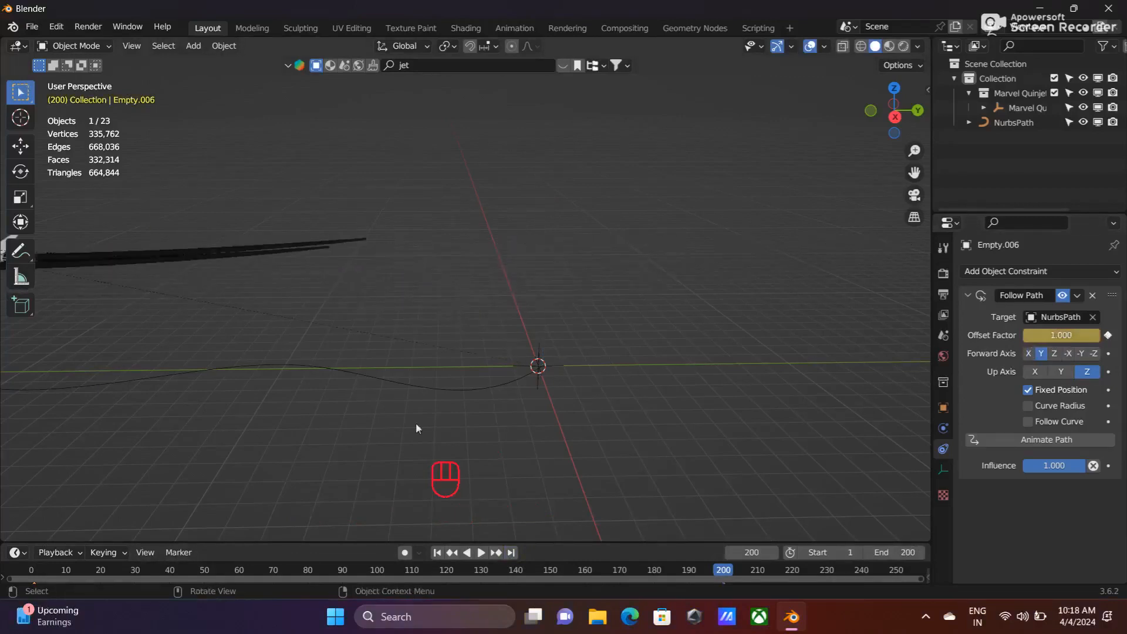
Play the animation from frame 1 to check how the jet travels along the path.
{"action": "left_click", "coordinate": [436, 552]}
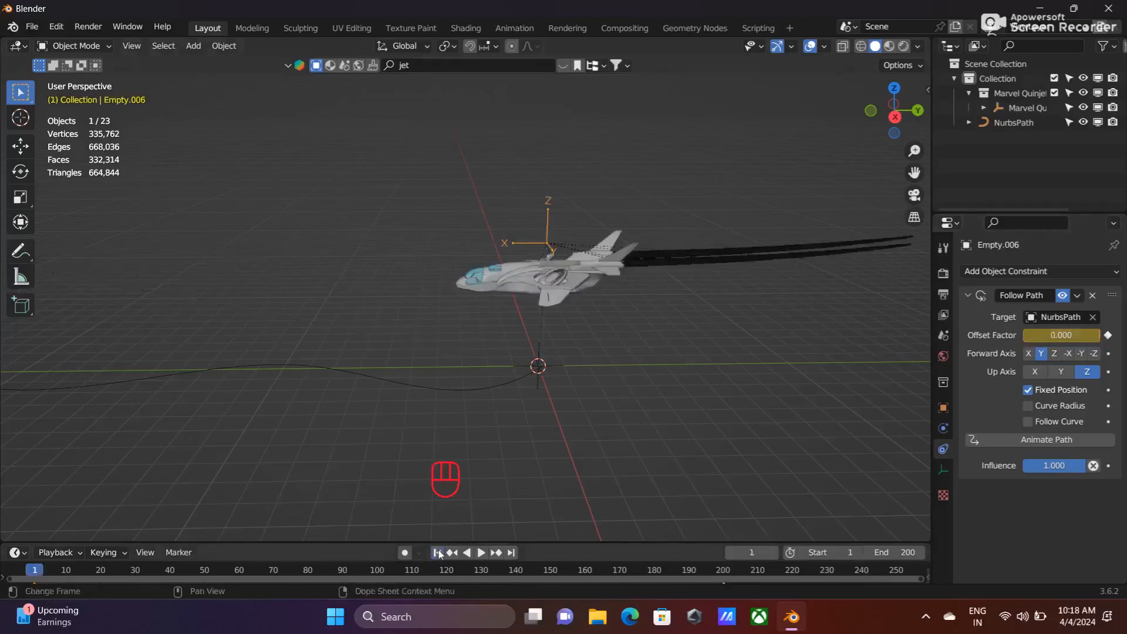
{"action": "scroll", "coordinate": [517, 470], "scroll_direction": "down", "scroll_amount": 2}
{"action": "key", "text": "space"}
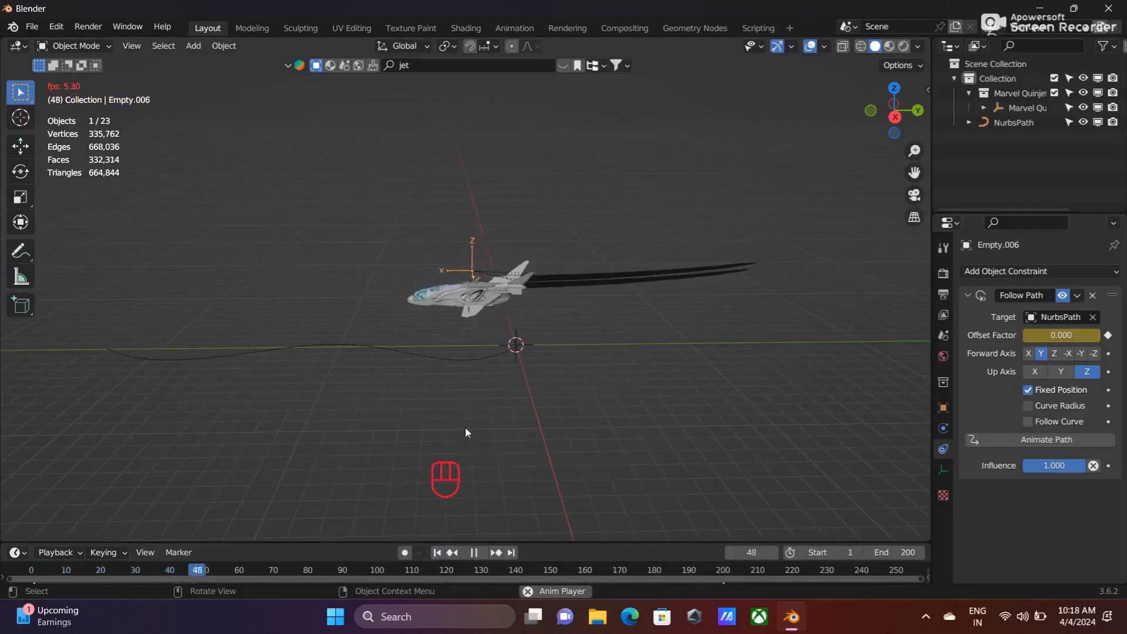
{"action": "key", "text": "space"}
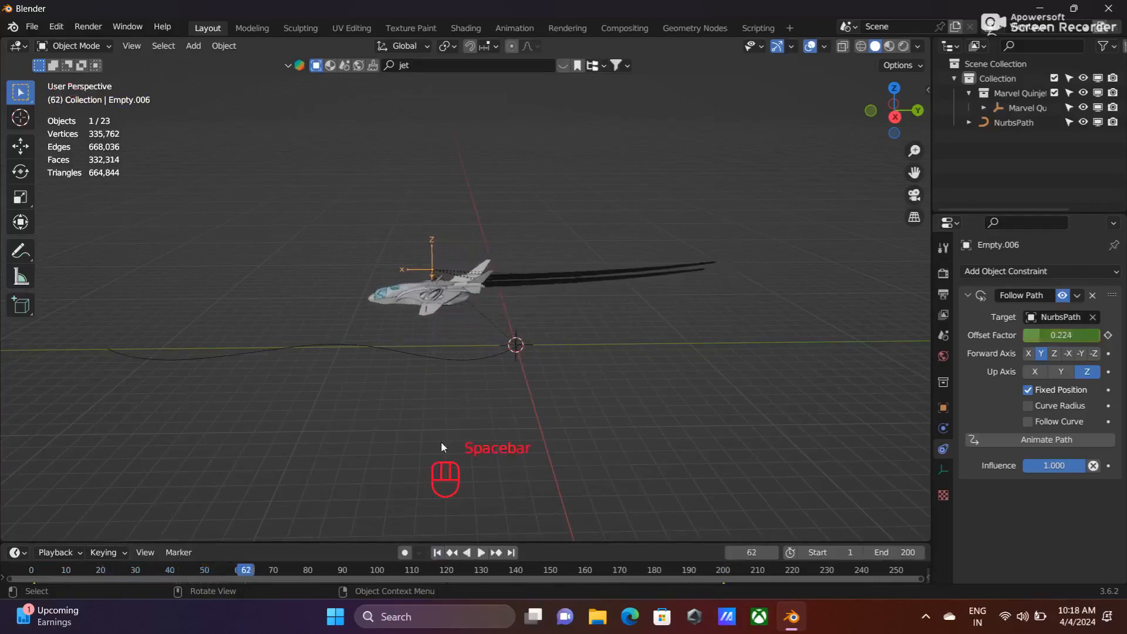
Insert a Rotation keyframe for the jet's empty at frame 1, with the Move tool active and its transform values displayed.
{"action": "left_click", "coordinate": [437, 553]}
{"action": "middle_click_drag", "start_coordinate": [551, 366], "coordinate": [562, 396]}
{"action": "scroll", "coordinate": [431, 389], "scroll_direction": "up", "scroll_amount": 4}
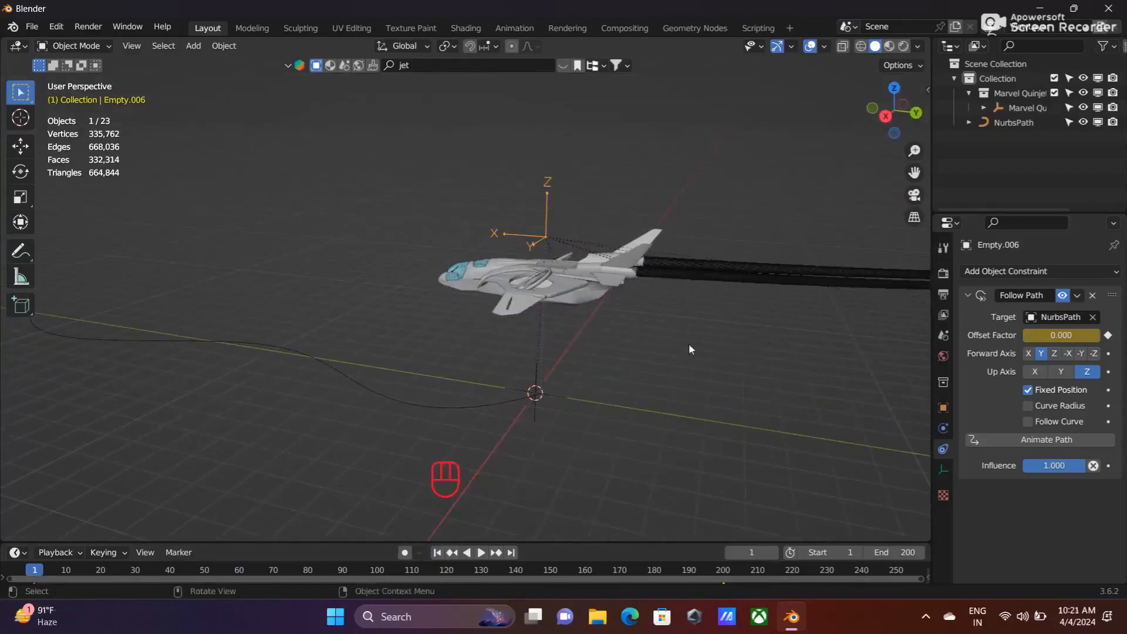
{"action": "left_click", "coordinate": [21, 145]}
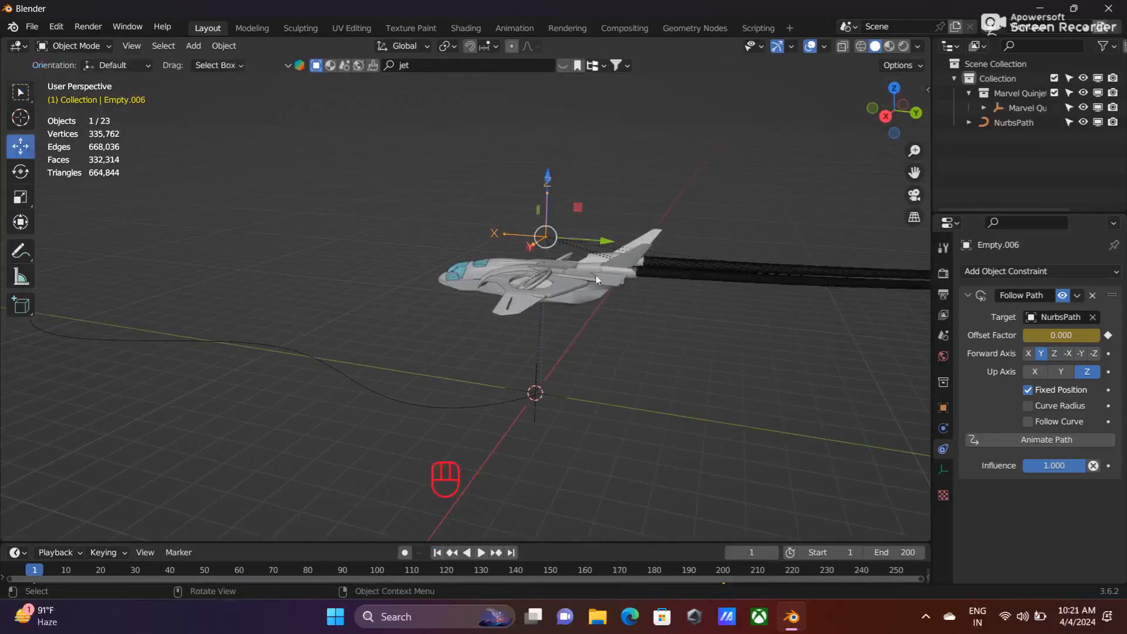
{"action": "key", "text": "n"}
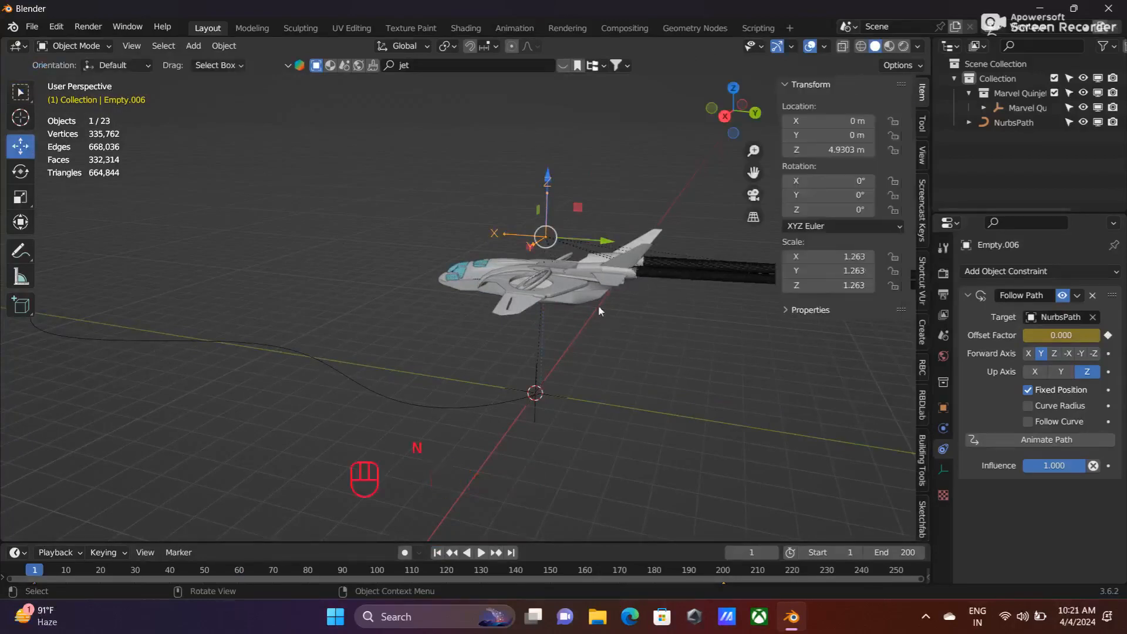
{"action": "key", "text": "i"}
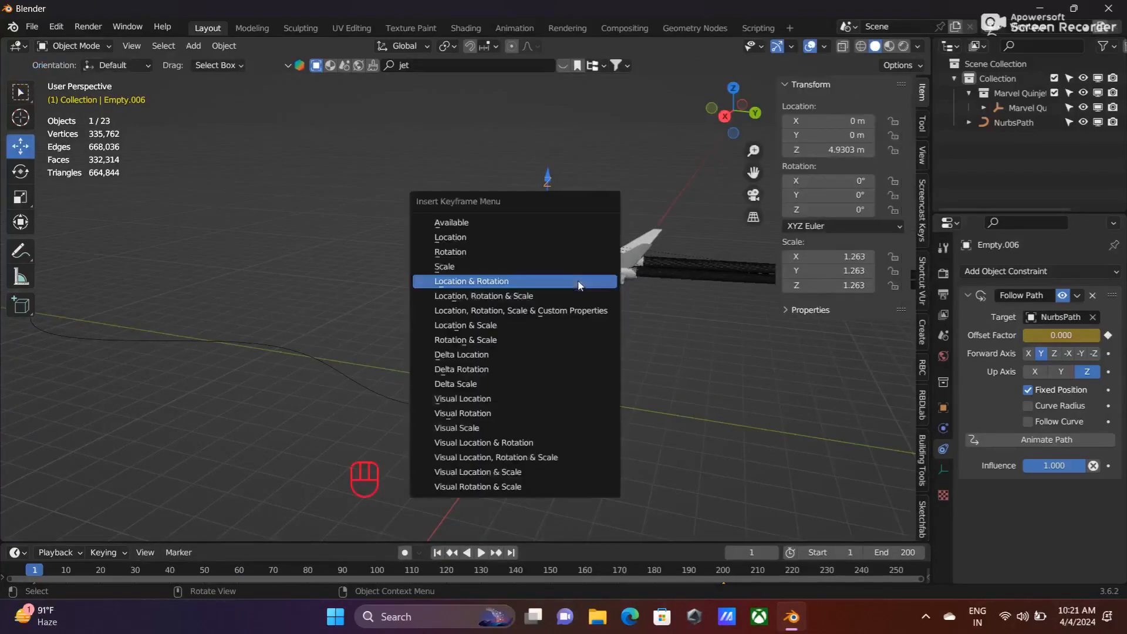
{"action": "left_click", "coordinate": [469, 252]}
Try tilting the jet by setting its empty's X rotation to 11° at frame 1.
{"action": "middle_click_drag", "start_coordinate": [662, 368], "coordinate": [575, 380]}
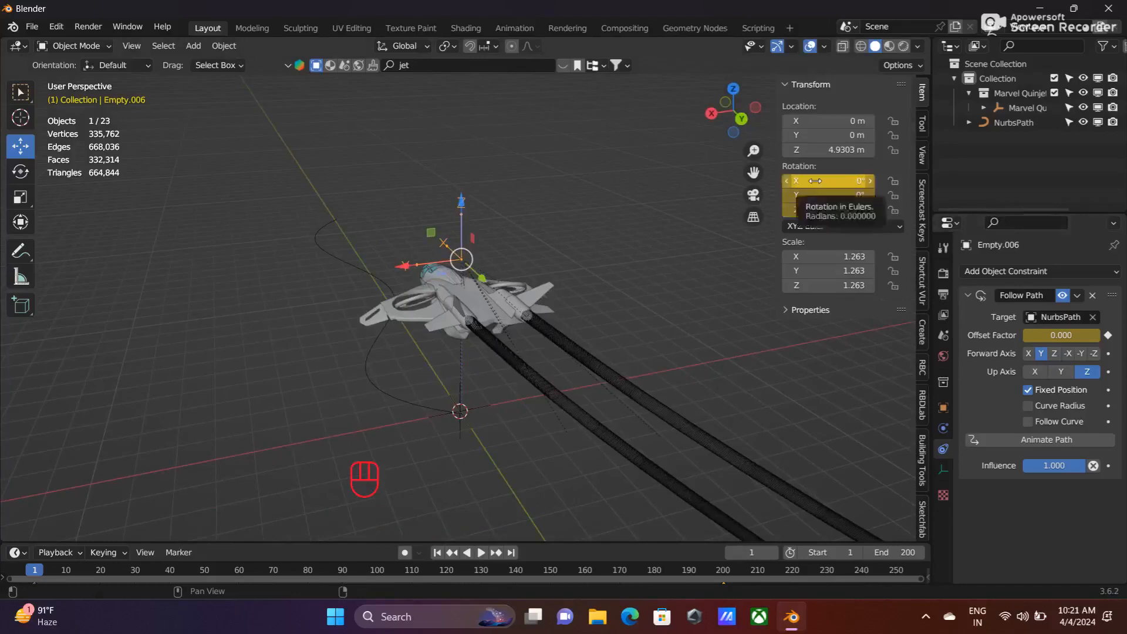
{"action": "left_click_drag", "start_coordinate": [827, 181], "coordinate": [843, 180]}
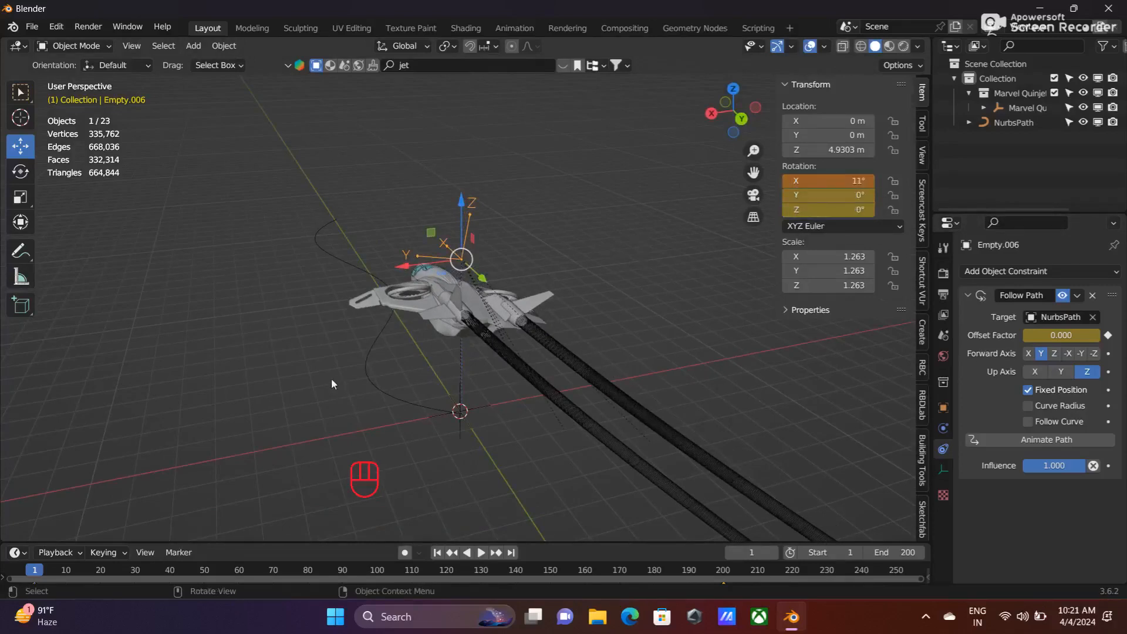
Enlarge the timeline to show its keyframes and set the current frame to 40.
{"action": "left_click_drag", "start_coordinate": [330, 542], "coordinate": [290, 506]}
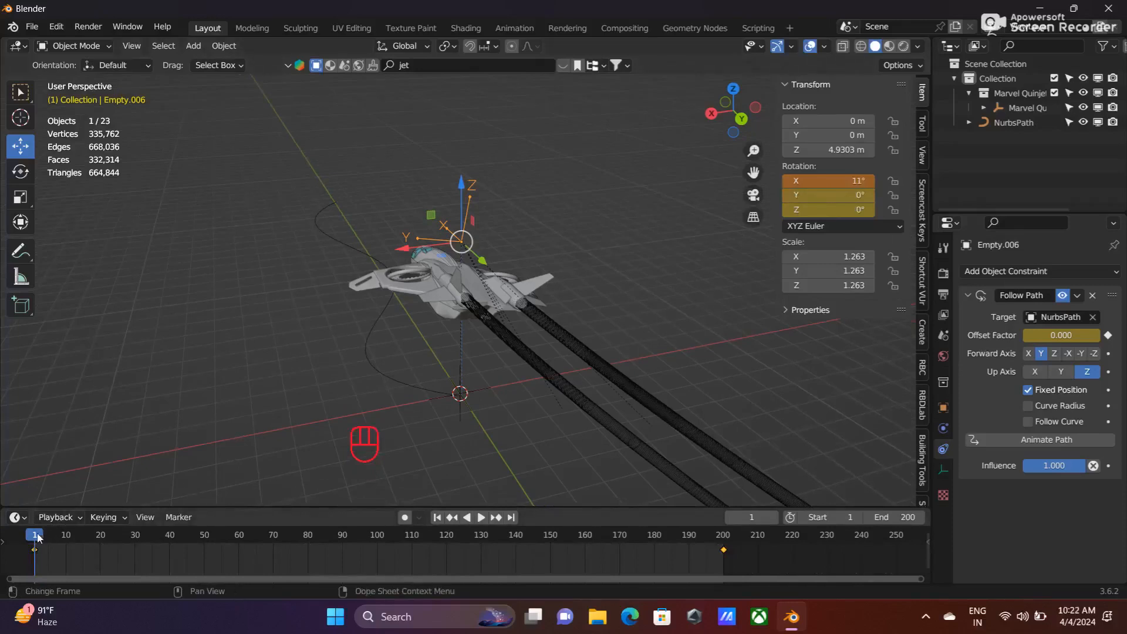
{"action": "key", "text": "space"}
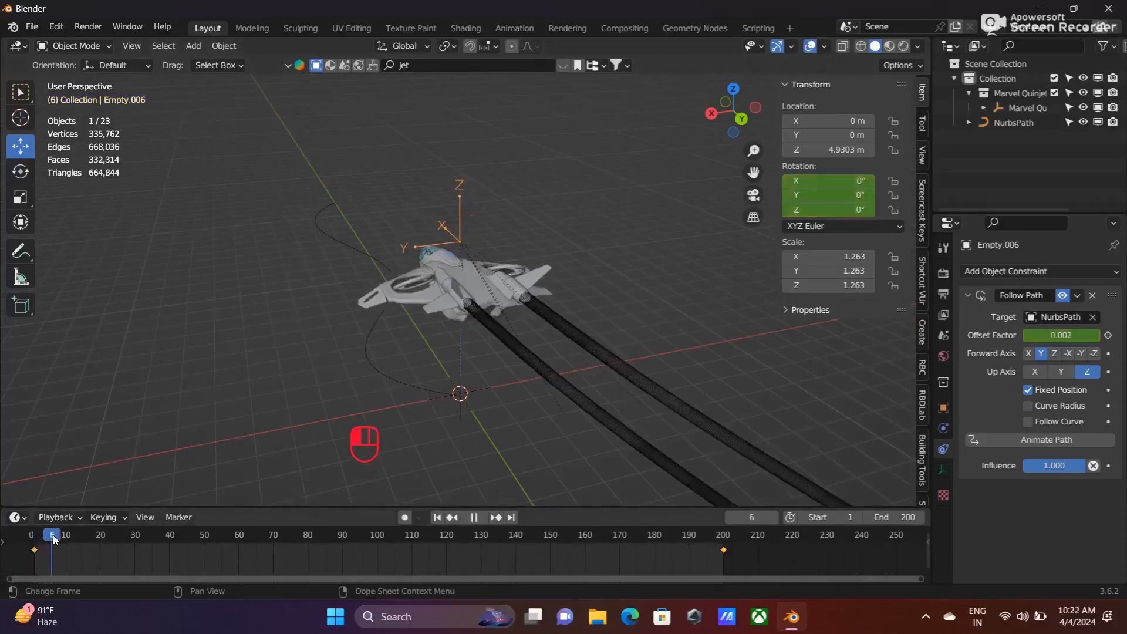
{"action": "left_click_drag", "start_coordinate": [134, 538], "coordinate": [171, 543]}
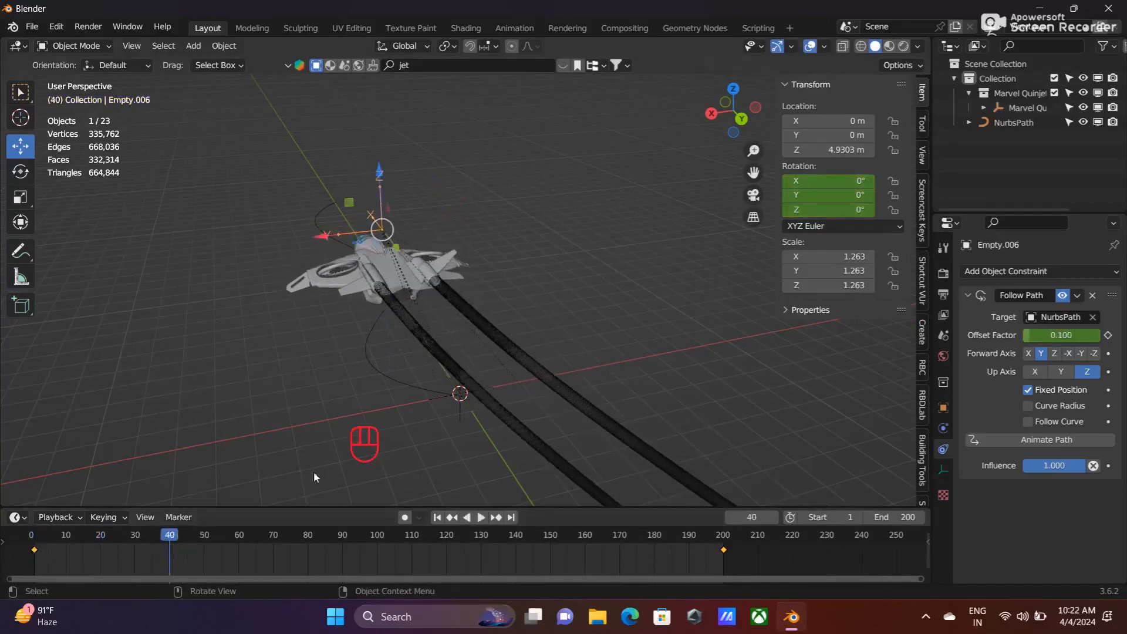
Set the jet's empty's rotation to X 17°, Y 2° and Z -4° at frame 40.
{"action": "left_click", "coordinate": [827, 181]}
{"action": "left_click_drag", "start_coordinate": [828, 181], "coordinate": [851, 181]}
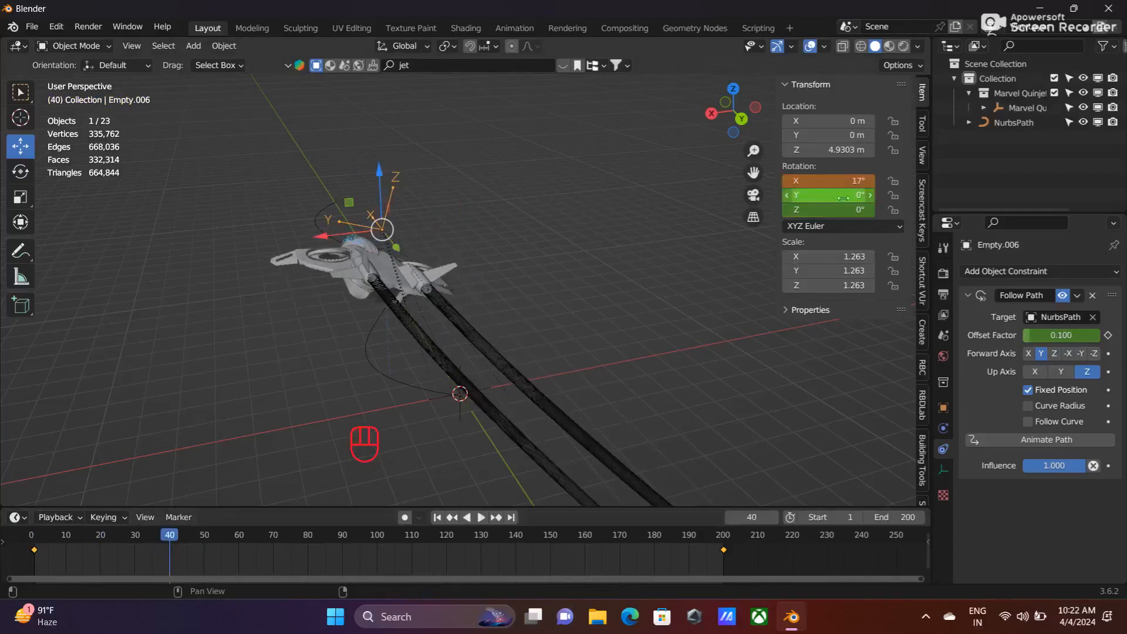
{"action": "left_click", "coordinate": [870, 196]}
{"action": "left_click", "coordinate": [871, 196]}
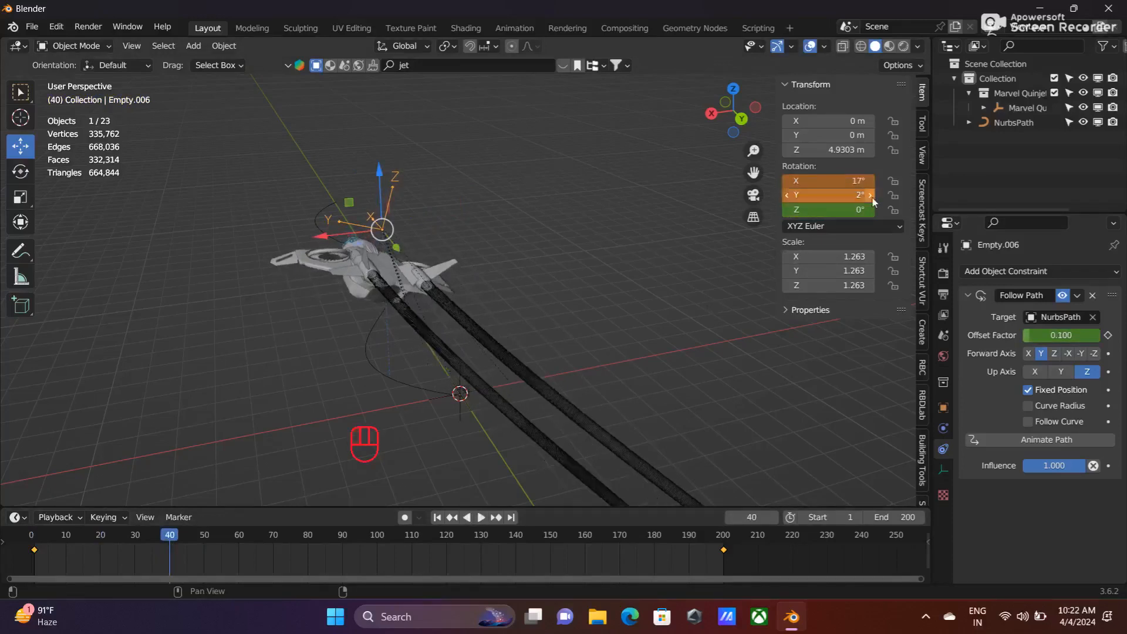
{"action": "left_click", "coordinate": [868, 210]}
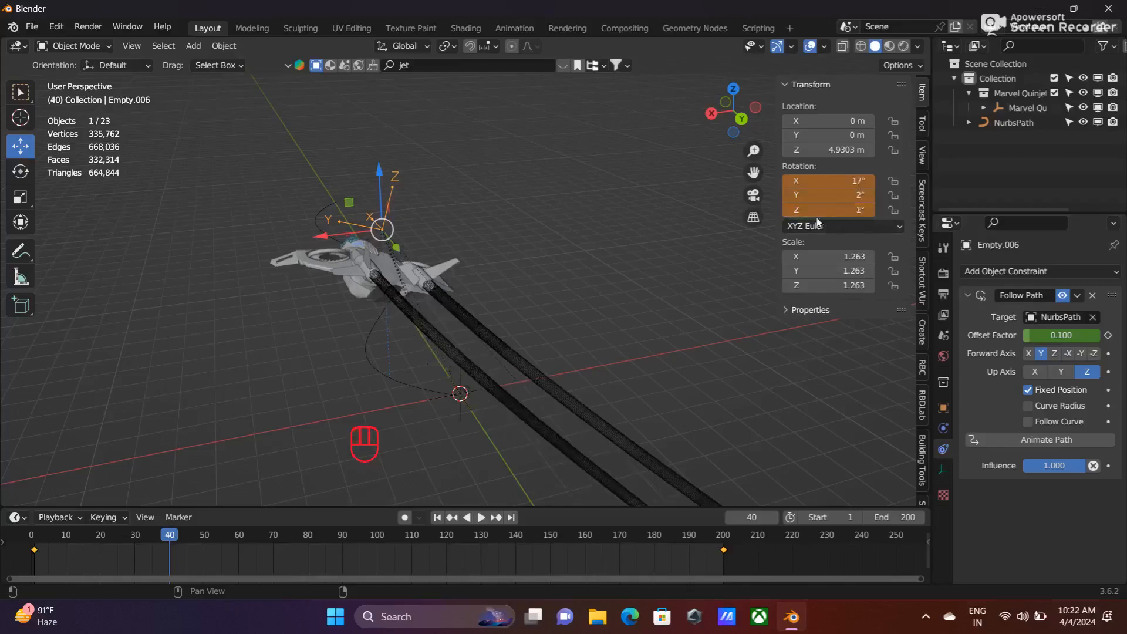
{"action": "left_click", "coordinate": [786, 209]}
{"action": "left_click", "coordinate": [787, 209]}
{"action": "left_click", "coordinate": [787, 209]}
{"action": "left_click", "coordinate": [786, 209]}
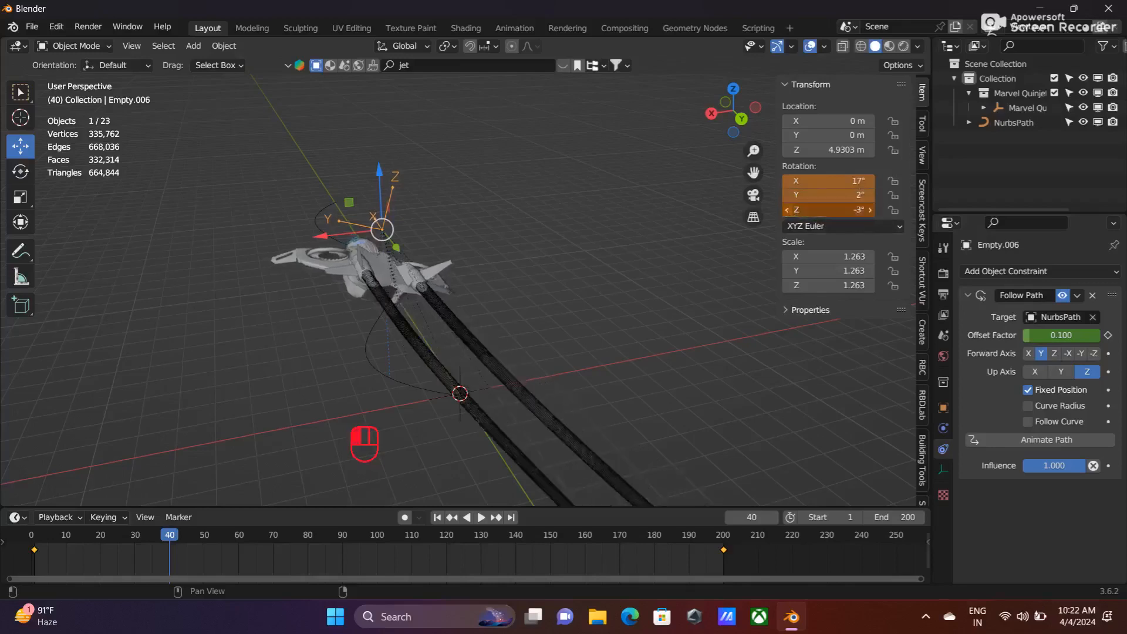
{"action": "left_click", "coordinate": [786, 209]}
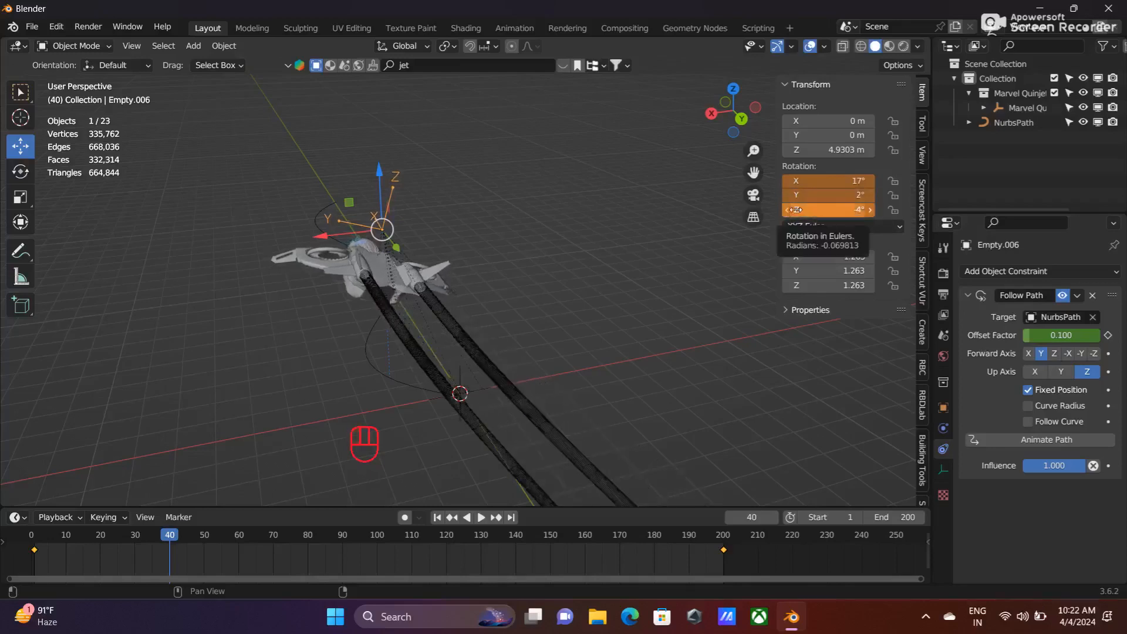
Insert a Rotation keyframe for the jet's empty at frame 40.
{"action": "key", "text": "i"}
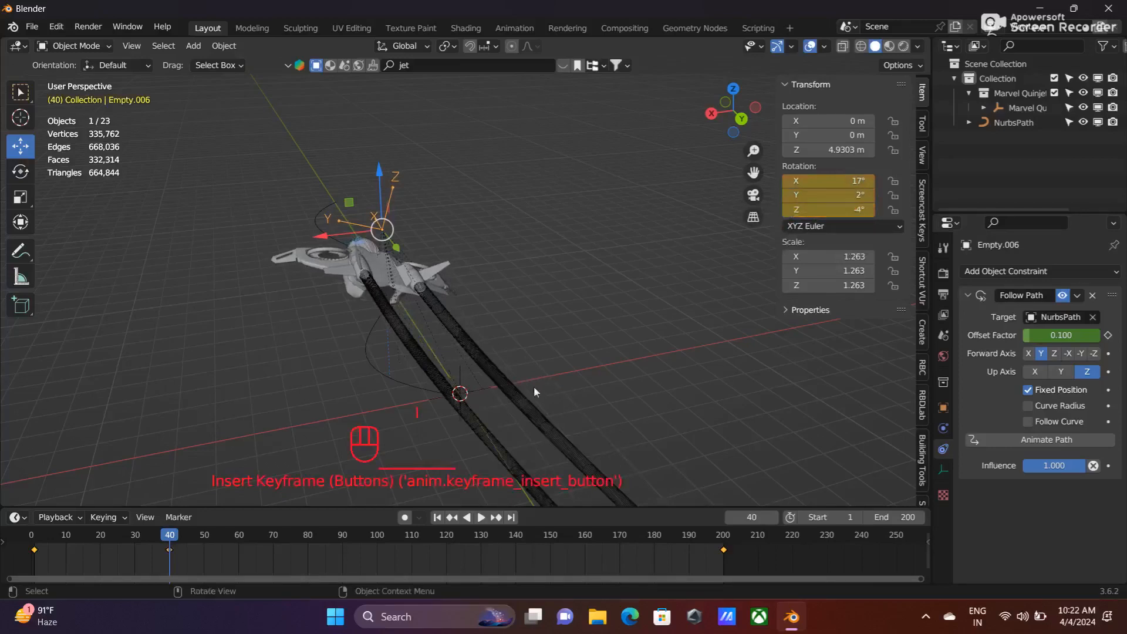
{"action": "key", "text": "i"}
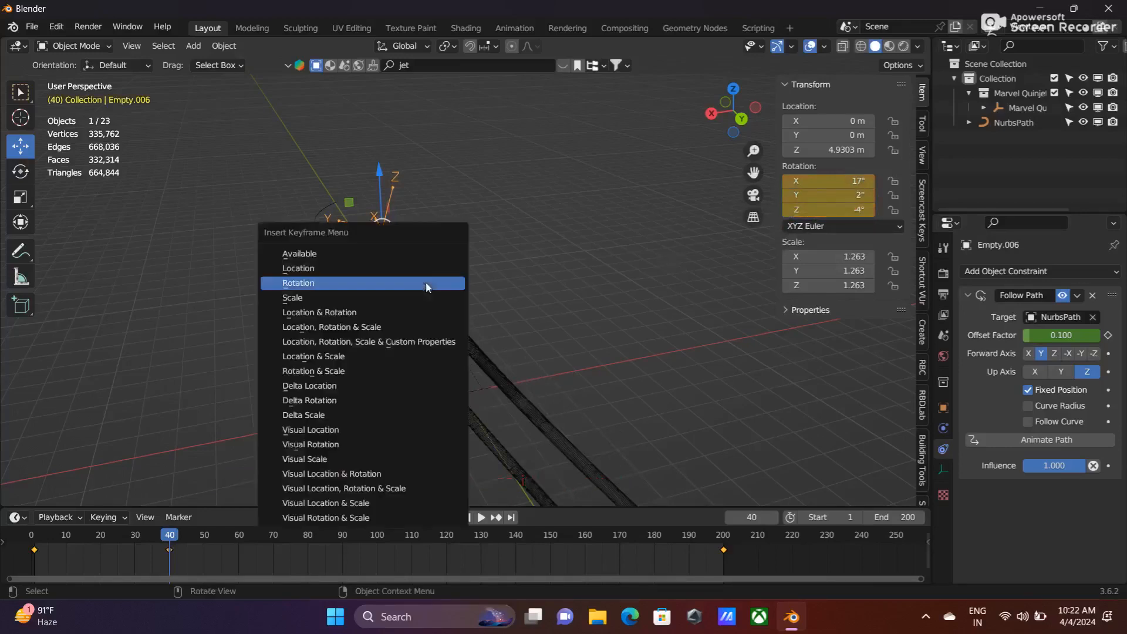
{"action": "left_click", "coordinate": [361, 284]}
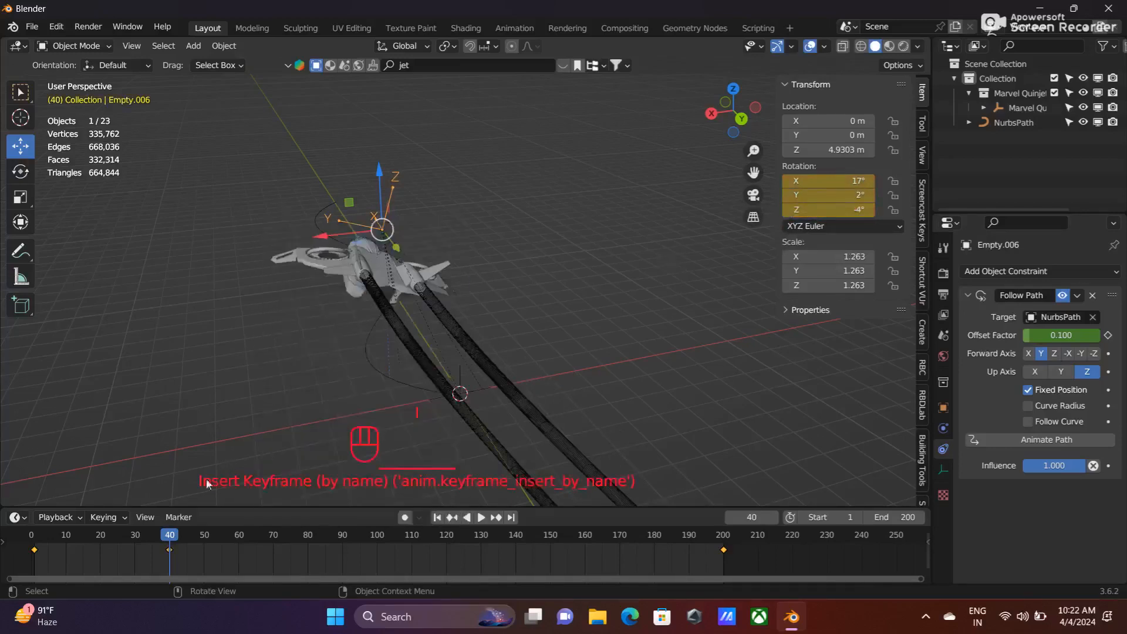
At frame 60, set the jet's empty's rotation to X -7°, Y 3° and Z -3° and insert a Rotation keyframe.
{"action": "left_click_drag", "start_coordinate": [170, 538], "coordinate": [238, 538]}
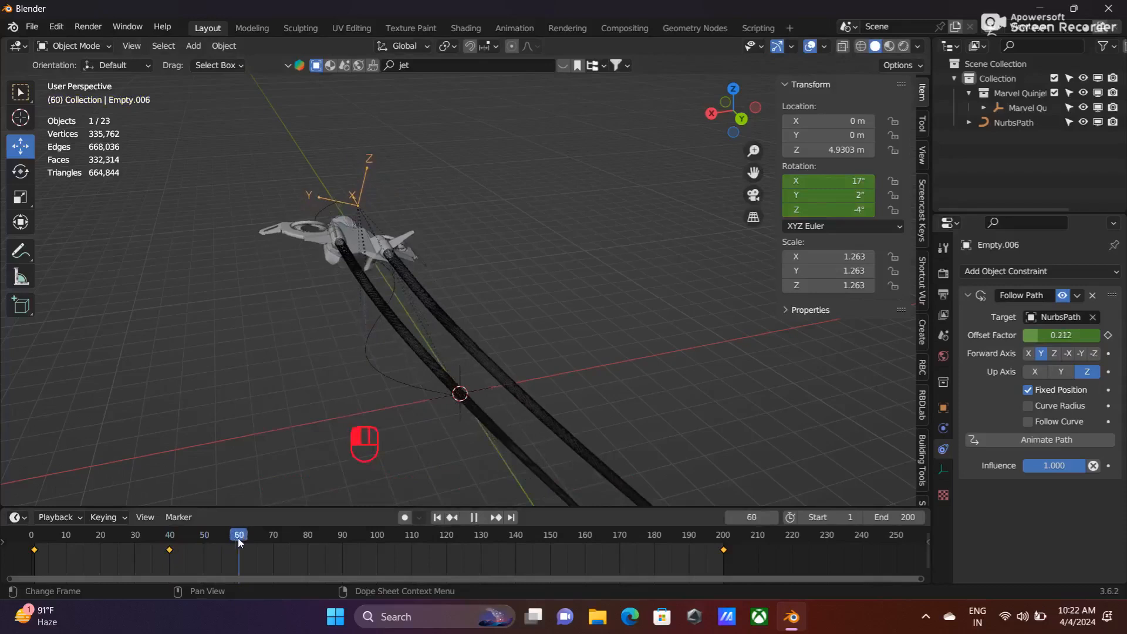
{"action": "left_click_drag", "start_coordinate": [839, 184], "coordinate": [799, 184]}
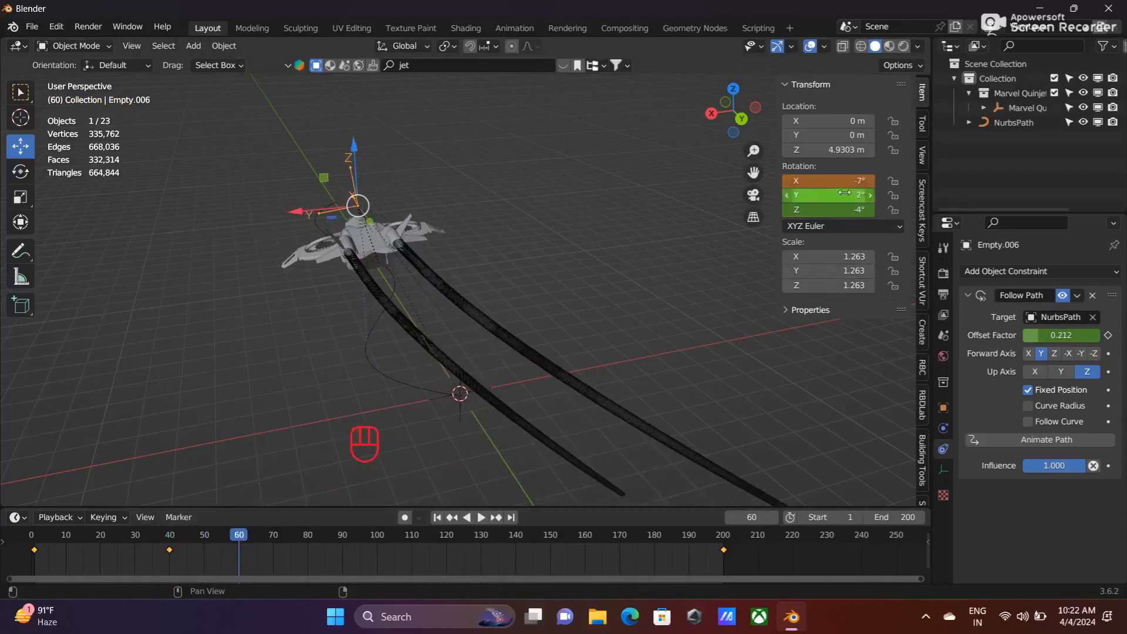
{"action": "left_click", "coordinate": [869, 196]}
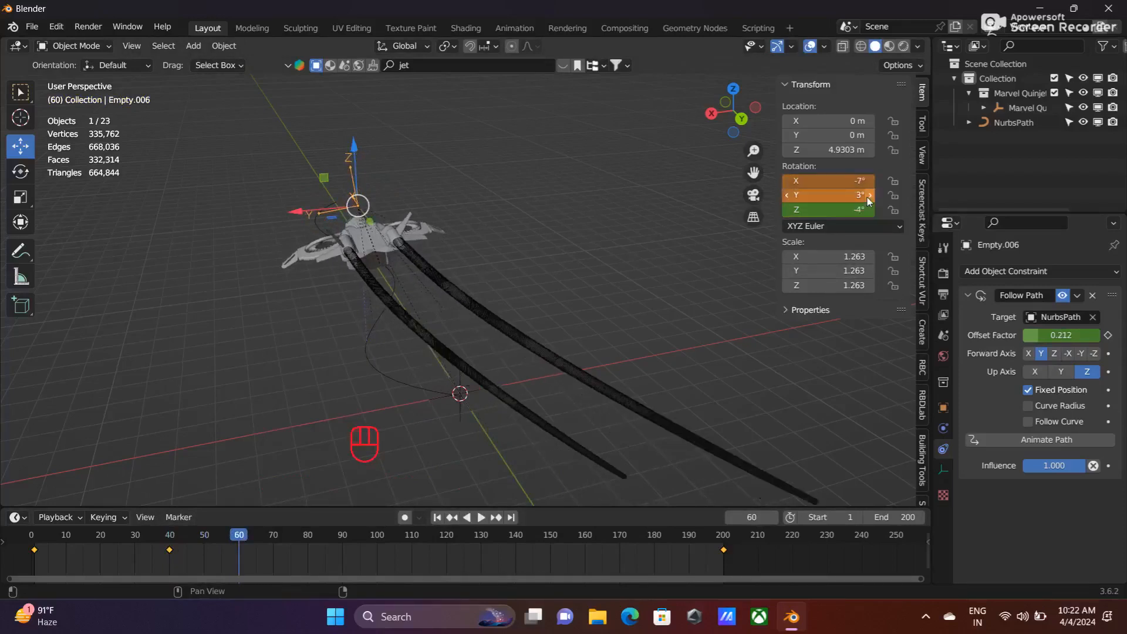
{"action": "left_click", "coordinate": [871, 210]}
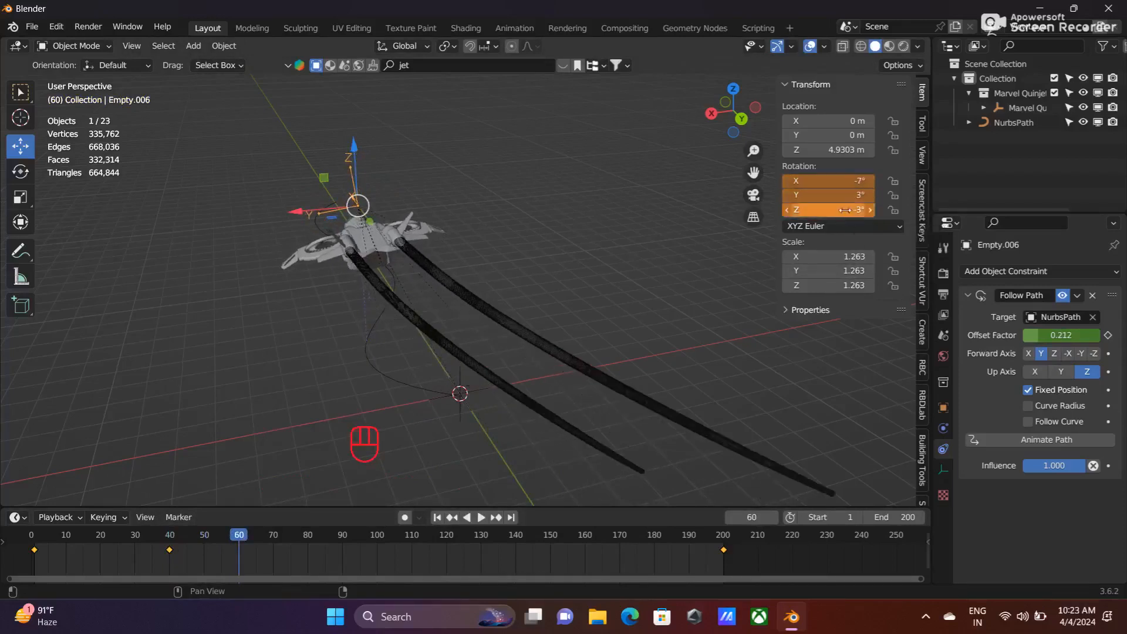
{"action": "key", "text": "i"}
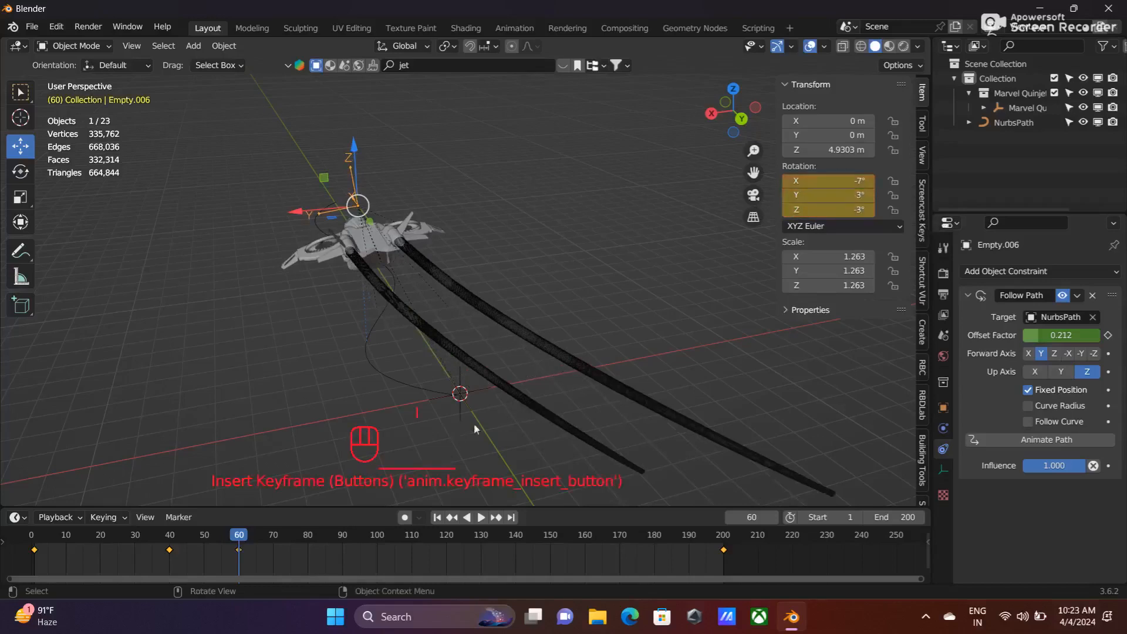
{"action": "key", "text": "k"}
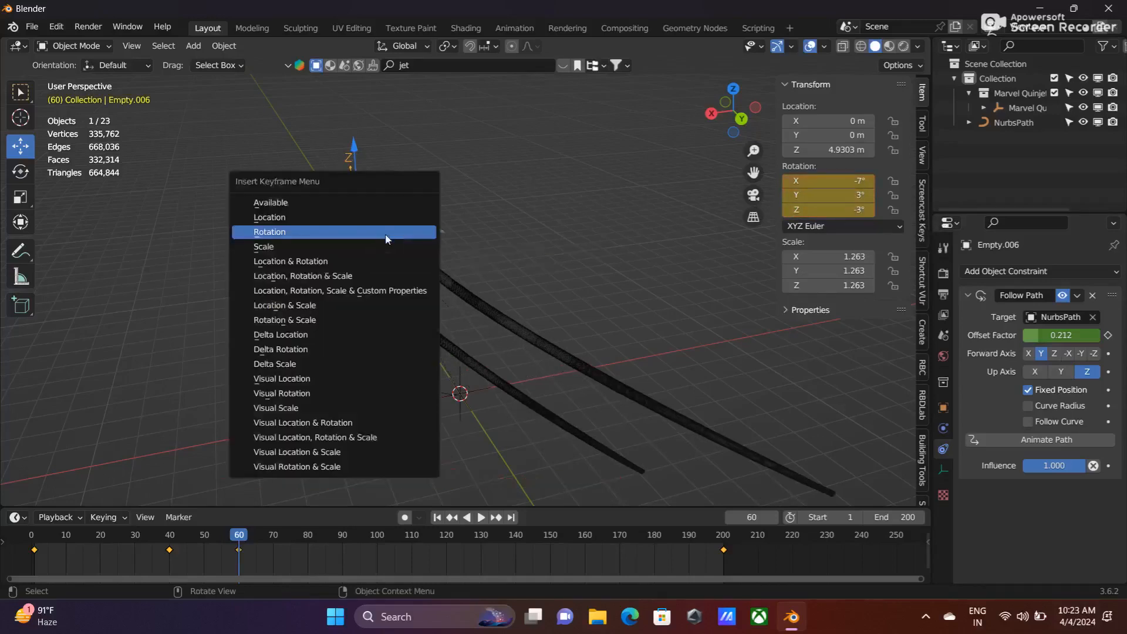
{"action": "left_click", "coordinate": [386, 232]}
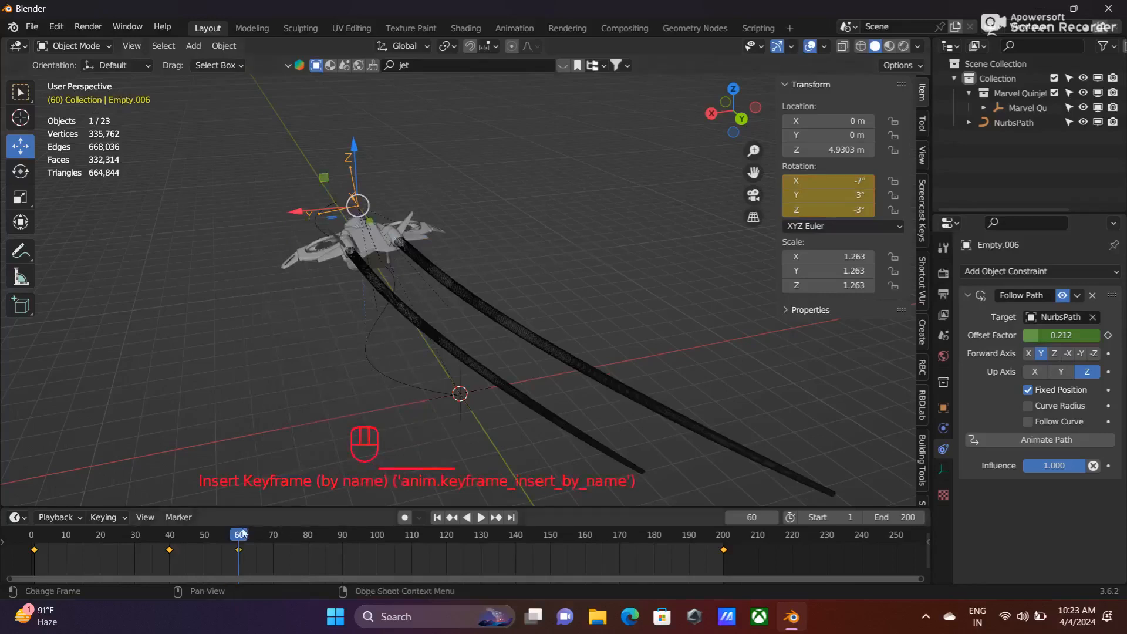
Move to frame 90 and set the jet's empty's rotation to X -17°, Y 4° and Z -1°.
{"action": "left_click_drag", "start_coordinate": [270, 535], "coordinate": [340, 541]}
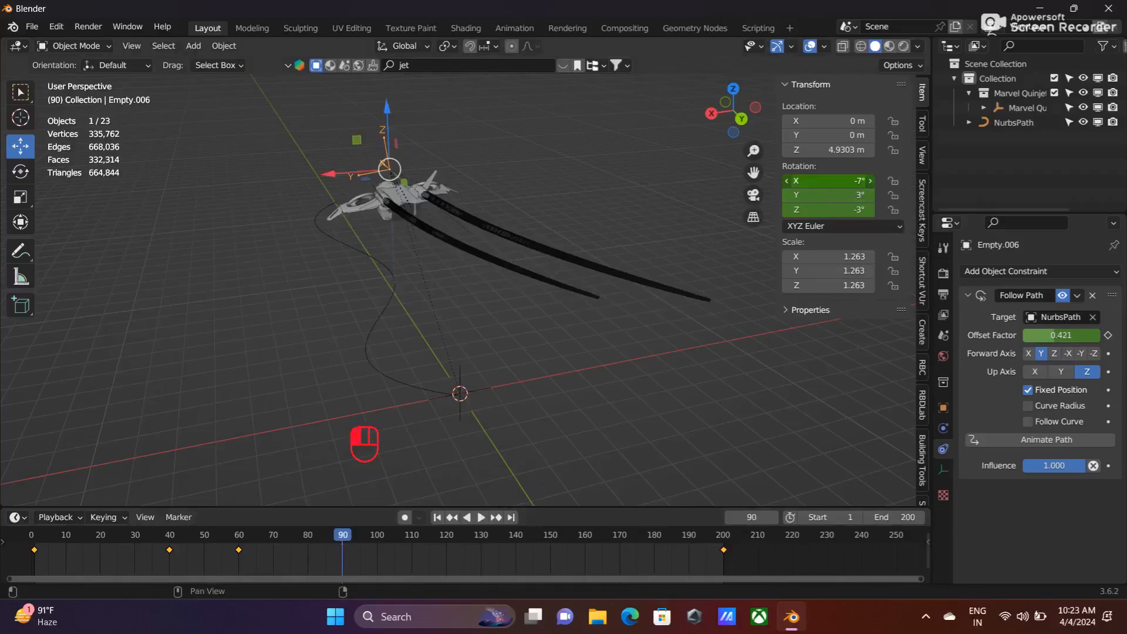
{"action": "left_click_drag", "start_coordinate": [827, 180], "coordinate": [804, 181]}
{"action": "left_click", "coordinate": [870, 181]}
{"action": "left_click", "coordinate": [870, 180]}
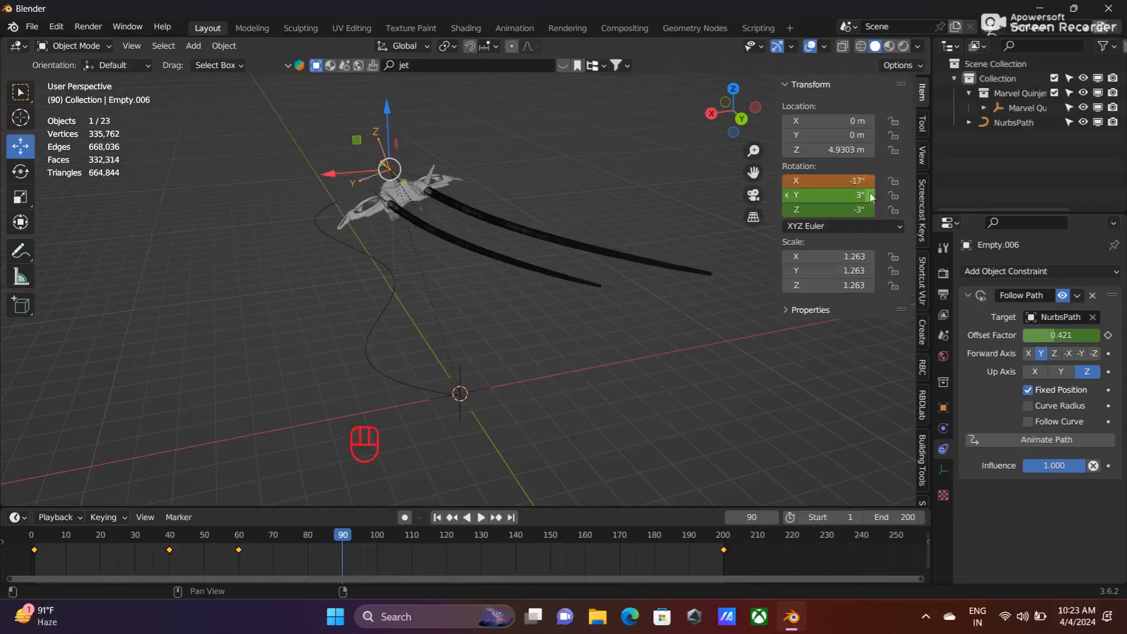
{"action": "left_click", "coordinate": [870, 195]}
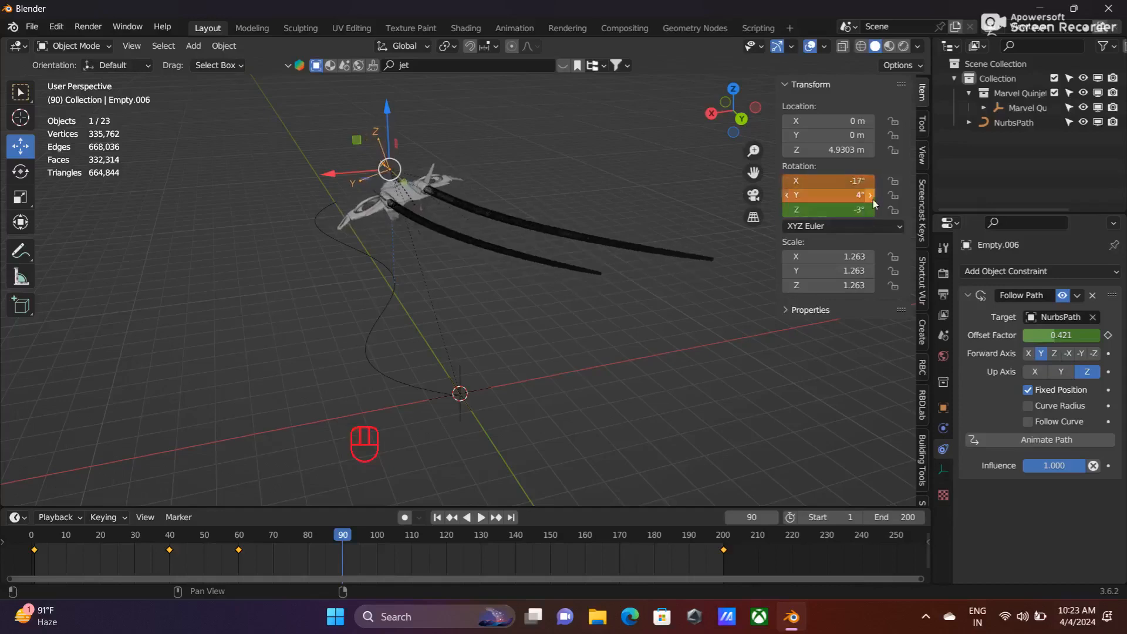
{"action": "left_click_drag", "start_coordinate": [870, 209], "coordinate": [862, 209]}
{"action": "left_click", "coordinate": [788, 213]}
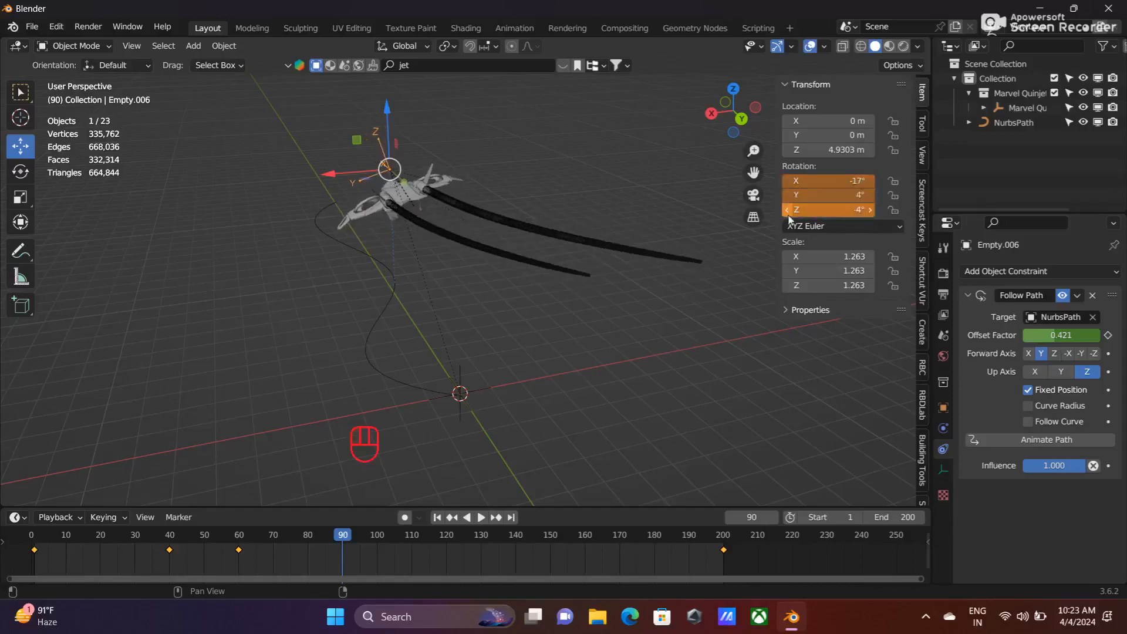
{"action": "left_click_drag", "start_coordinate": [864, 210], "coordinate": [882, 210]}
Insert a Rotation keyframe for the jet's empty at frame 90.
{"action": "key", "text": "i"}
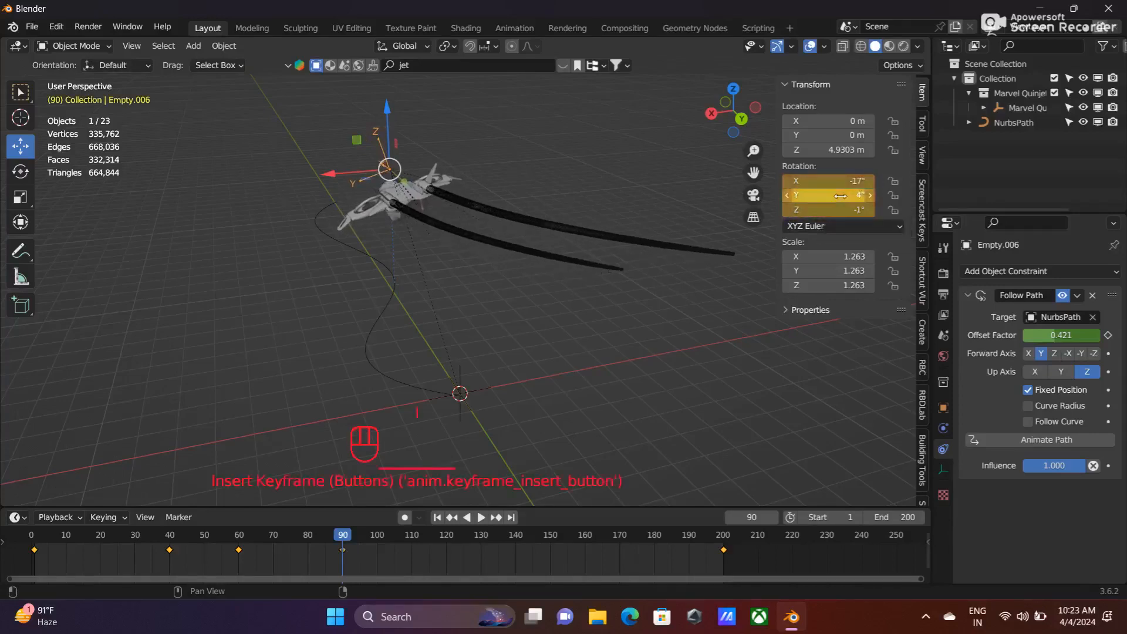
{"action": "key", "text": "i"}
{"action": "left_click", "coordinate": [457, 199]}
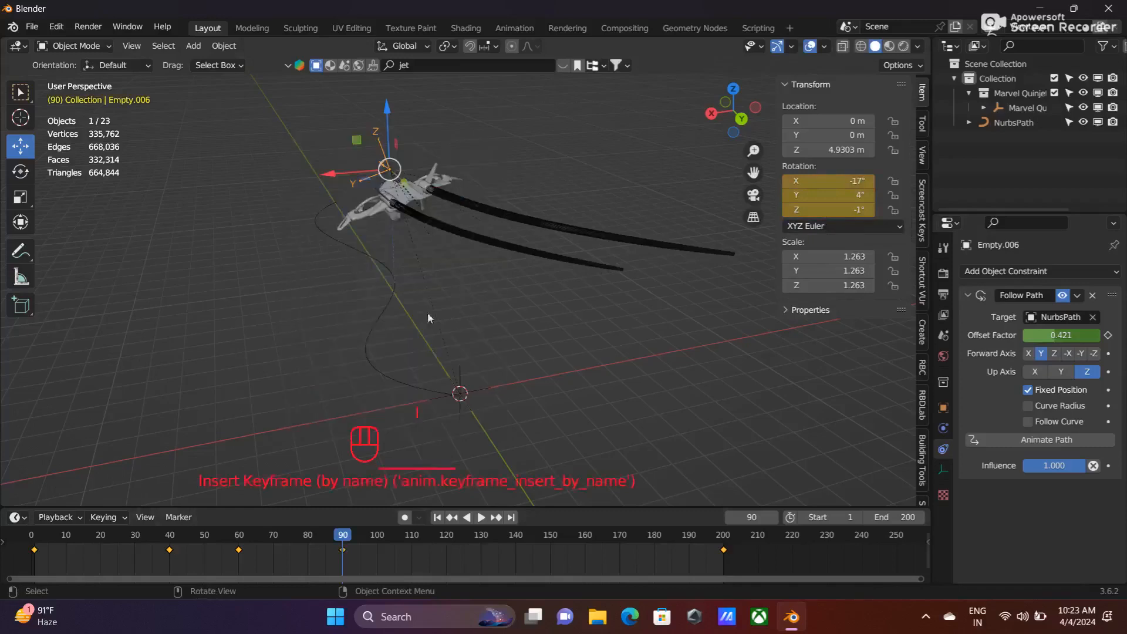
Move to frame 120 and set the jet's empty's rotation to X 12°, Y 3° and Z -7°.
{"action": "left_click_drag", "start_coordinate": [345, 537], "coordinate": [445, 541]}
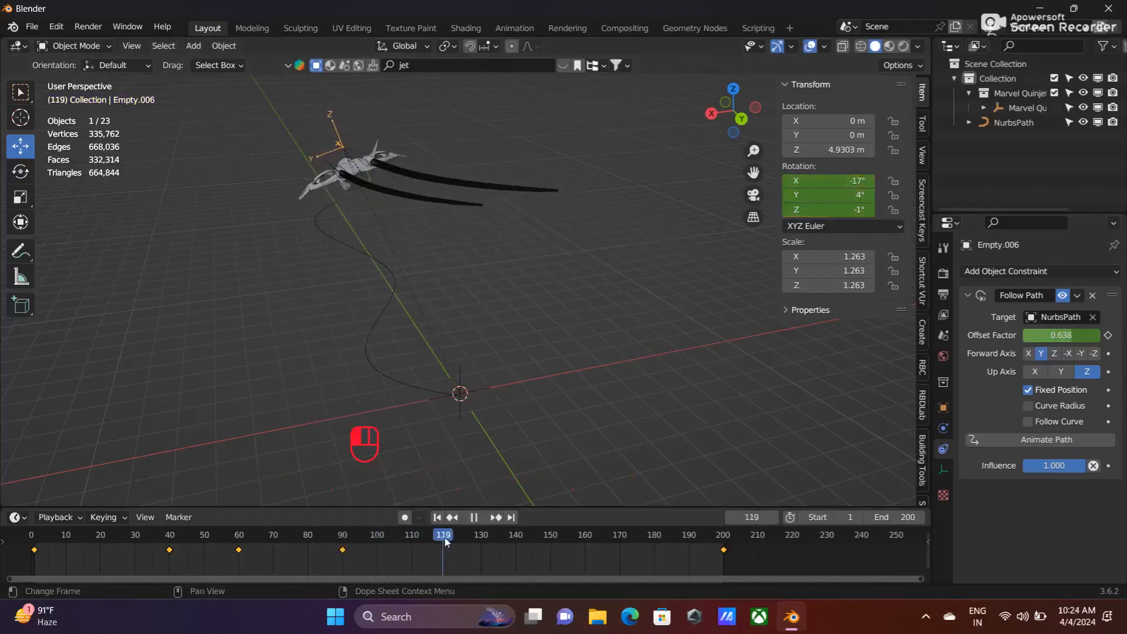
{"action": "key", "text": "space"}
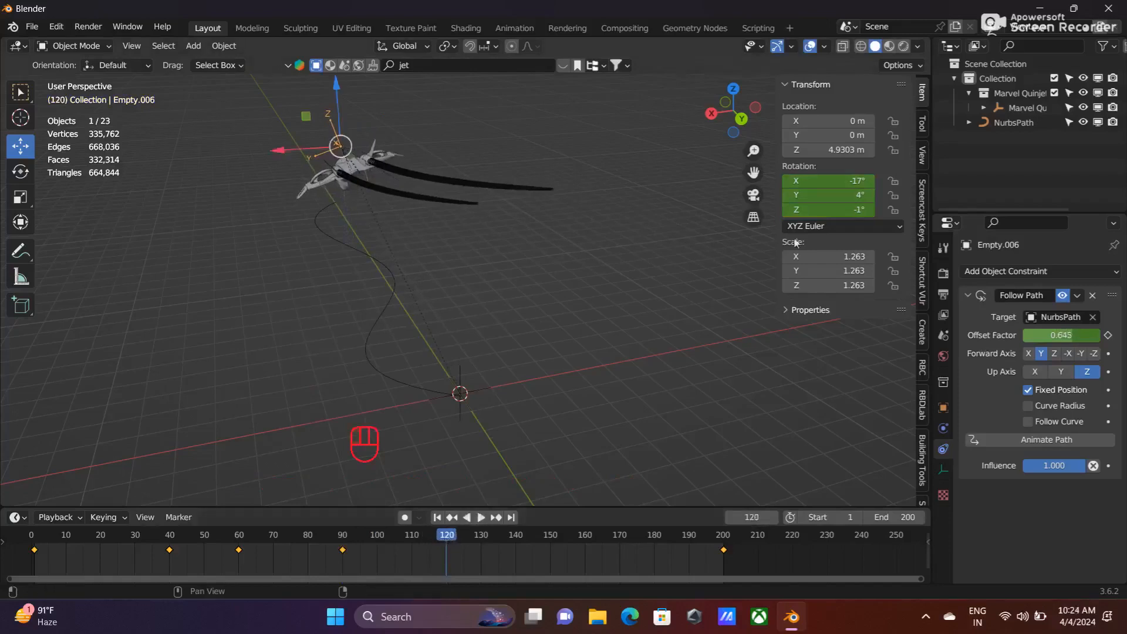
{"action": "left_click_drag", "start_coordinate": [802, 182], "coordinate": [853, 182]}
{"action": "left_click", "coordinate": [786, 197]}
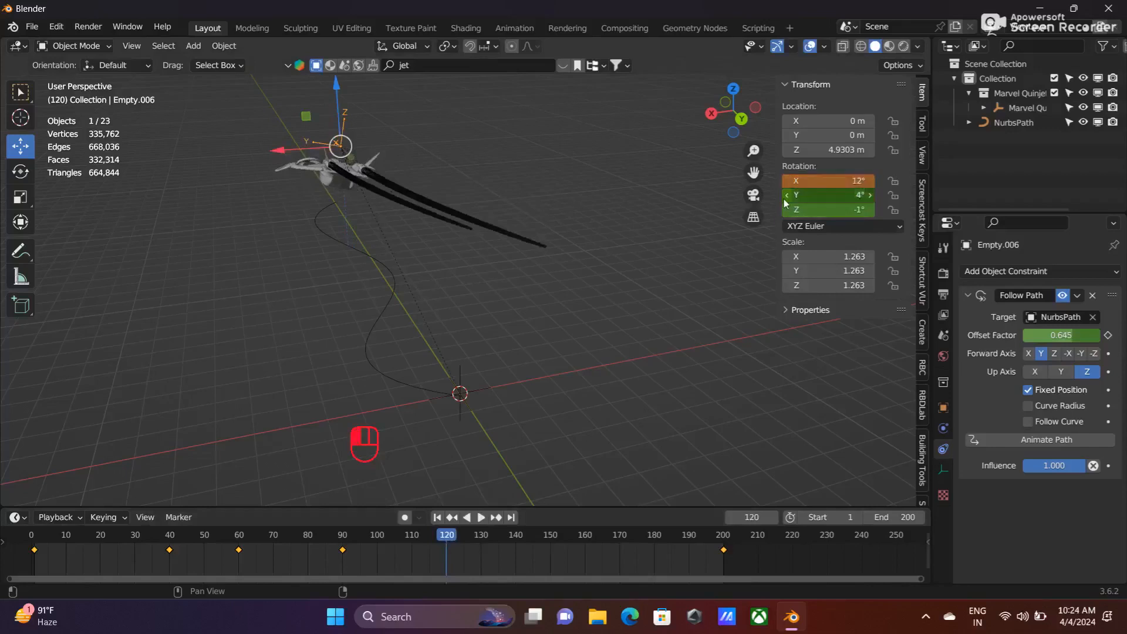
{"action": "left_click", "coordinate": [870, 210]}
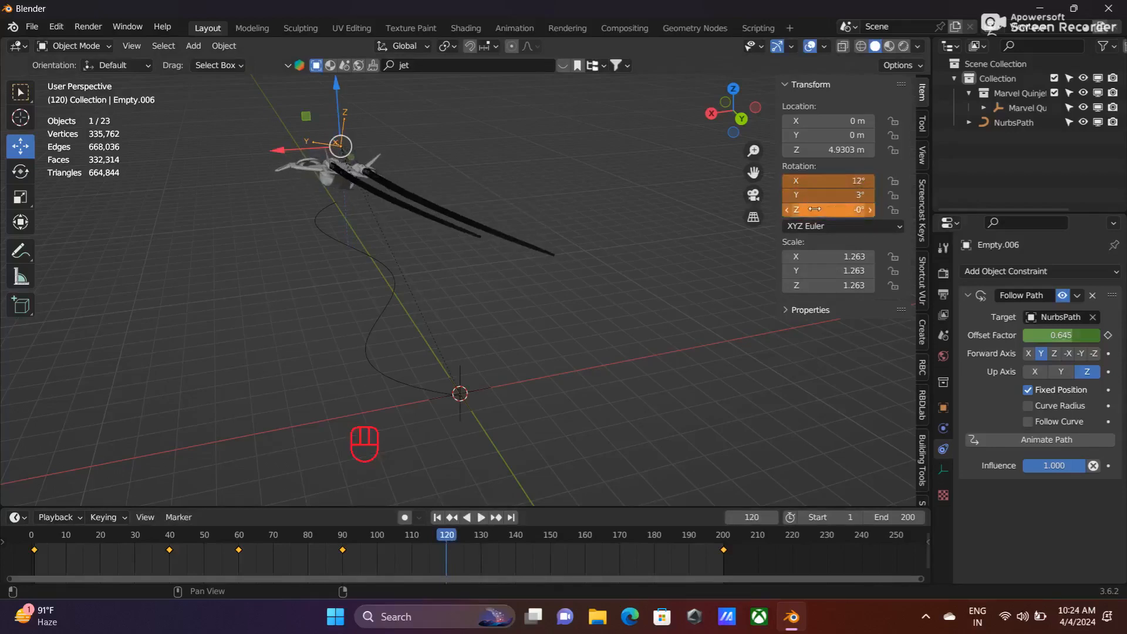
{"action": "left_click", "coordinate": [786, 210]}
{"action": "left_click", "coordinate": [786, 210]}
{"action": "left_click", "coordinate": [786, 210]}
{"action": "left_click", "coordinate": [786, 210]}
{"action": "left_click", "coordinate": [786, 210]}
{"action": "left_click", "coordinate": [786, 210]}
{"action": "left_click", "coordinate": [787, 210]}
Insert a Rotation keyframe for the jet's empty at frame 120.
{"action": "key", "text": "i"}
{"action": "middle_click_drag", "start_coordinate": [501, 247], "coordinate": [510, 232]}
{"action": "middle_click_drag", "start_coordinate": [506, 182], "coordinate": [832, 423], "text": "shift"}
{"action": "scroll", "coordinate": [725, 360], "scroll_direction": "up", "scroll_amount": 1}
{"action": "scroll", "coordinate": [723, 382], "scroll_direction": "up", "scroll_amount": 1}
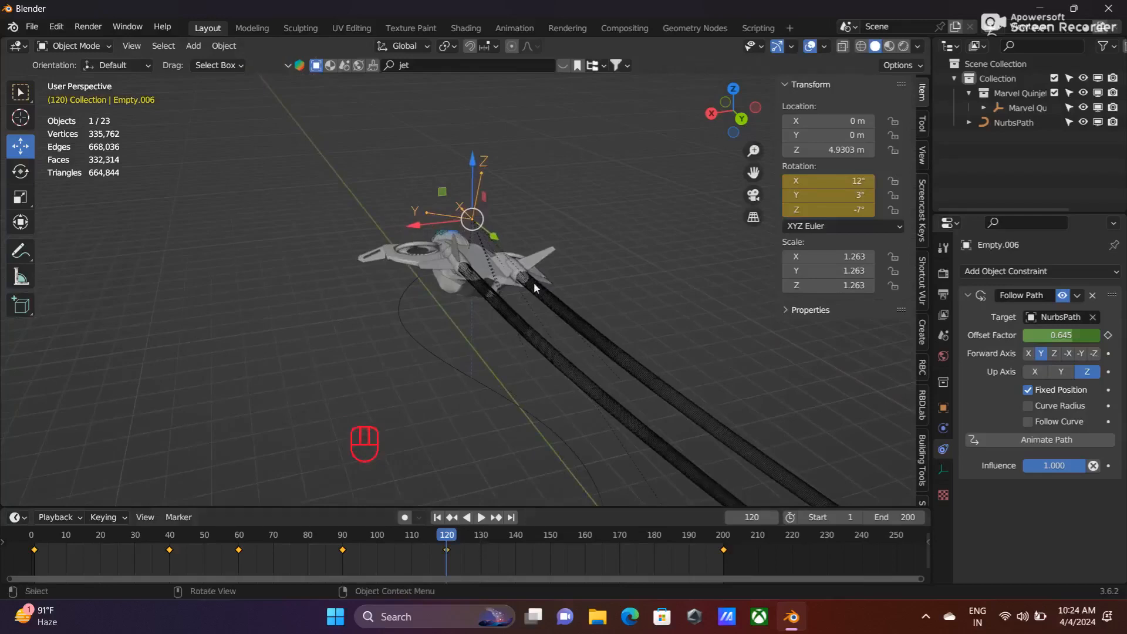
{"action": "key", "text": "i"}
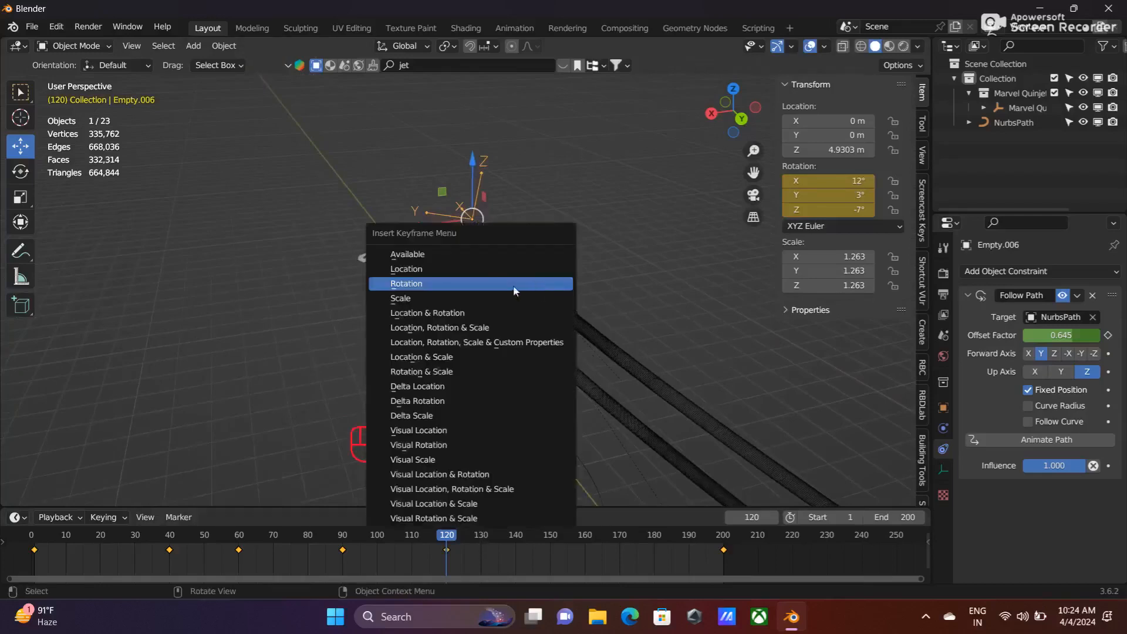
{"action": "left_click", "coordinate": [513, 284]}
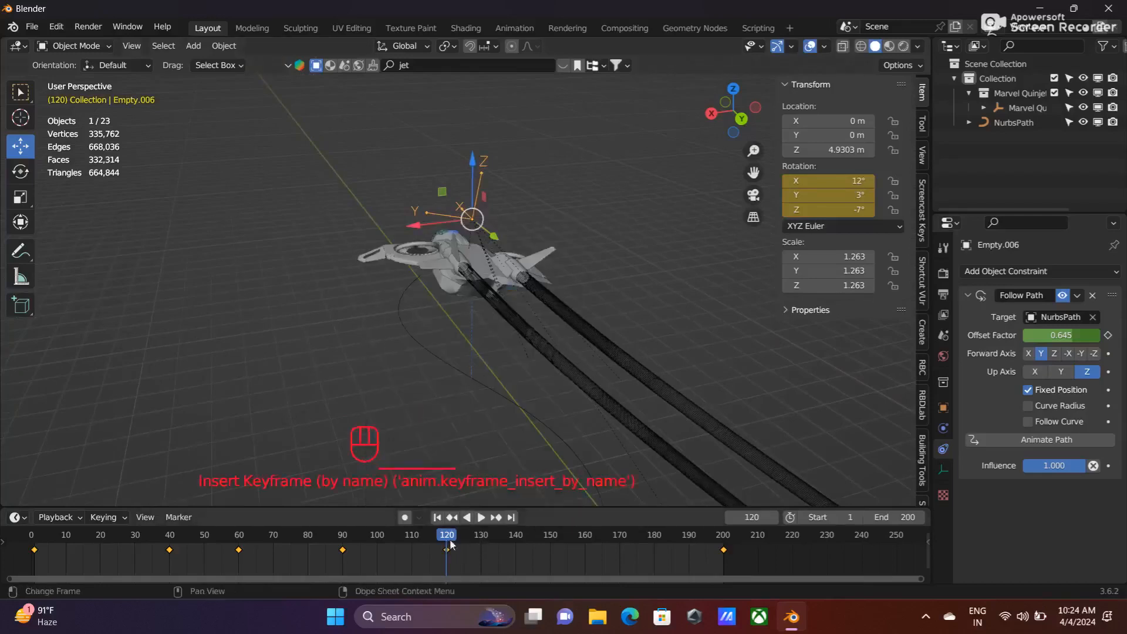
At frame 140, set the jet's empty's rotation to X -2°, Y 6° and Z -5° and keyframe the rotation.
{"action": "left_click_drag", "start_coordinate": [449, 538], "coordinate": [514, 539]}
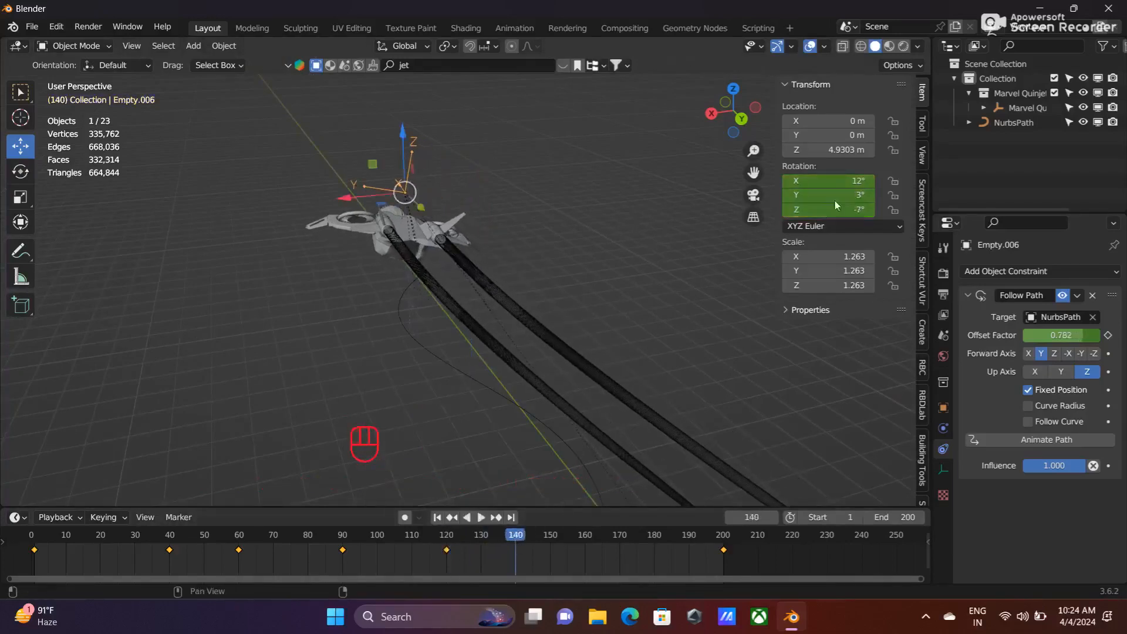
{"action": "left_click_drag", "start_coordinate": [841, 184], "coordinate": [870, 192]}
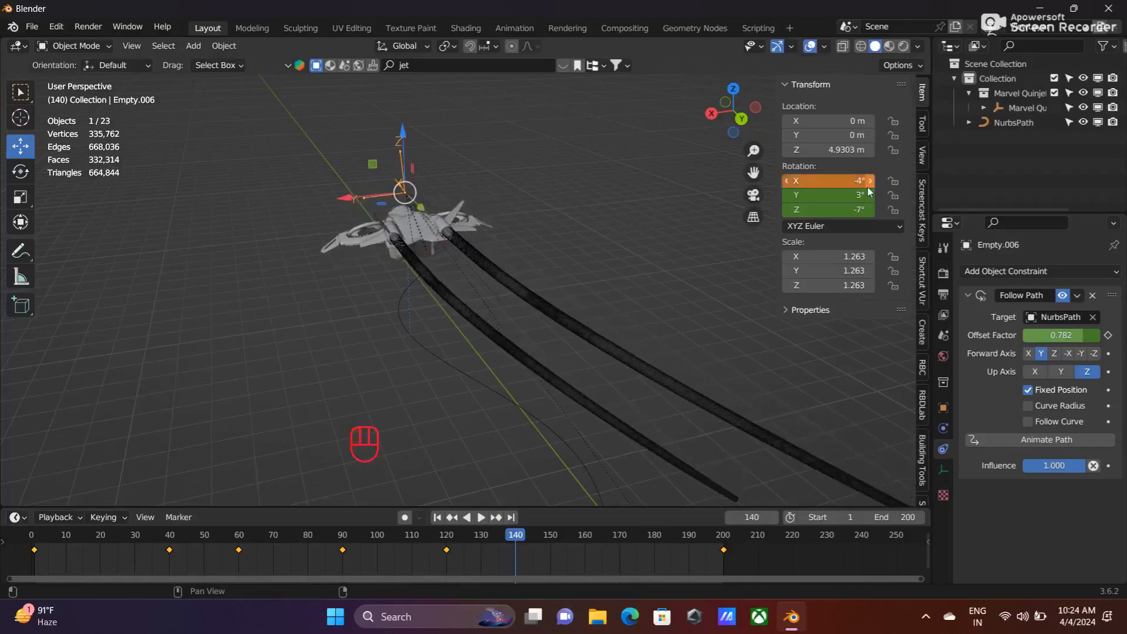
{"action": "left_click", "coordinate": [868, 187]}
{"action": "left_click", "coordinate": [871, 200]}
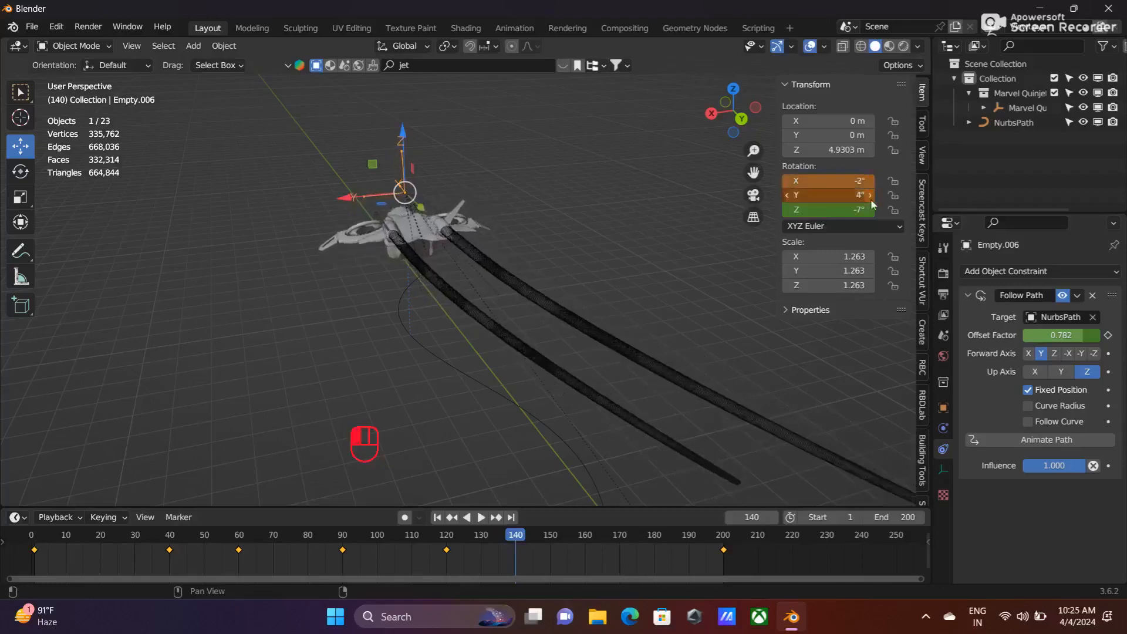
{"action": "left_click", "coordinate": [871, 200]}
{"action": "left_click", "coordinate": [871, 198]}
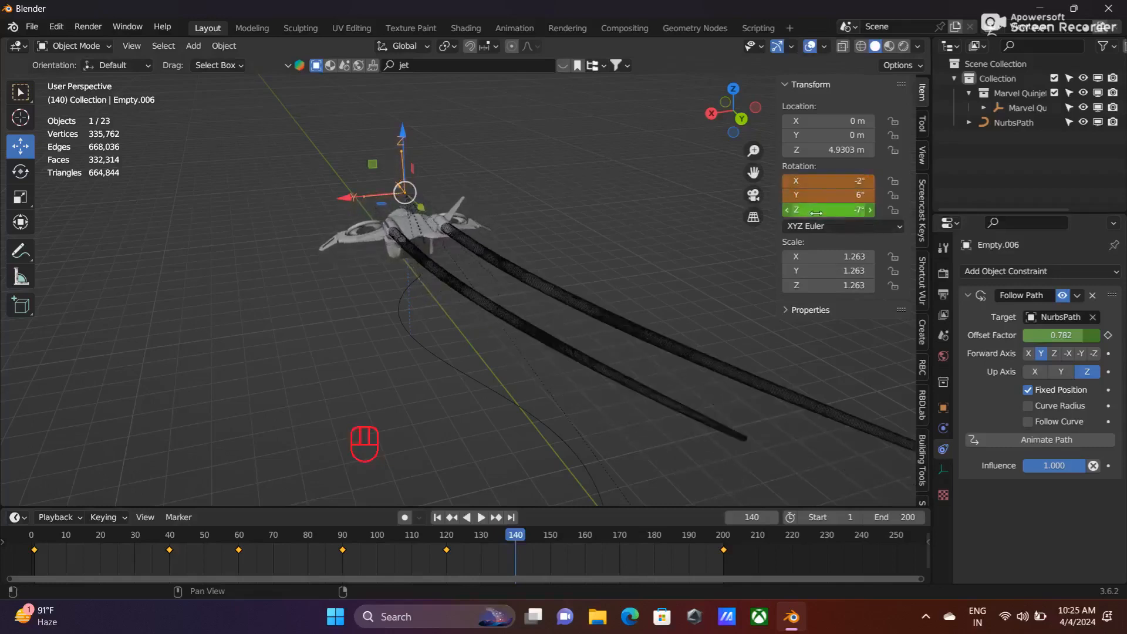
{"action": "left_click", "coordinate": [788, 210]}
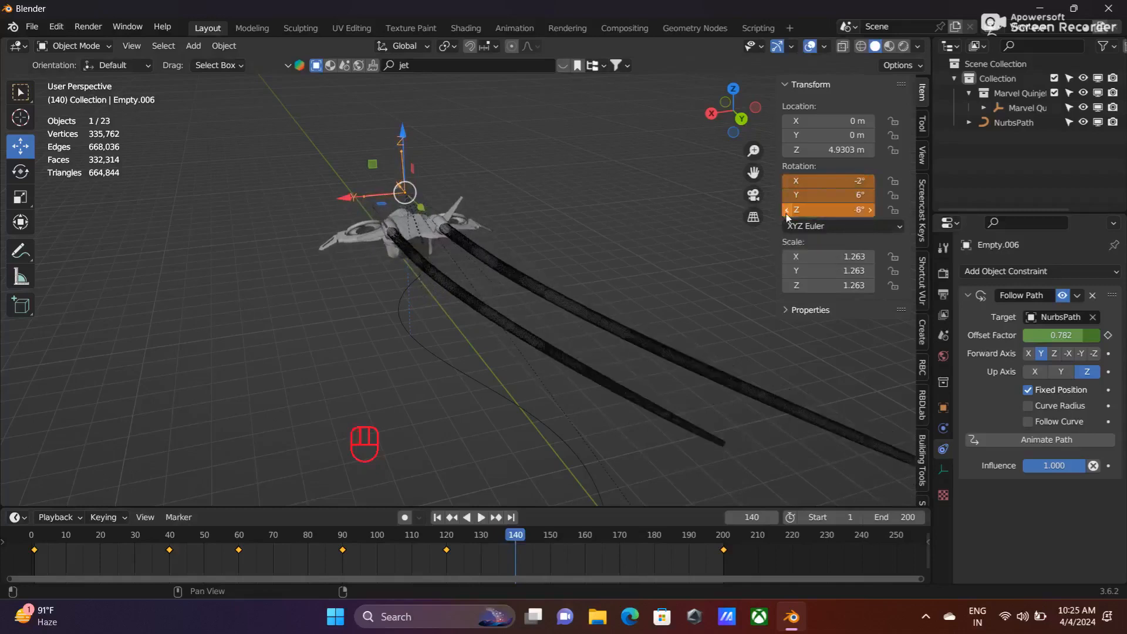
{"action": "left_click", "coordinate": [870, 211]}
{"action": "left_click", "coordinate": [870, 210]}
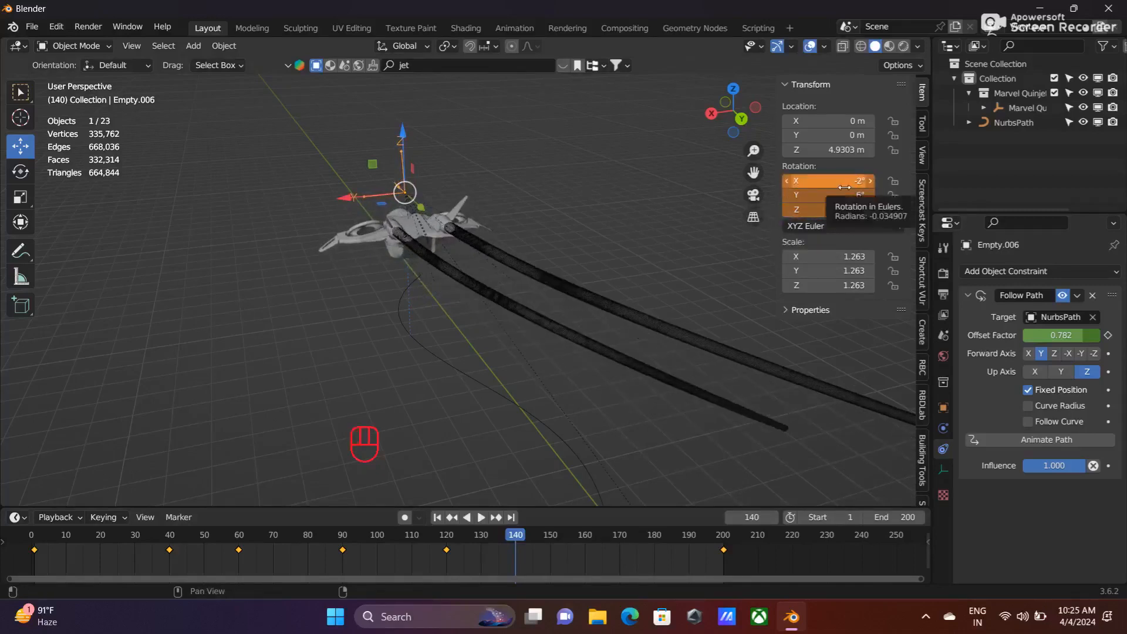
{"action": "key", "text": "i"}
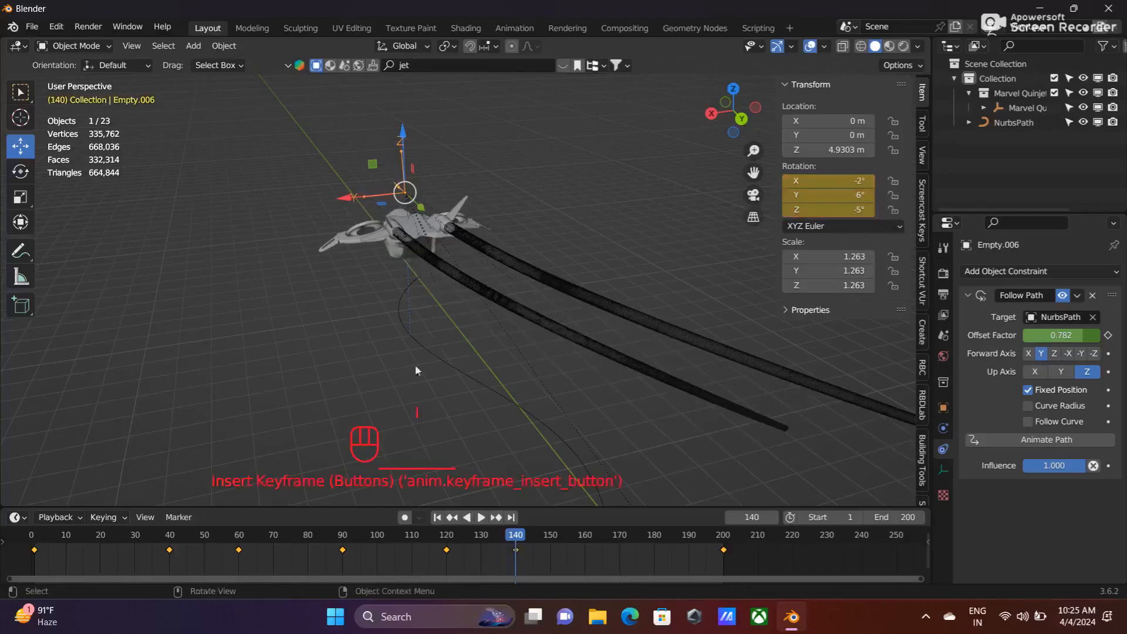
Play the animation from frame 1 to review the jet's banking along the path, and return to the first frame.
{"action": "left_click", "coordinate": [437, 517]}
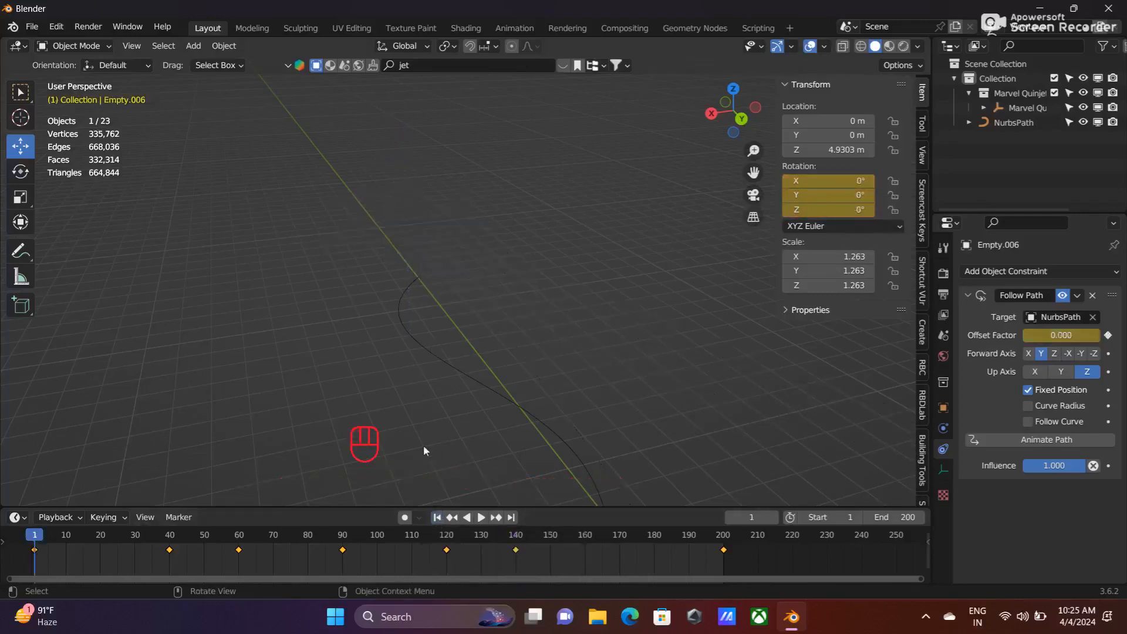
{"action": "key", "text": "space"}
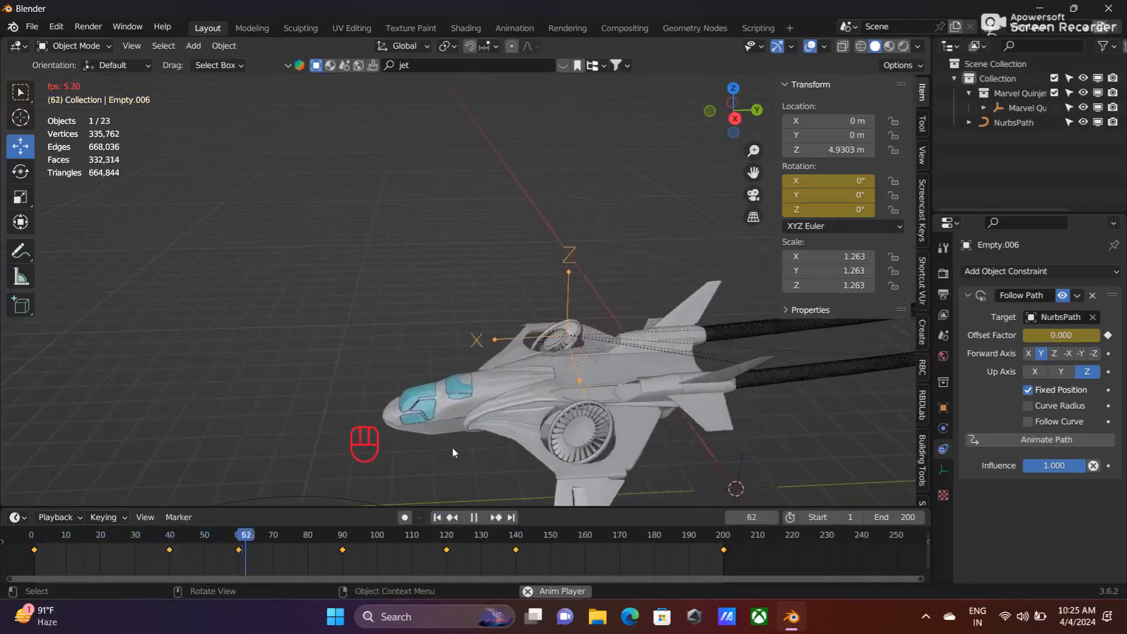
{"action": "key", "text": "space"}
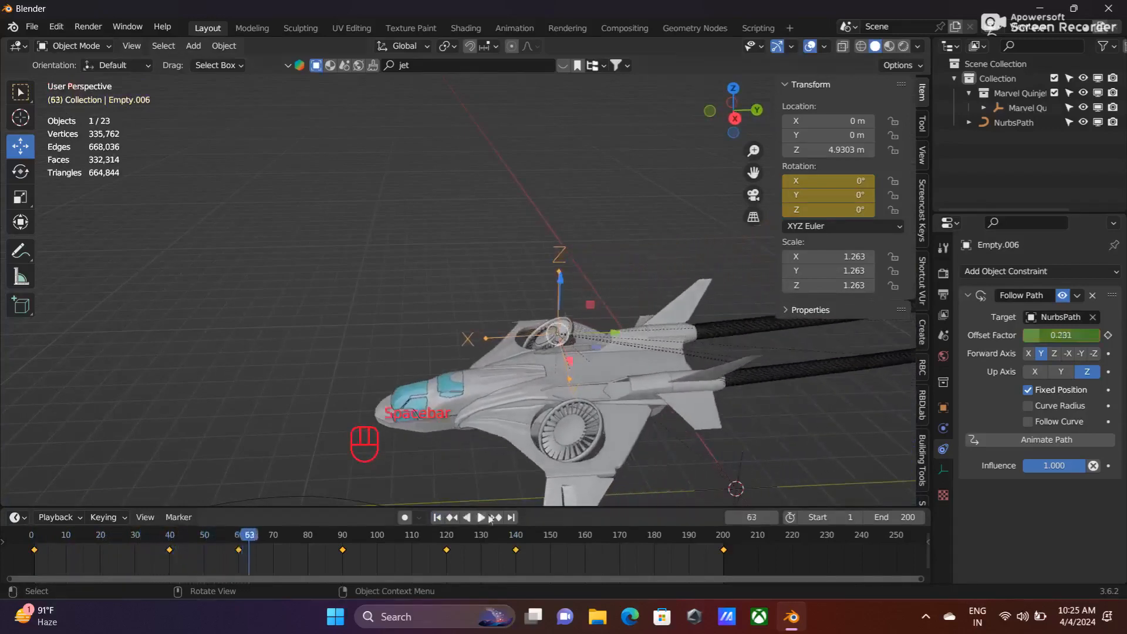
{"action": "left_click", "coordinate": [436, 517]}
Select the turbine fan curve in the jet's wing and insert a Location keyframe for it at frame 1.
{"action": "middle_click_drag", "start_coordinate": [817, 409], "coordinate": [648, 418], "text": "shift"}
{"action": "left_click", "coordinate": [683, 374]}
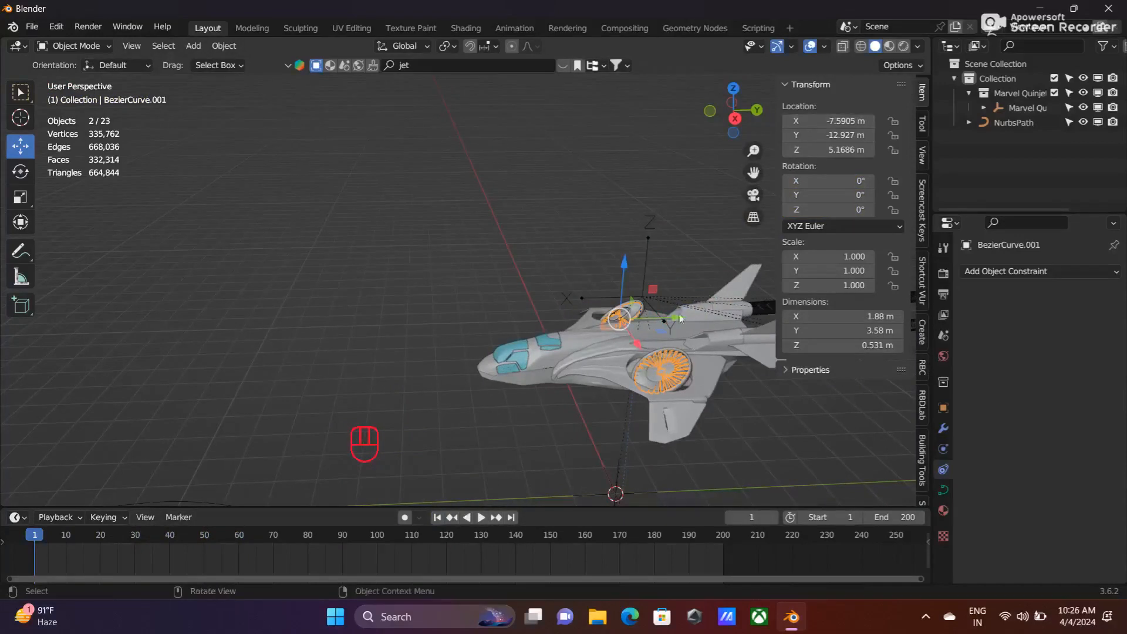
{"action": "key", "text": "i"}
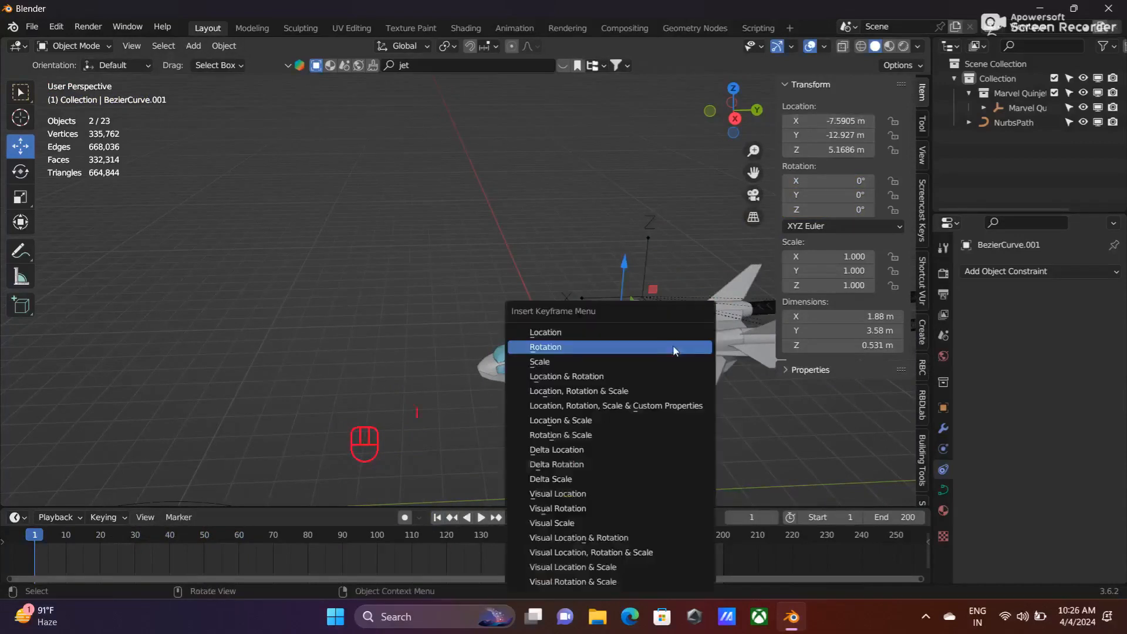
{"action": "left_click", "coordinate": [608, 332]}
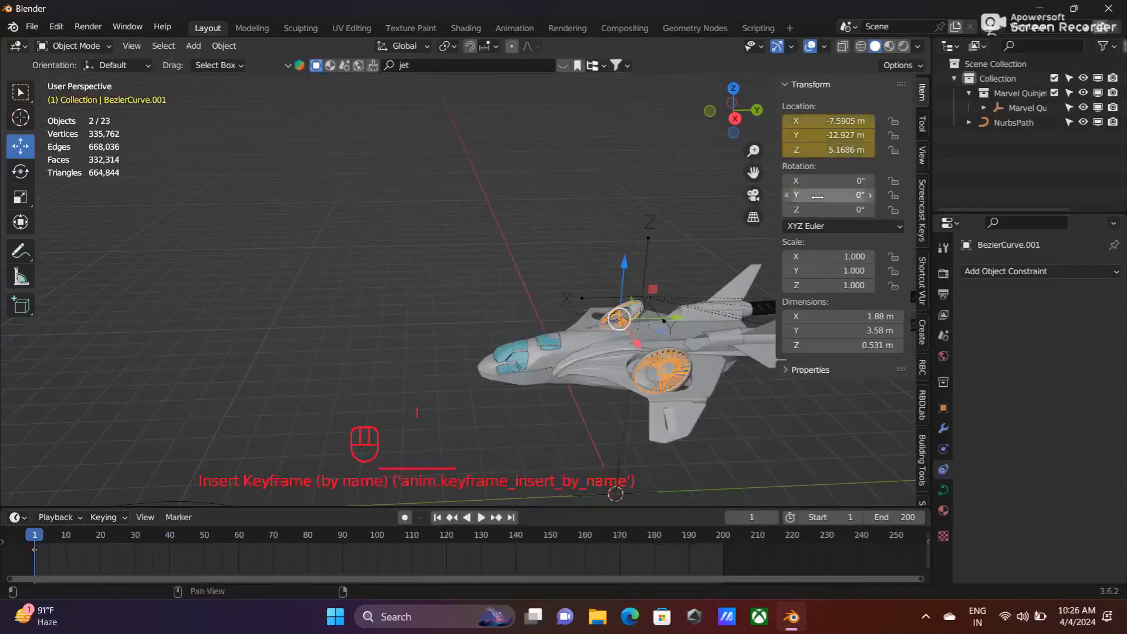
{"action": "left_click", "coordinate": [819, 139]}
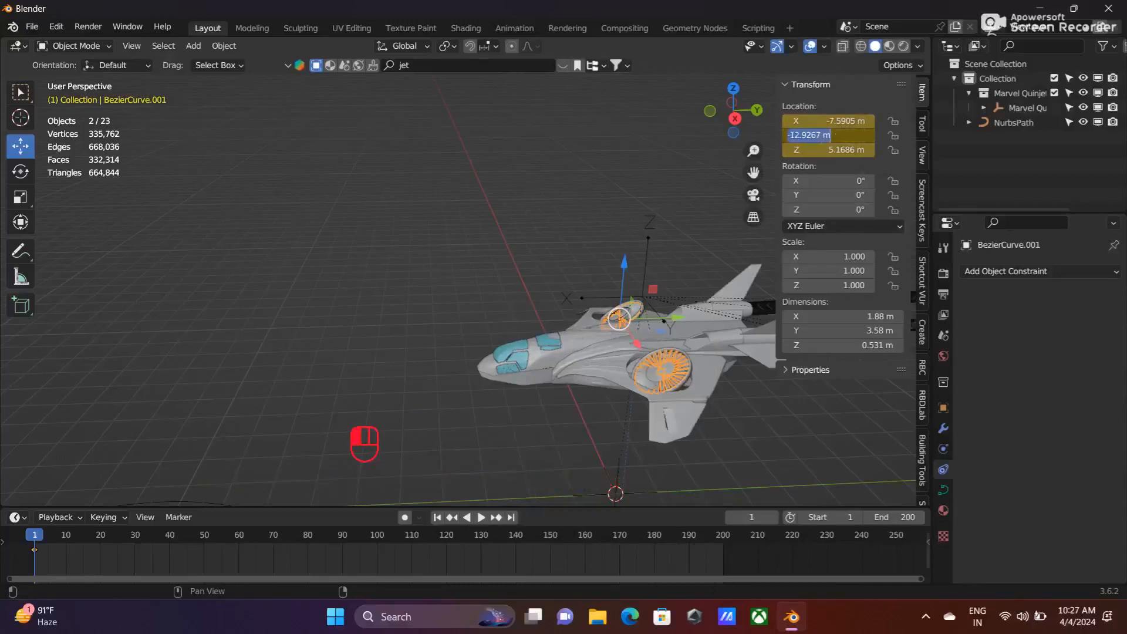
{"action": "key", "text": "Return"}
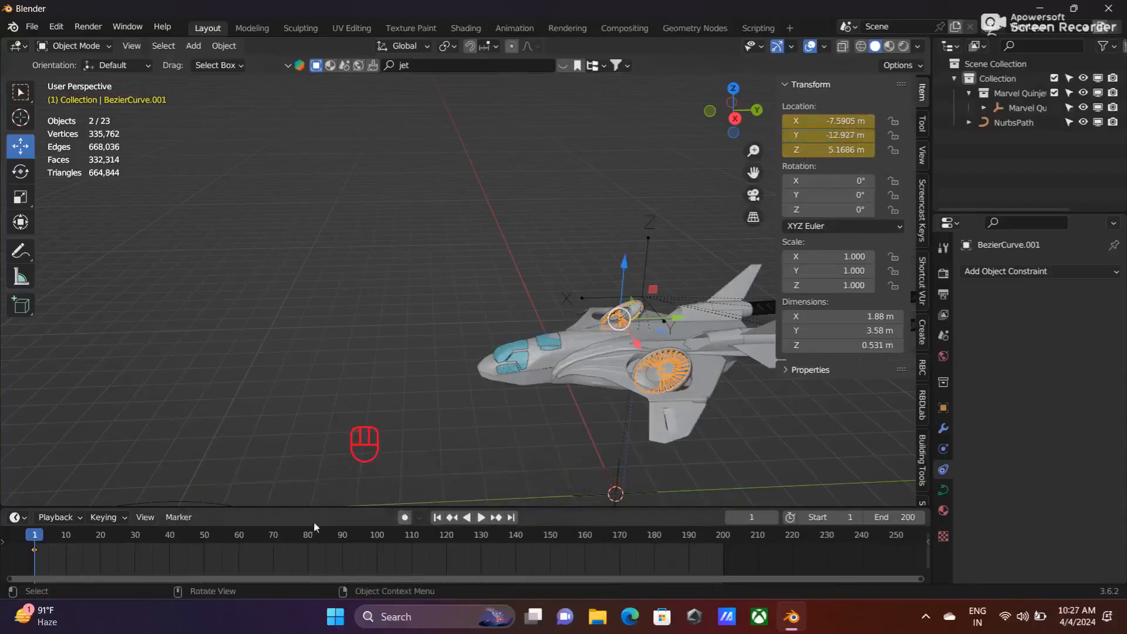
At frame 40, set the fan curve's location to X -7.5805 m, Y -9.8267 m, Z 5.1786 m and keyframe the location.
{"action": "left_click_drag", "start_coordinate": [32, 535], "coordinate": [169, 540]}
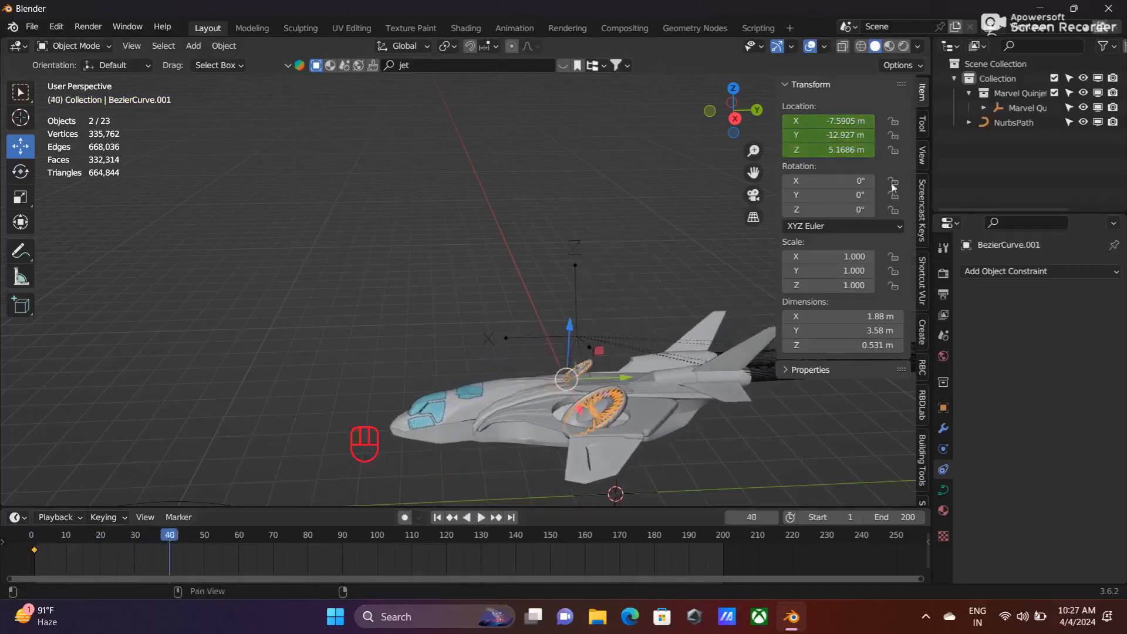
{"action": "mouse_move", "coordinate": [834, 135]}
{"action": "left_mouse_down"}
{"action": "mouse_move", "coordinate": [881, 134]}
{"action": "mouse_move", "coordinate": [816, 137]}
{"action": "left_mouse_up"}
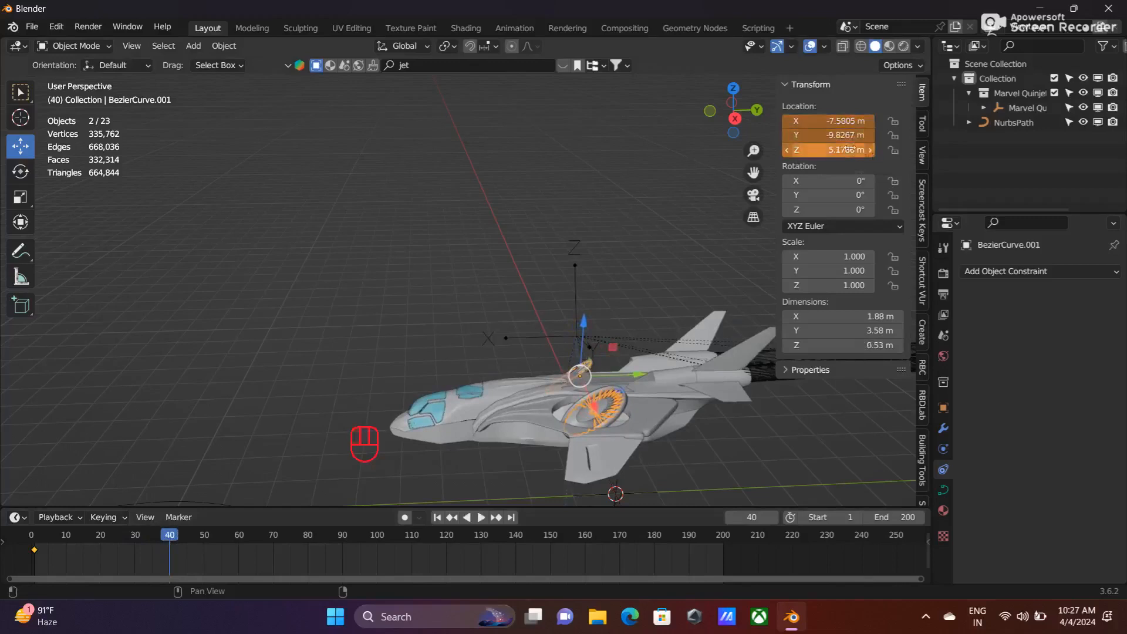
{"action": "key", "text": "i"}
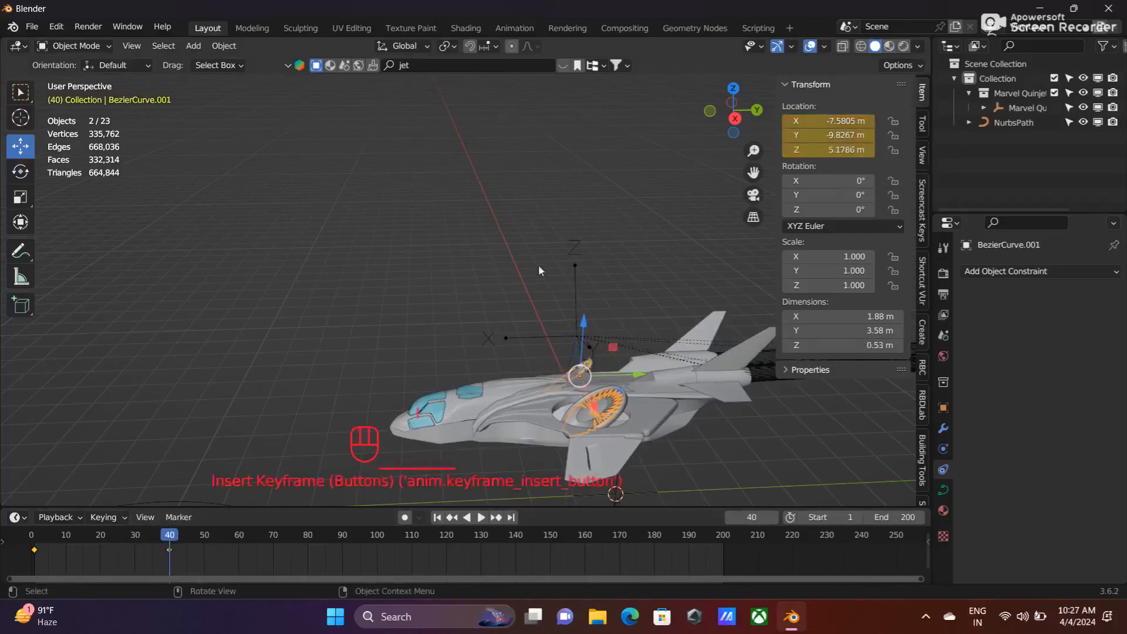
{"action": "key", "text": "i"}
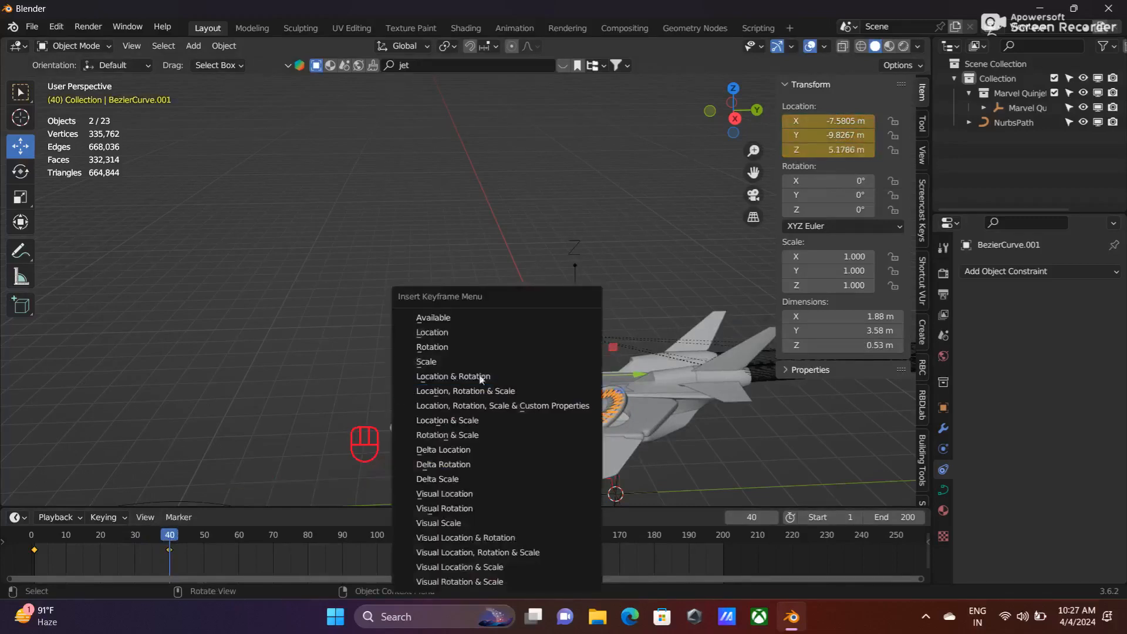
{"action": "left_click", "coordinate": [444, 332]}
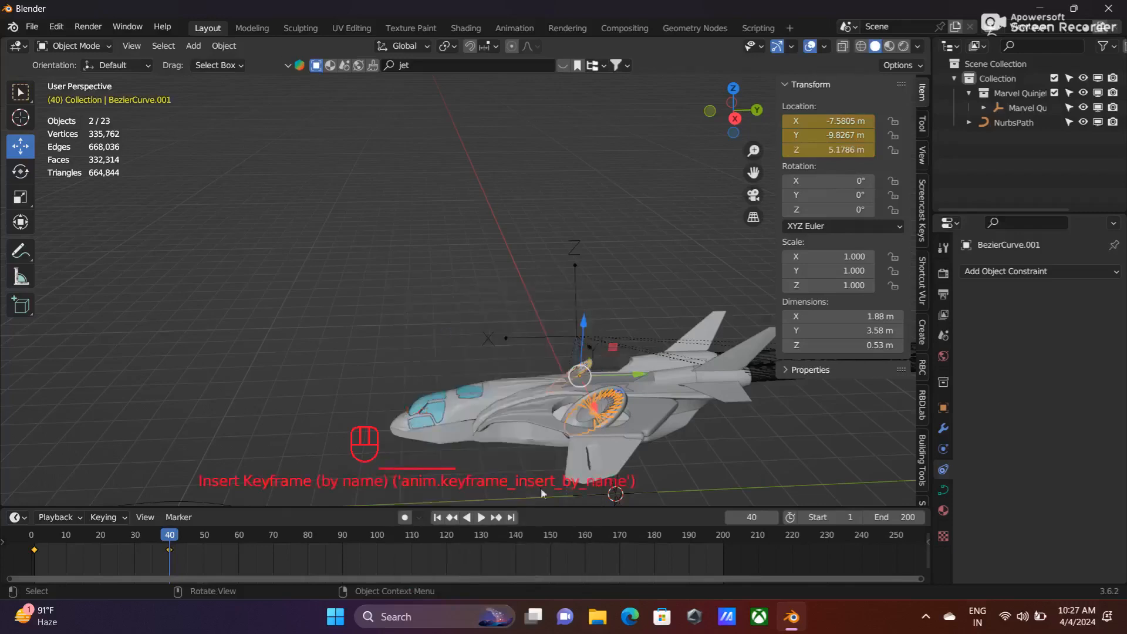
At frame 88, set the fan curve's location to X -7.5705 m, Y -7.4567 m, Z 5.1886 m and keyframe the location.
{"action": "scroll", "coordinate": [262, 378], "scroll_direction": "down", "scroll_amount": 3}
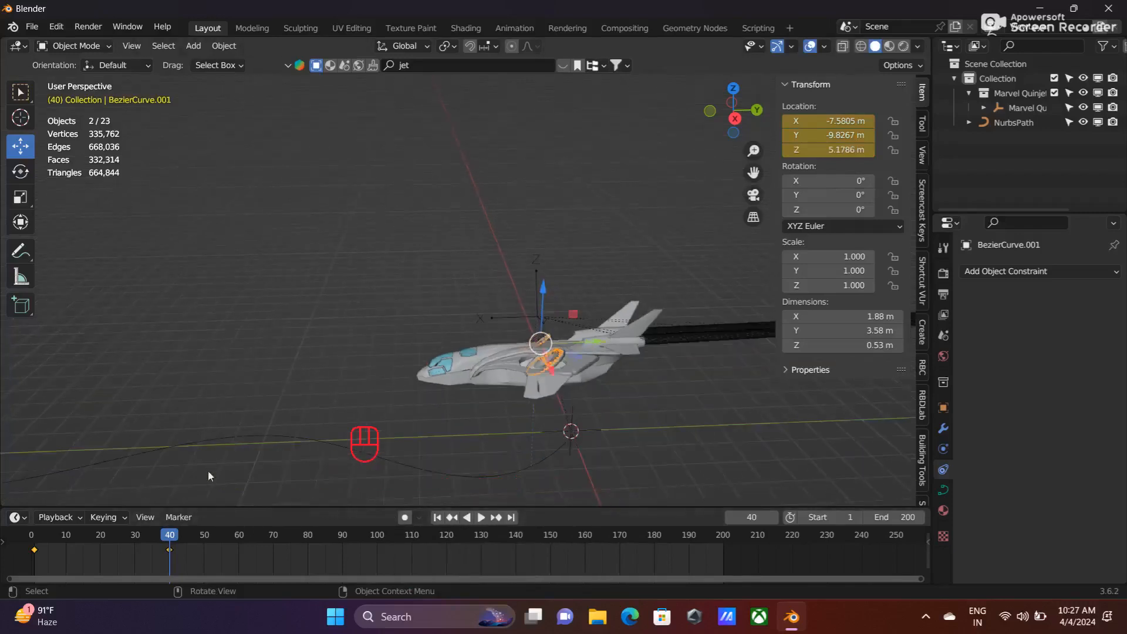
{"action": "key", "text": "space"}
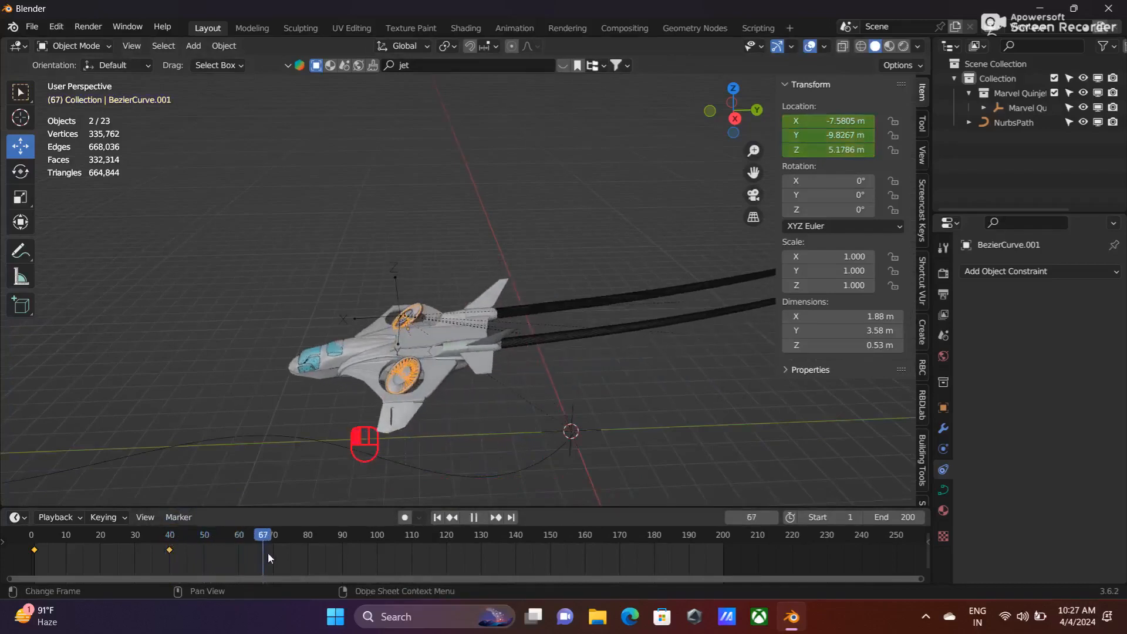
{"action": "left_click_drag", "start_coordinate": [303, 549], "coordinate": [335, 548]}
{"action": "left_click", "coordinate": [799, 135]}
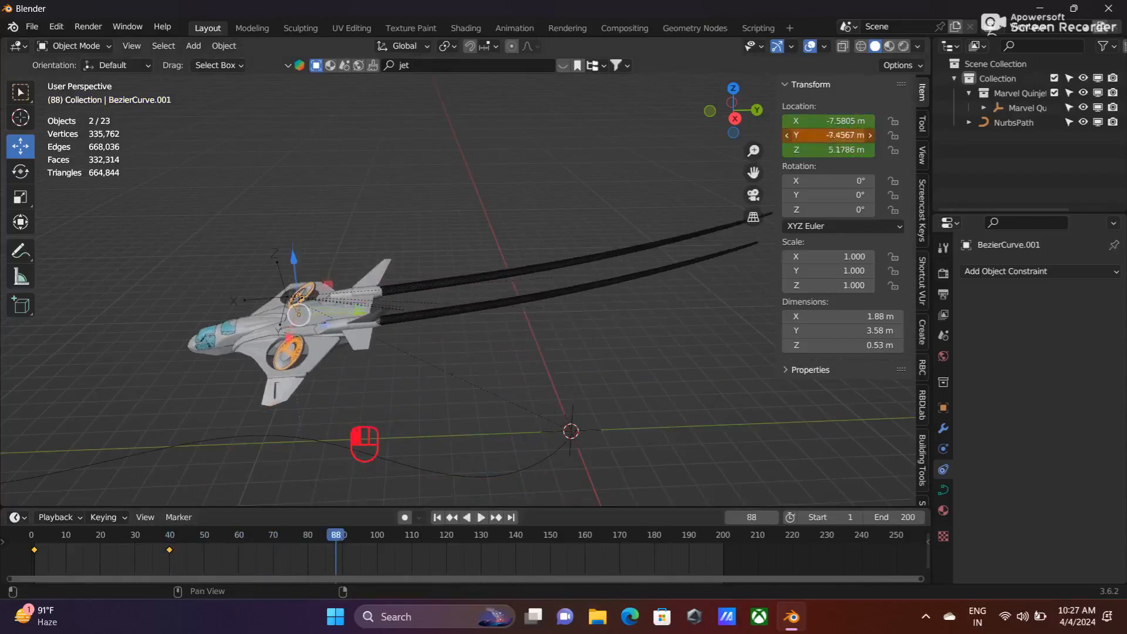
{"action": "left_click_drag", "start_coordinate": [811, 138], "coordinate": [811, 138]}
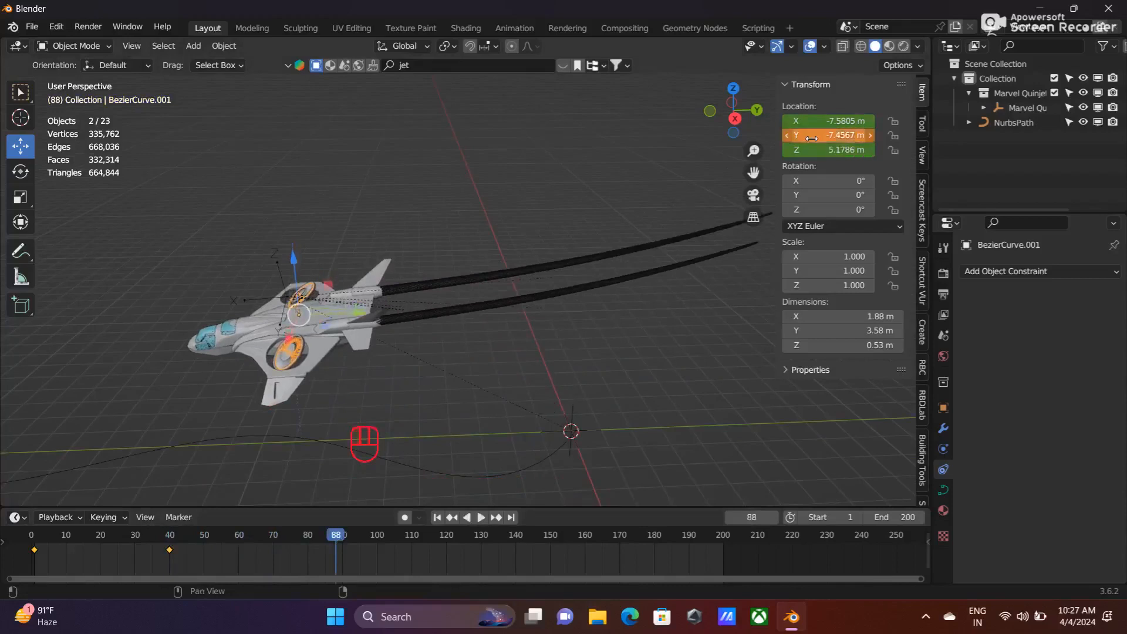
{"action": "left_click", "coordinate": [870, 121]}
{"action": "left_click", "coordinate": [870, 150]}
{"action": "key", "text": "i"}
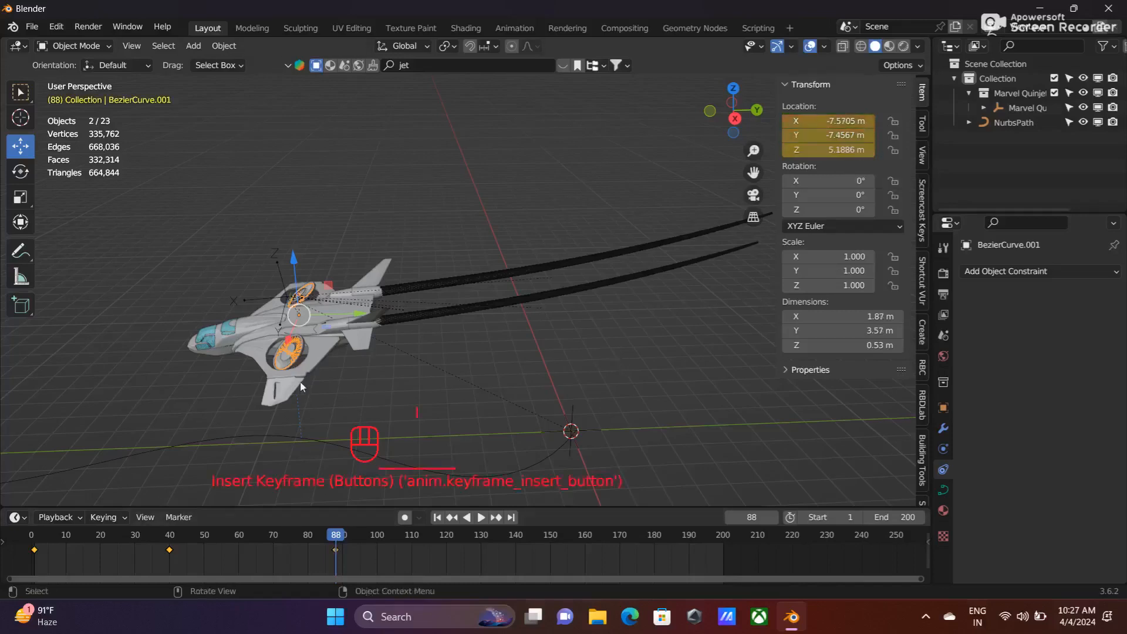
{"action": "key", "text": "i"}
{"action": "left_click", "coordinate": [235, 337]}
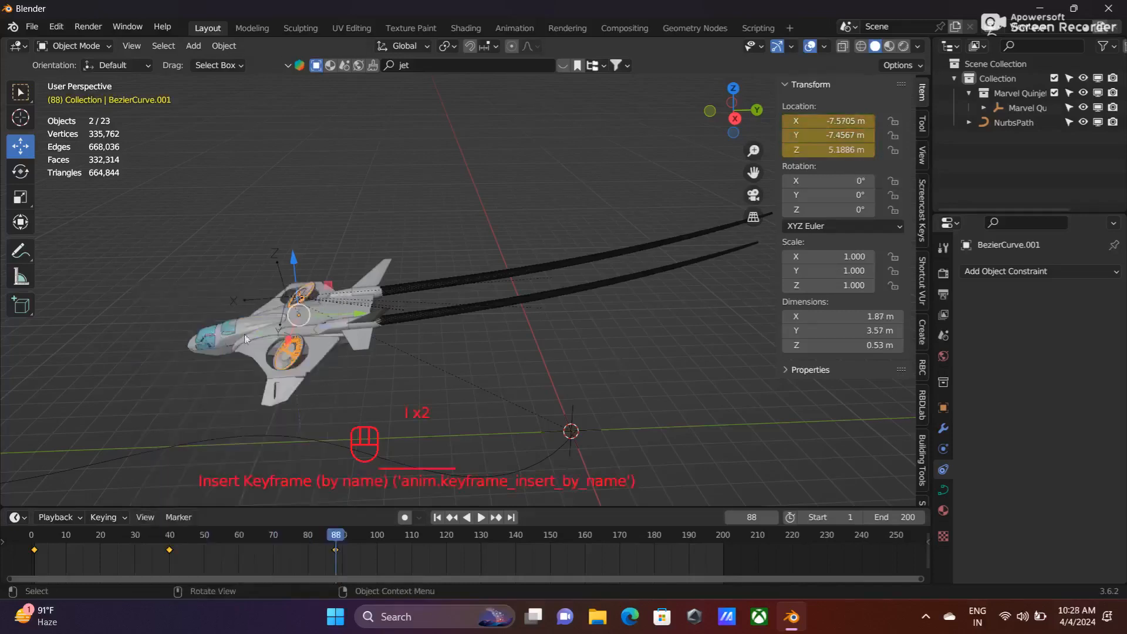
At frame 119, set the fan curve's location to X -7.5605 m, Y -4.6267 m, Z 5.1986 m and keyframe the location.
{"action": "left_click_drag", "start_coordinate": [336, 537], "coordinate": [444, 540]}
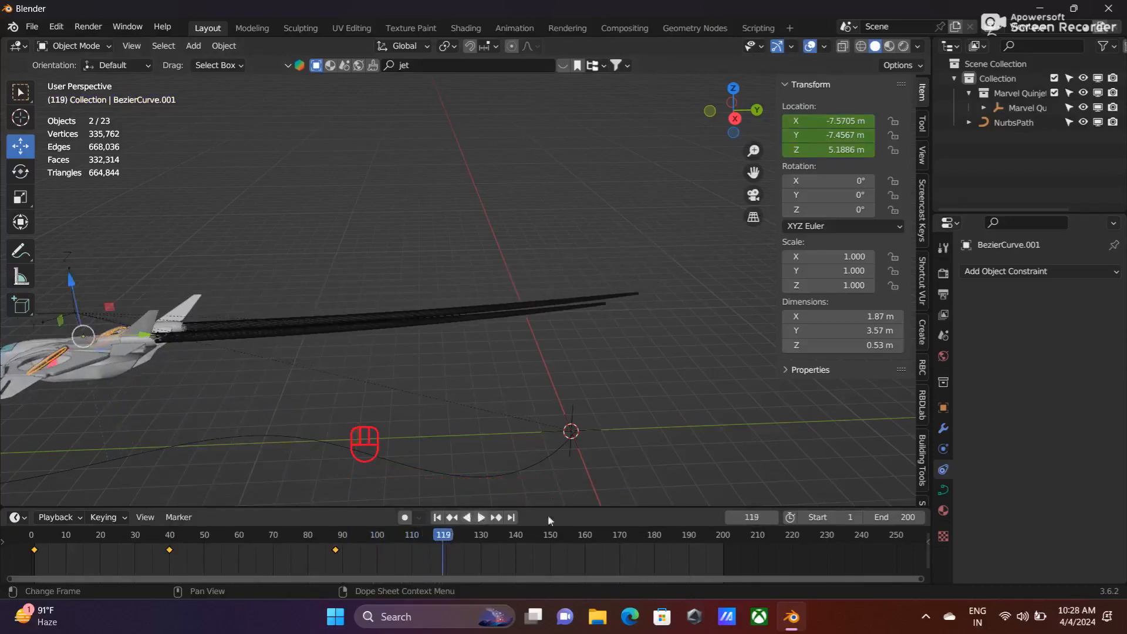
{"action": "middle_click_drag", "start_coordinate": [406, 319], "coordinate": [716, 341], "text": "shift"}
{"action": "middle_click_drag", "start_coordinate": [611, 386], "coordinate": [678, 376]}
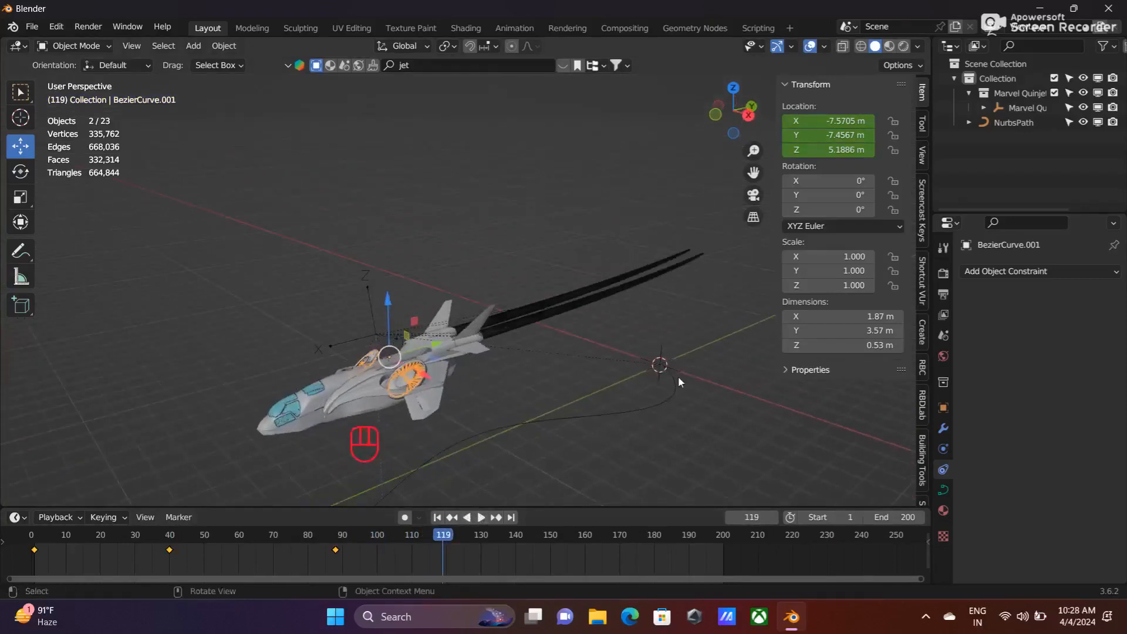
{"action": "left_click_drag", "start_coordinate": [822, 139], "coordinate": [857, 139]}
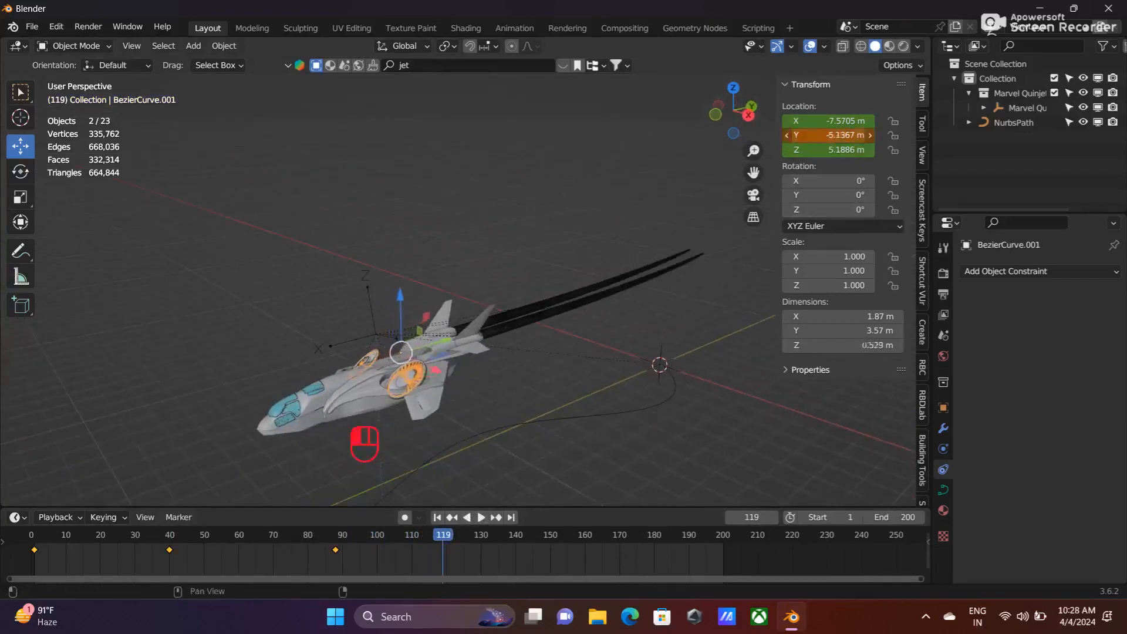
{"action": "left_click", "coordinate": [869, 121]}
{"action": "left_click", "coordinate": [870, 150]}
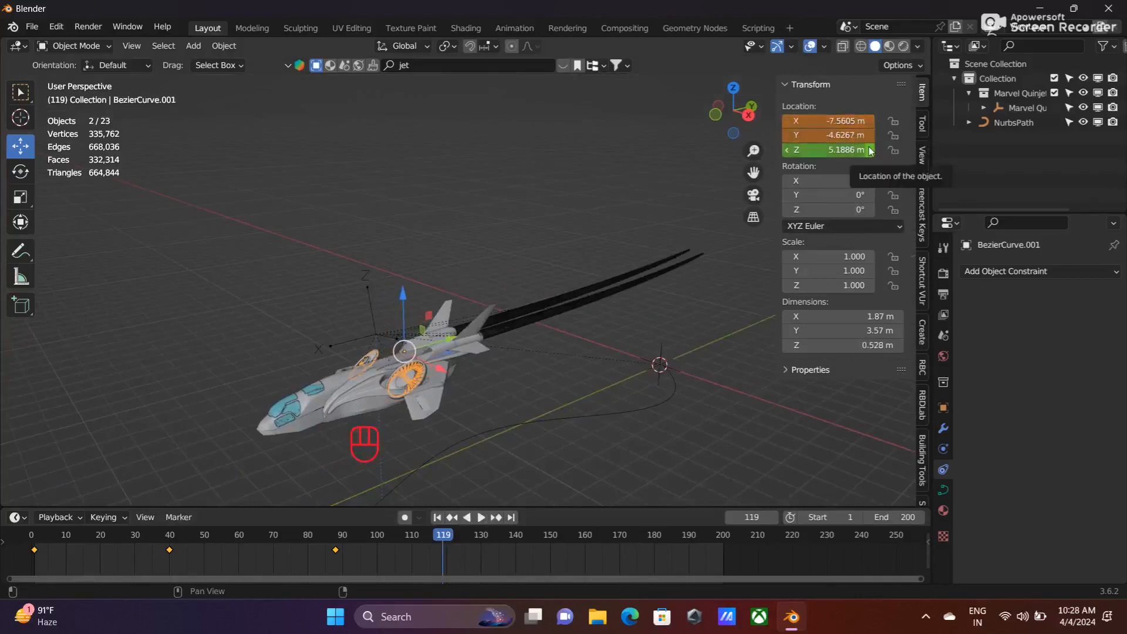
{"action": "key", "text": "i"}
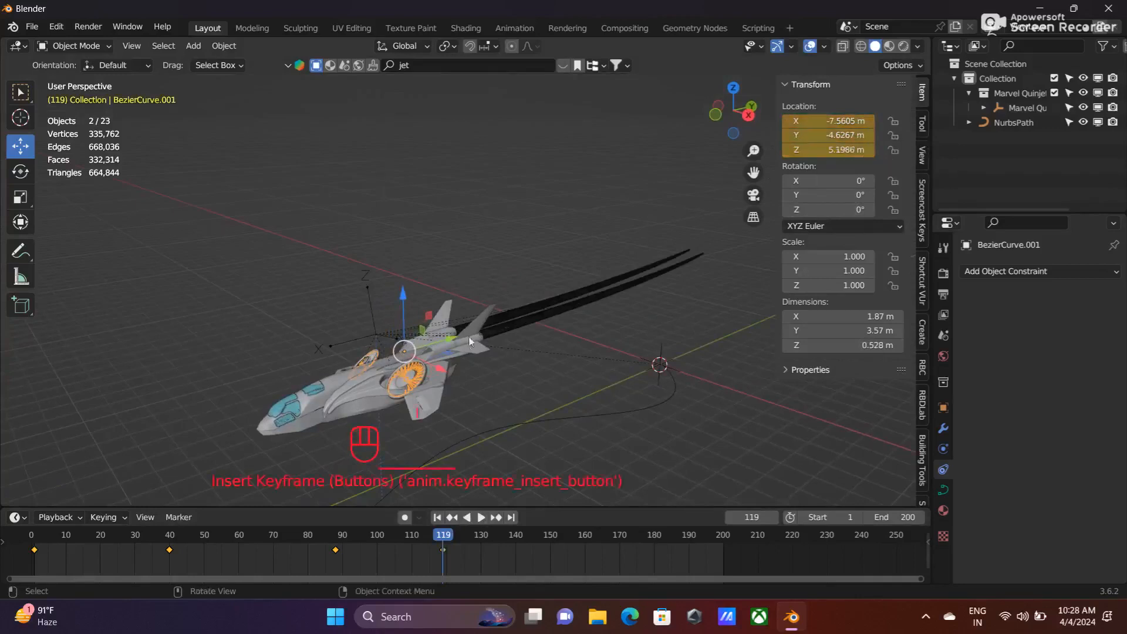
{"action": "key", "text": "i"}
{"action": "left_click", "coordinate": [424, 332]}
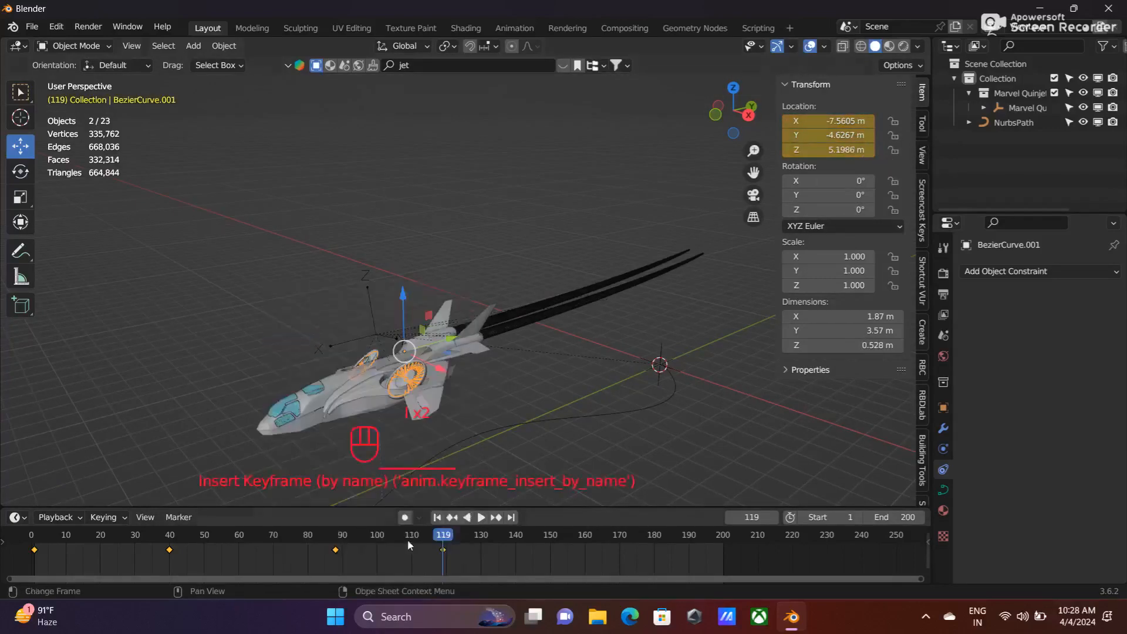
At frame 140, set the fan curve's location to X -7.5505 m, Y -0.55669 m, Z 5.2086 m and keyframe the location.
{"action": "left_click", "coordinate": [447, 536]}
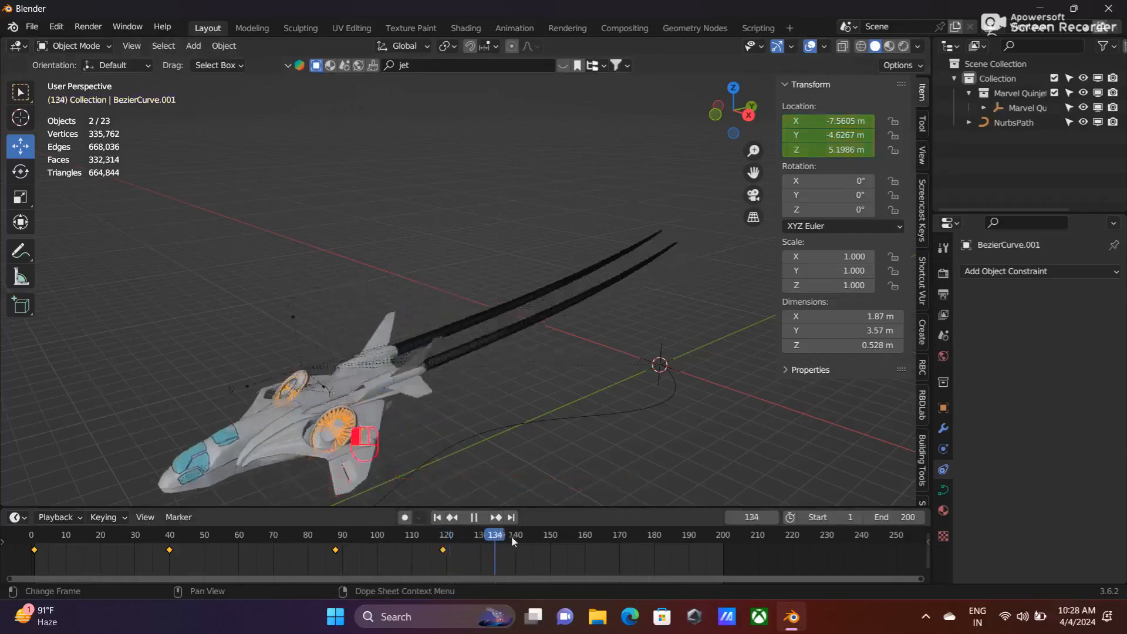
{"action": "key", "text": "space"}
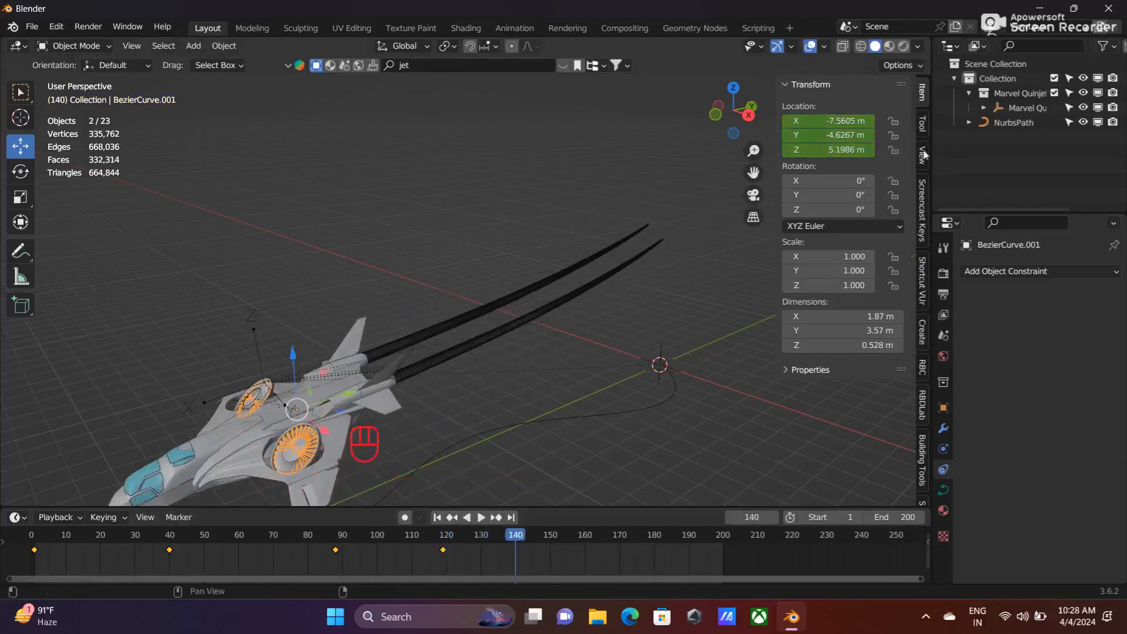
{"action": "left_click_drag", "start_coordinate": [845, 135], "coordinate": [888, 128]}
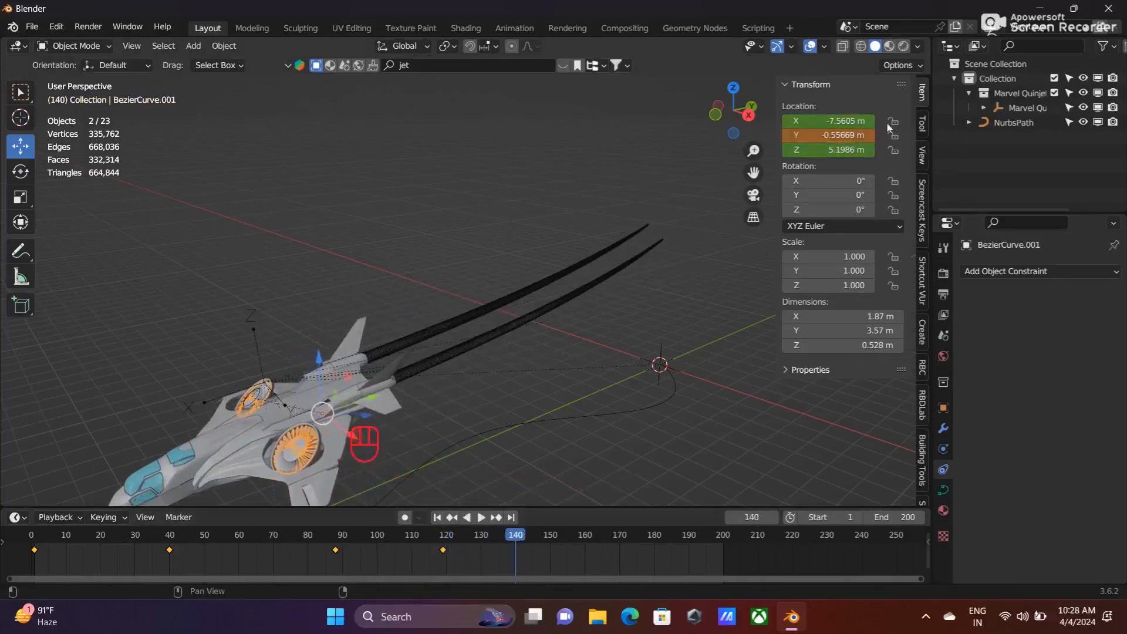
{"action": "left_click", "coordinate": [871, 124]}
{"action": "left_click", "coordinate": [870, 150]}
{"action": "key", "text": "i"}
{"action": "middle_click_drag", "start_coordinate": [558, 374], "coordinate": [474, 389]}
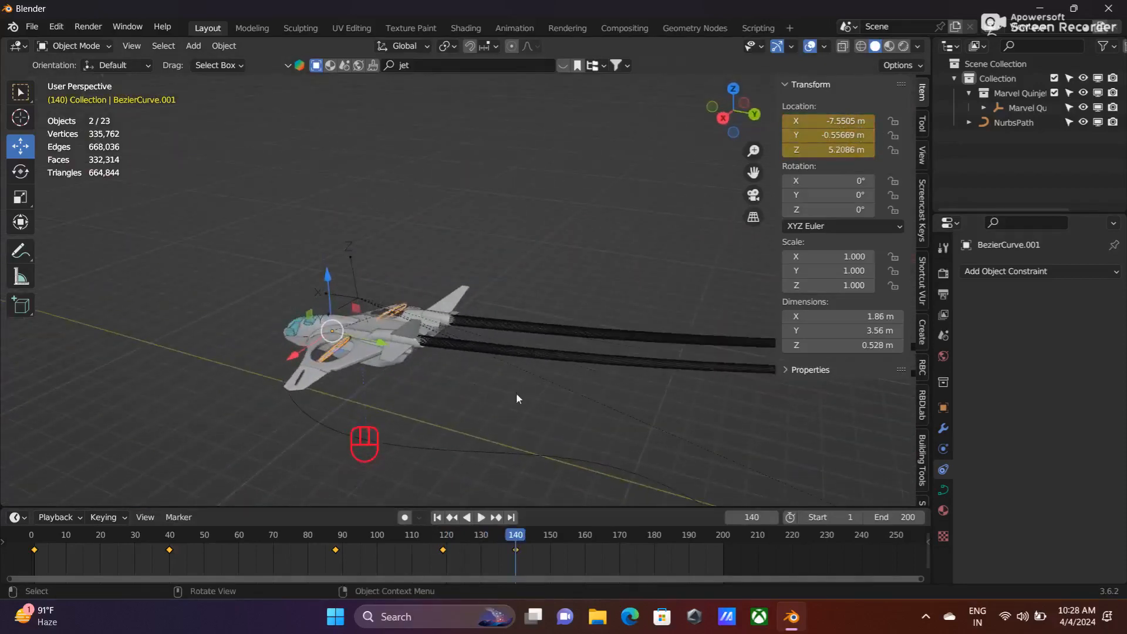
Play the animation from frame 1 to check the motion of the turbine fans, and return to the first frame.
{"action": "left_click", "coordinate": [437, 517]}
{"action": "middle_click_drag", "start_coordinate": [581, 375], "coordinate": [343, 365]}
{"action": "scroll", "coordinate": [414, 361], "scroll_direction": "up", "scroll_amount": 1}
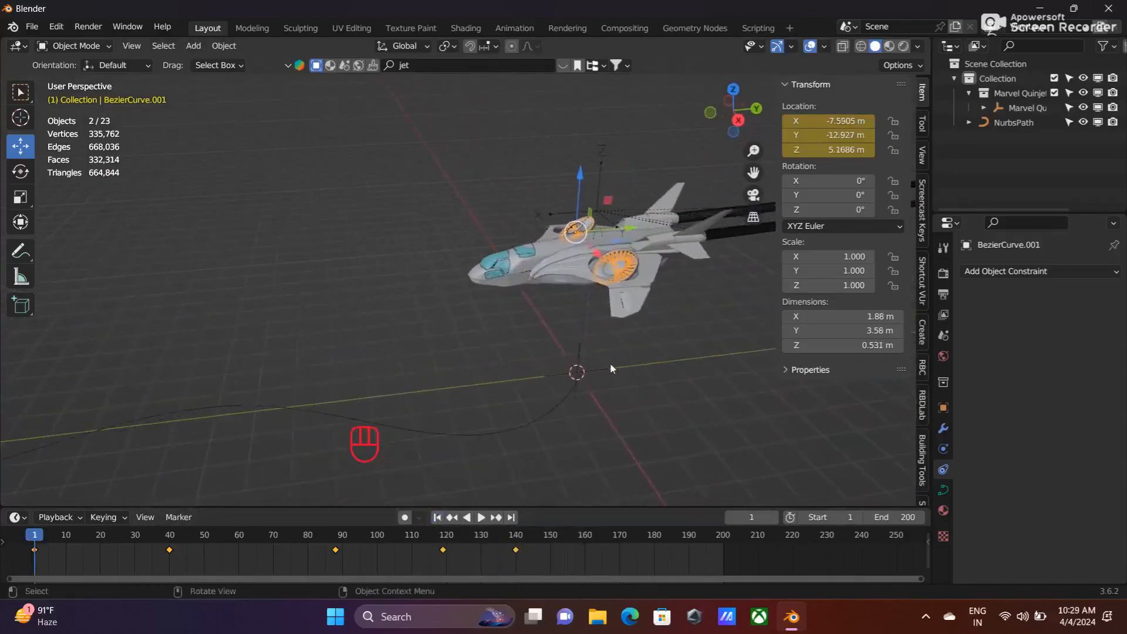
{"action": "key", "text": "space"}
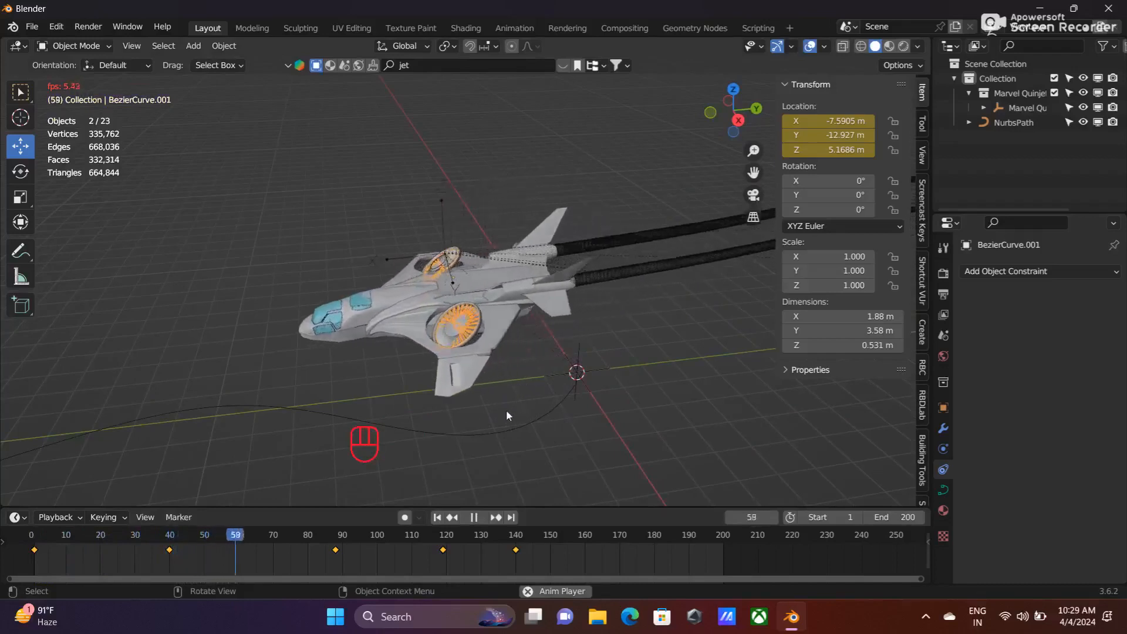
{"action": "key", "text": "space"}
{"action": "left_click", "coordinate": [436, 520]}
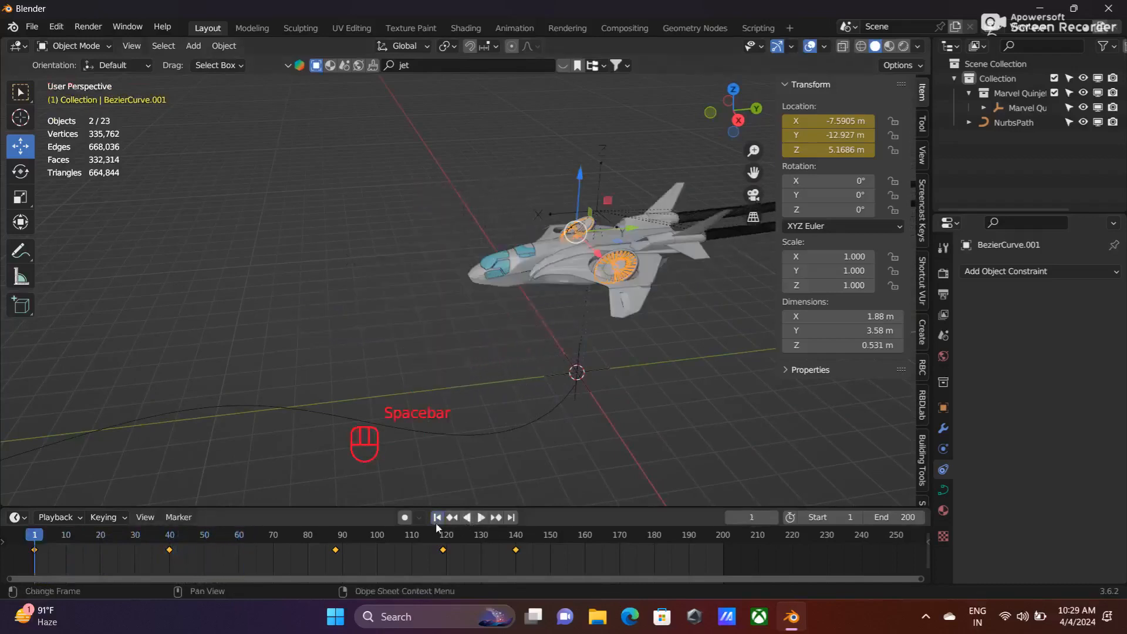
Select the jet's wing-tip flaps and keyframe their location and scale at frame 1.
{"action": "middle_click_drag", "start_coordinate": [680, 351], "coordinate": [539, 337]}
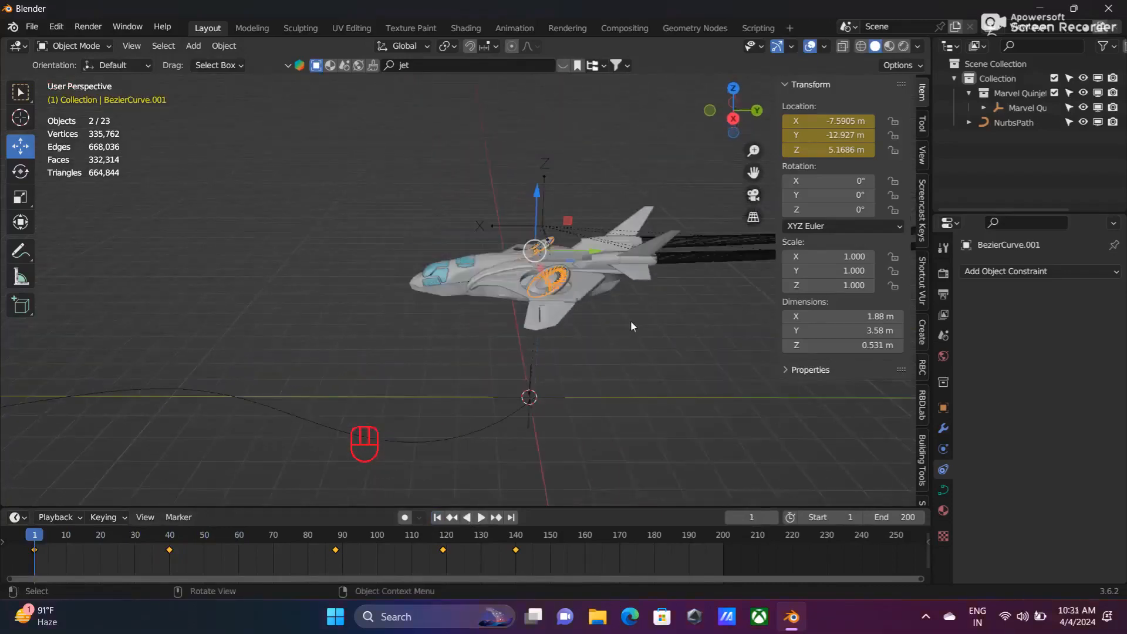
{"action": "left_click", "coordinate": [556, 321]}
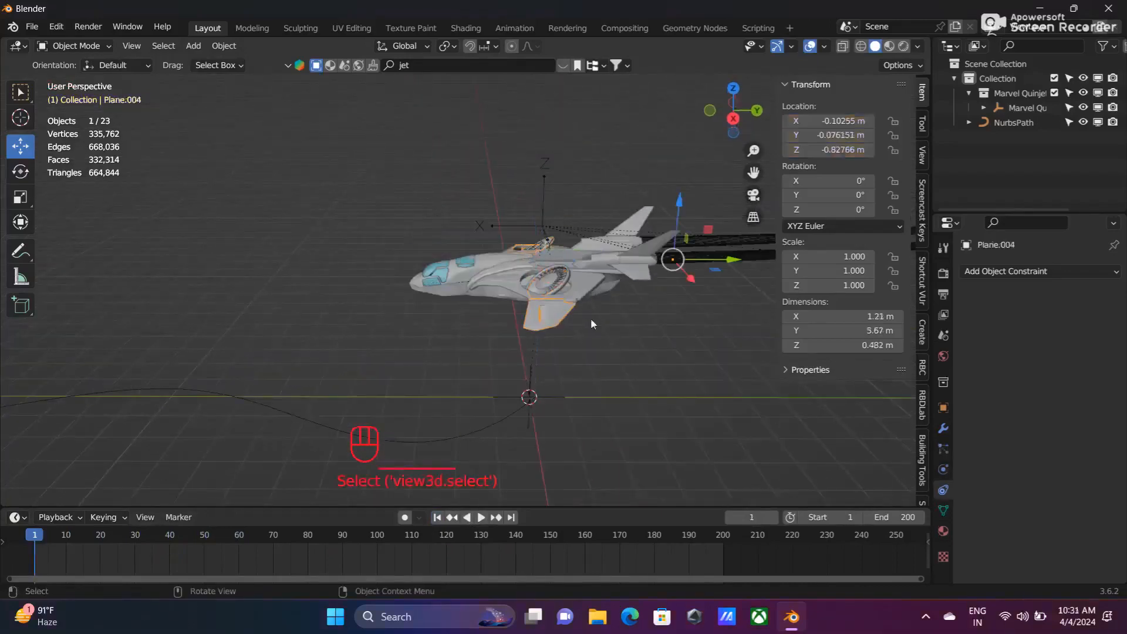
{"action": "key", "text": "i"}
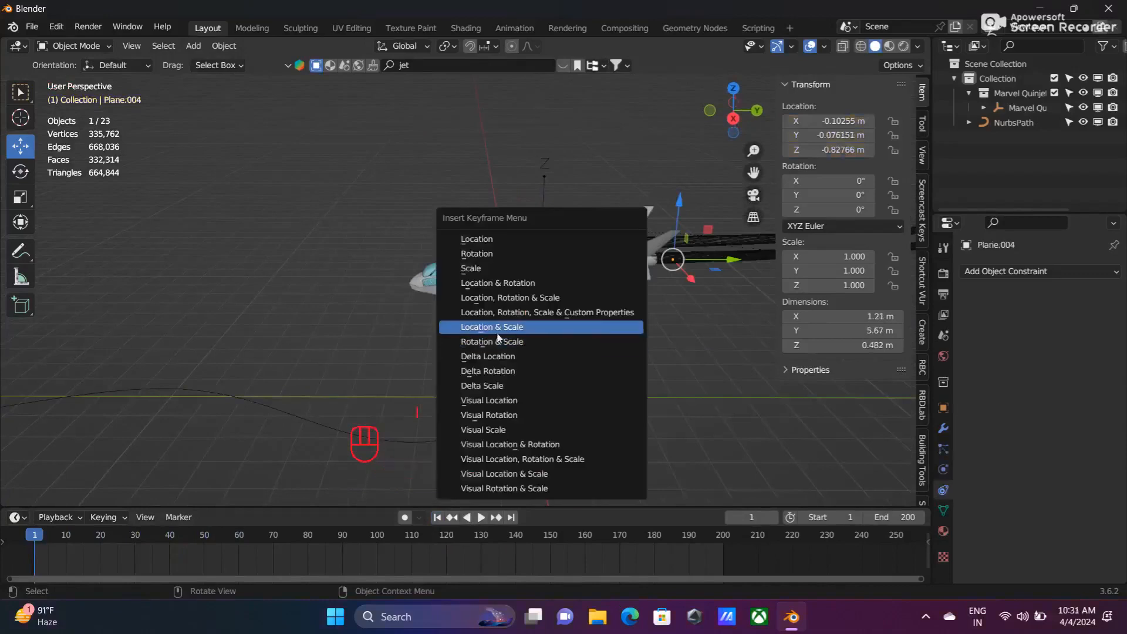
{"action": "left_click", "coordinate": [486, 327]}
At frame 39, set the wing-tip flaps' location to X -0.092554 m, Y -0.066151 m, Z -2.3277 m and scale to 1.010, 1.030, 0.230.
{"action": "middle_click_drag", "start_coordinate": [565, 350], "coordinate": [708, 341]}
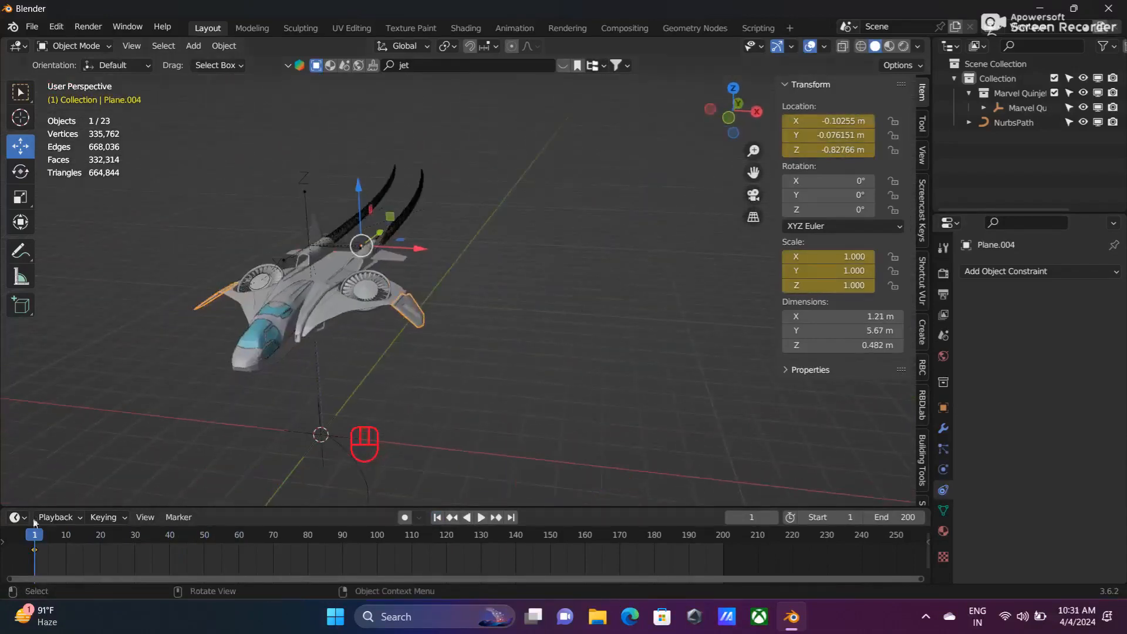
{"action": "key", "text": "space"}
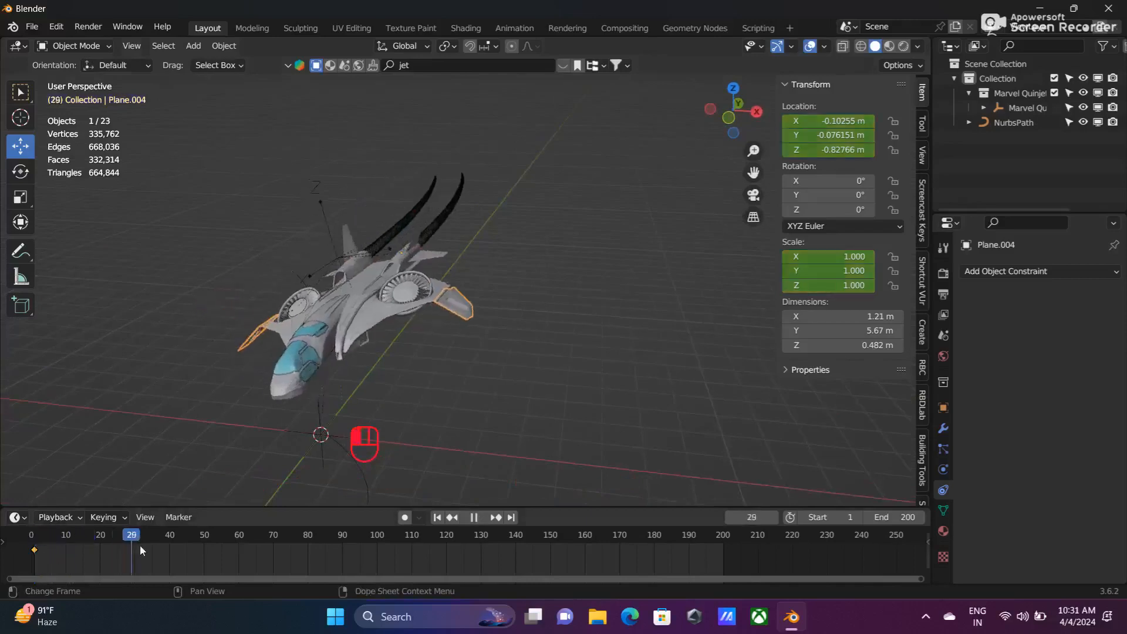
{"action": "key", "text": "space"}
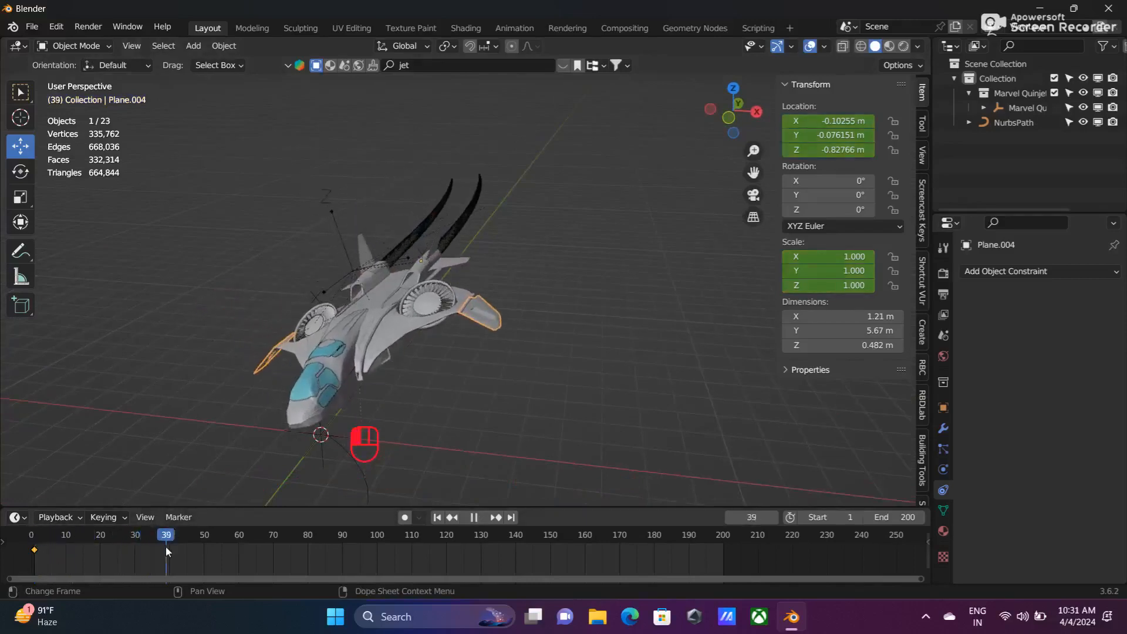
{"action": "left_click", "coordinate": [827, 285]}
{"action": "left_click_drag", "start_coordinate": [828, 285], "coordinate": [753, 285]}
{"action": "middle_click_drag", "start_coordinate": [545, 296], "coordinate": [576, 283]}
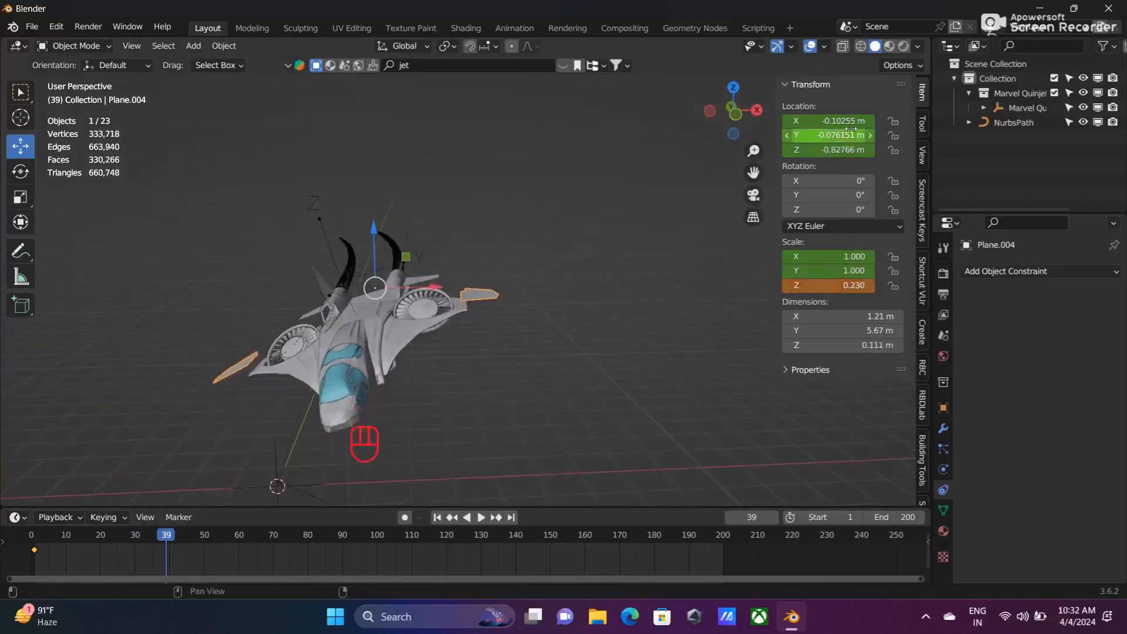
{"action": "left_click_drag", "start_coordinate": [850, 149], "coordinate": [810, 149]}
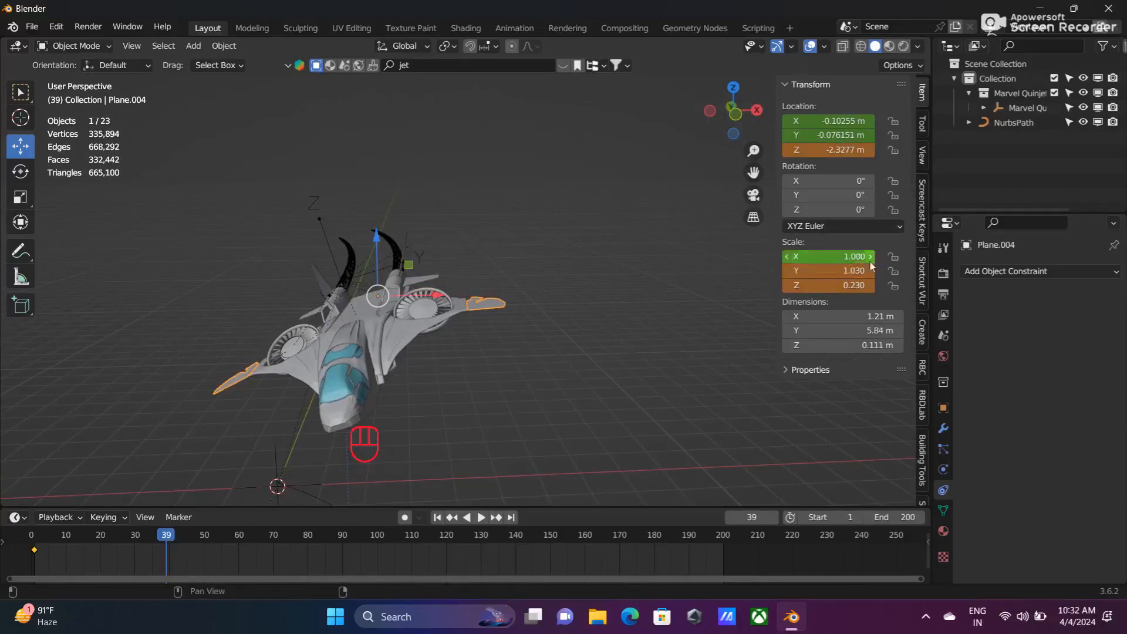
{"action": "left_click", "coordinate": [870, 136]}
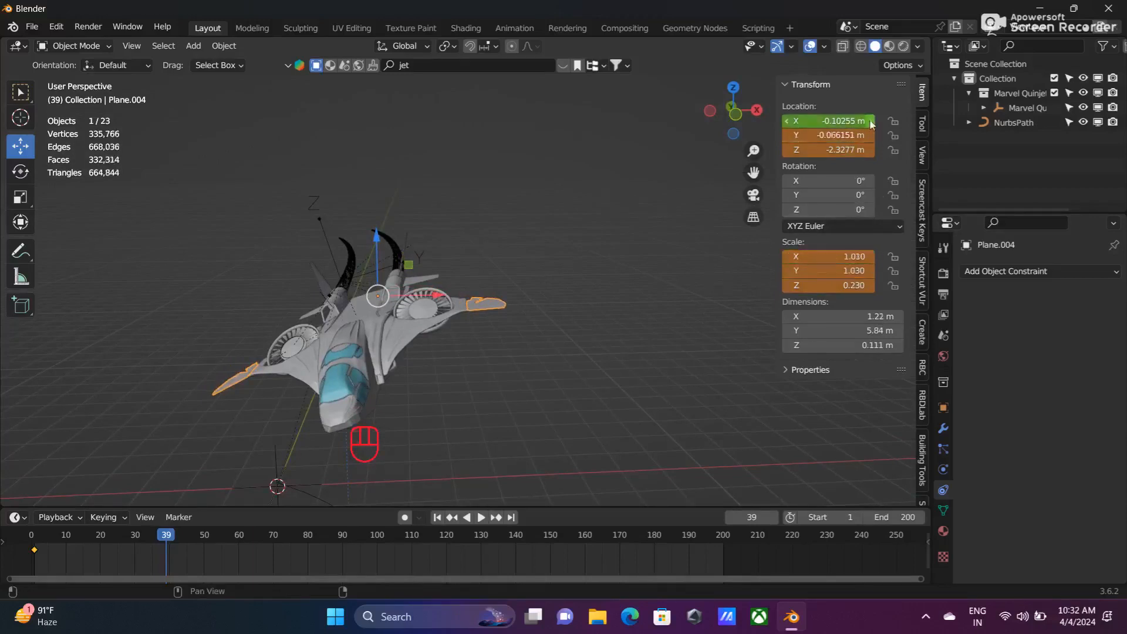
{"action": "left_click", "coordinate": [870, 122]}
Keyframe the wing-tip flaps' location and scale at frame 39.
{"action": "key", "text": "i"}
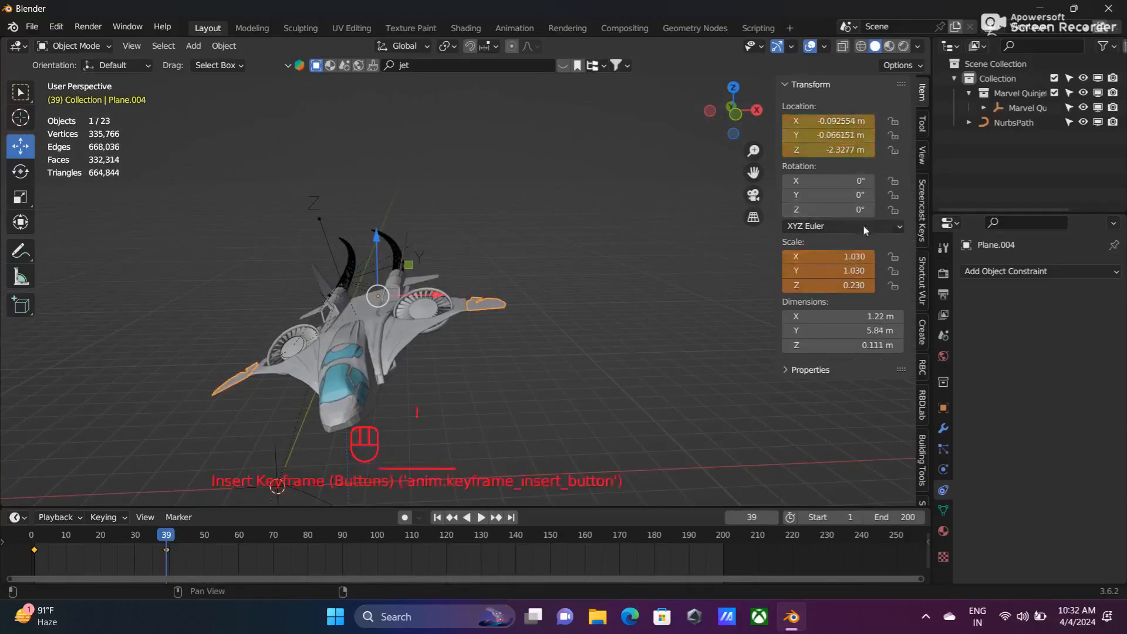
{"action": "key", "text": "i"}
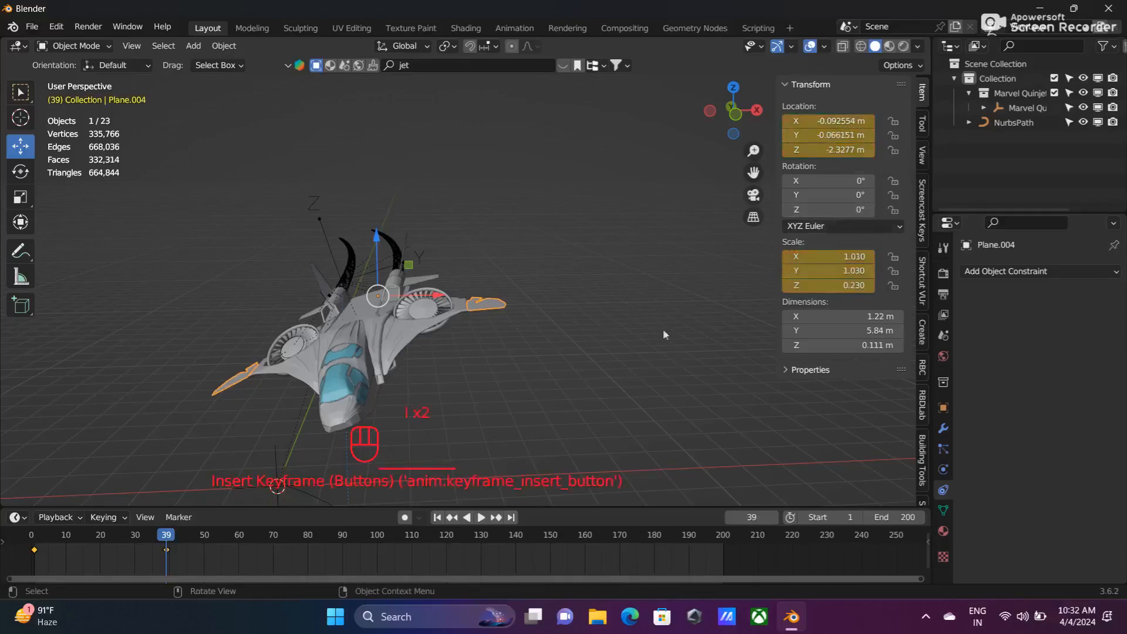
{"action": "middle_click_drag", "start_coordinate": [439, 354], "coordinate": [459, 375]}
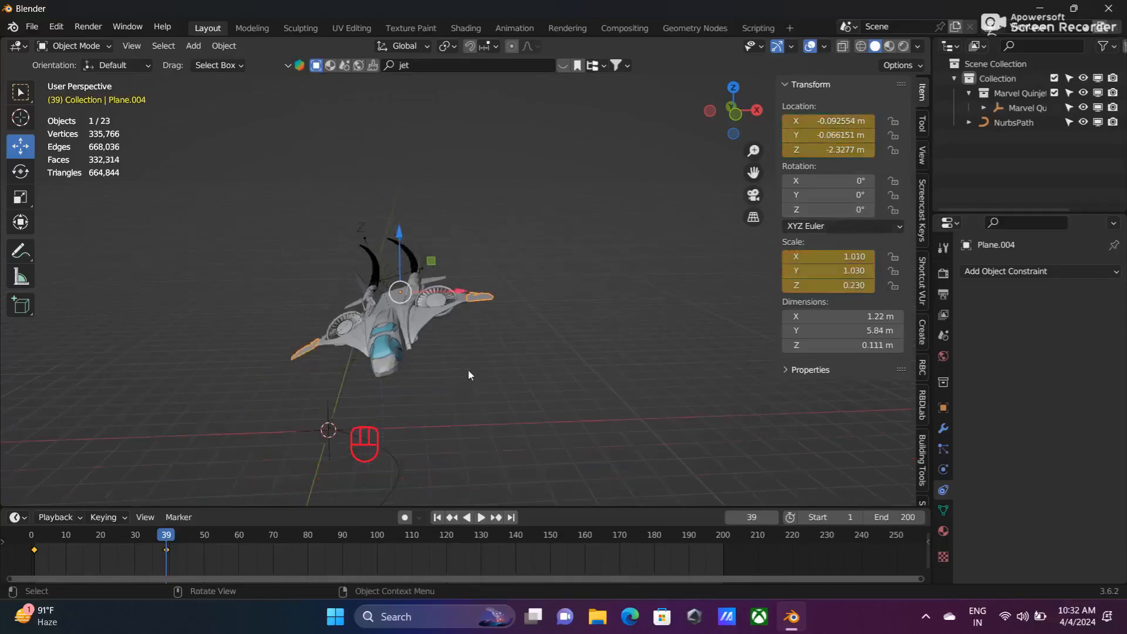
{"action": "key", "text": "i"}
{"action": "left_click", "coordinate": [402, 346]}
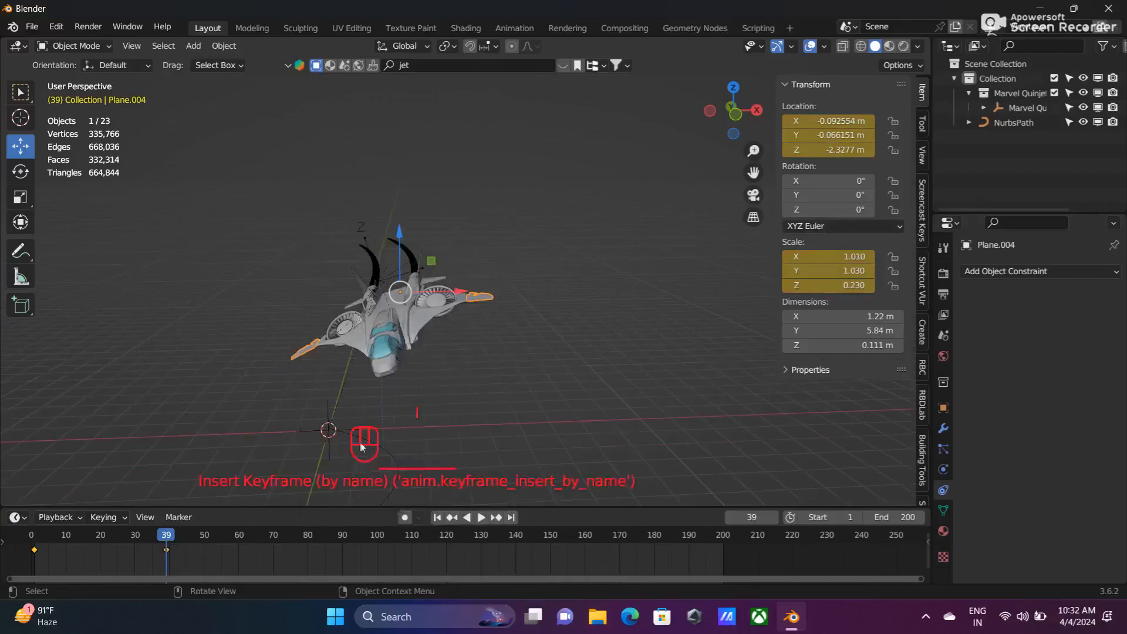
At frame 59, set the wing-tip flaps' Z scale to -0.450 and Z location to -3.5677 m.
{"action": "left_click_drag", "start_coordinate": [166, 538], "coordinate": [235, 540]}
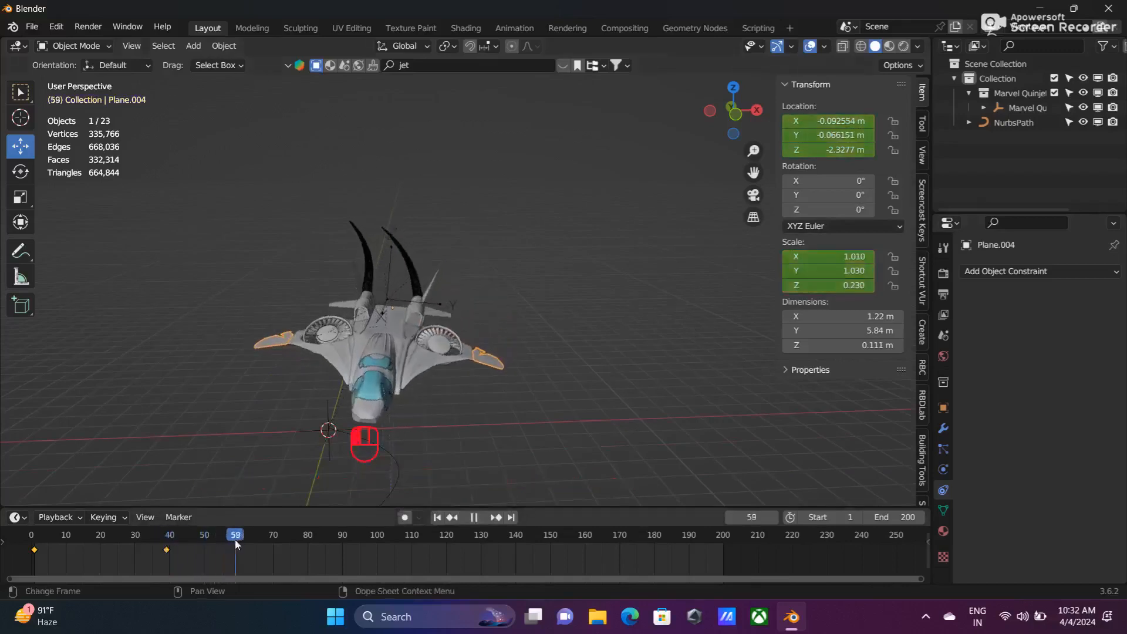
{"action": "left_click_drag", "start_coordinate": [235, 540], "coordinate": [235, 540]}
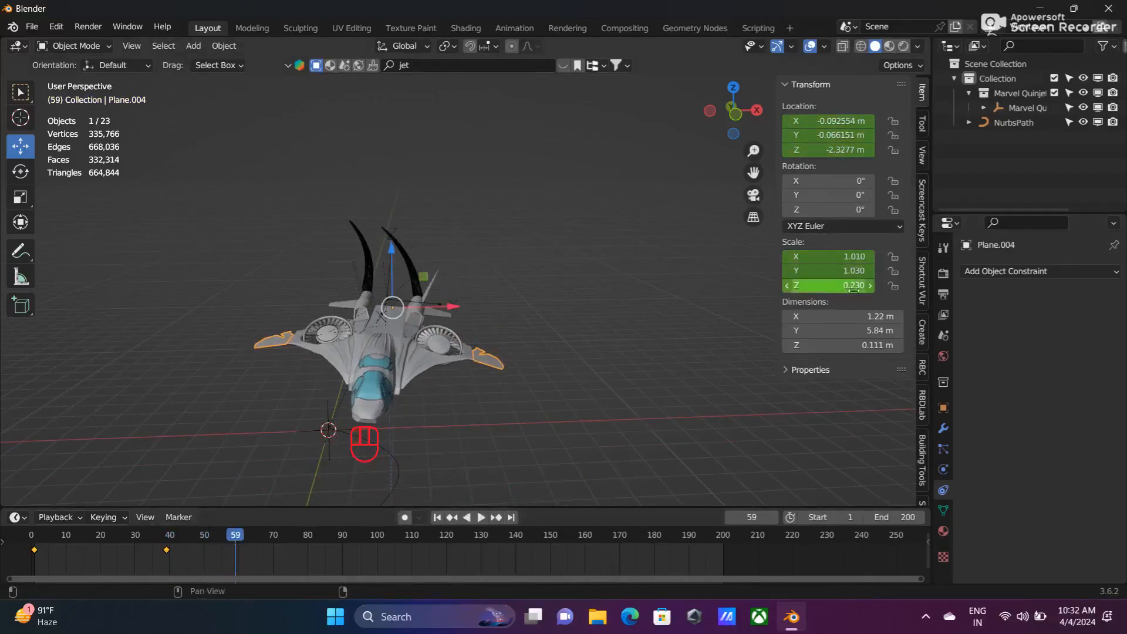
{"action": "left_click_drag", "start_coordinate": [831, 289], "coordinate": [783, 289]}
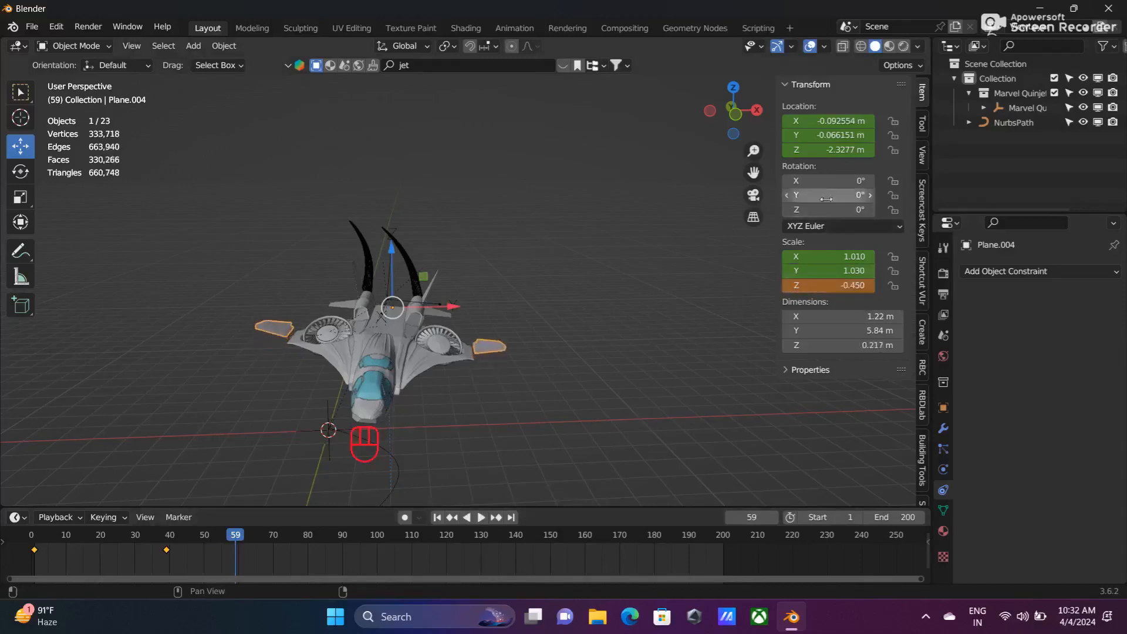
{"action": "left_click_drag", "start_coordinate": [830, 154], "coordinate": [804, 156]}
Set the wing-tip flaps' scale to X 1.000, Y 1.020 and their location to X -0.082554 m, Y -0.056151 m.
{"action": "middle_click_drag", "start_coordinate": [531, 378], "coordinate": [562, 382]}
{"action": "left_click_drag", "start_coordinate": [829, 271], "coordinate": [836, 271]}
{"action": "left_click", "coordinate": [786, 271]}
{"action": "left_click", "coordinate": [786, 271]}
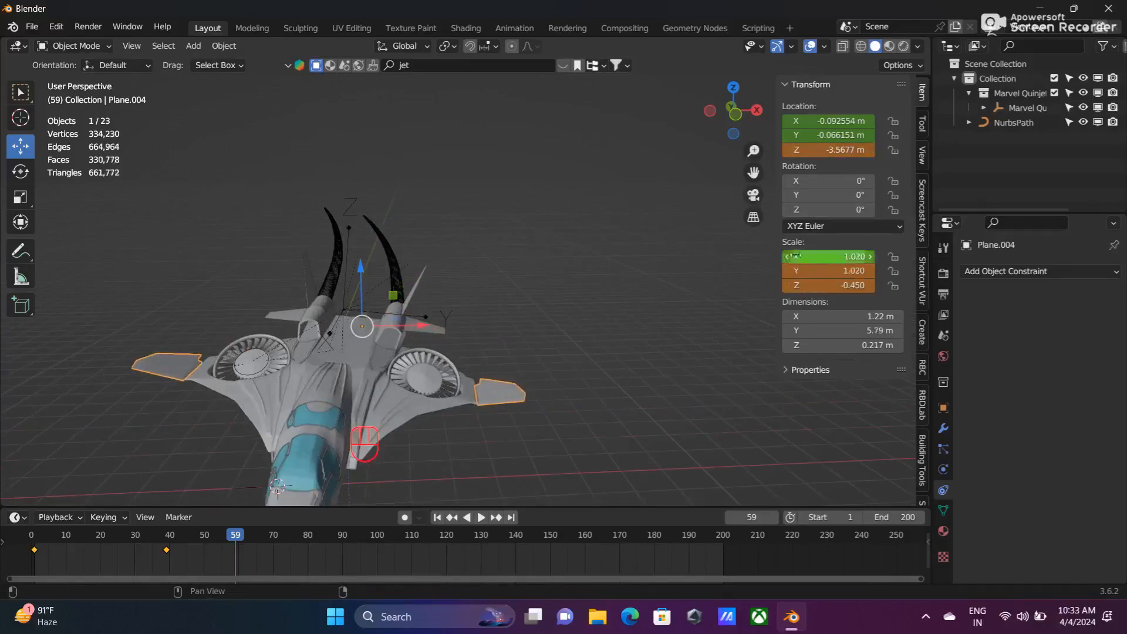
{"action": "left_click", "coordinate": [869, 135]}
{"action": "left_click", "coordinate": [870, 121]}
{"action": "left_click", "coordinate": [871, 257]}
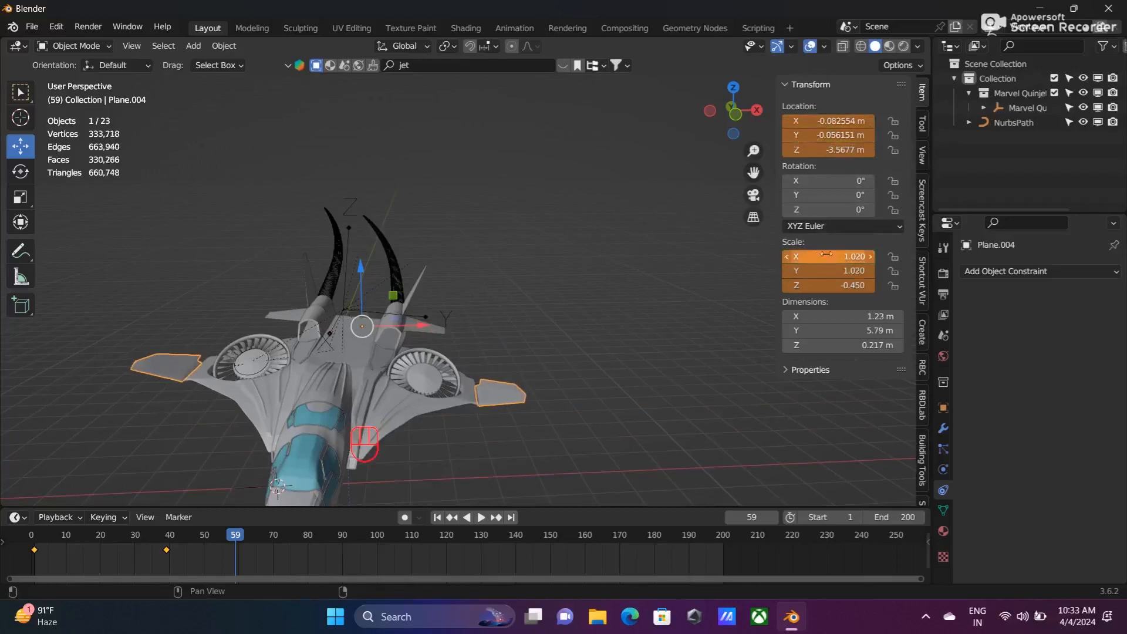
{"action": "left_click", "coordinate": [785, 257]}
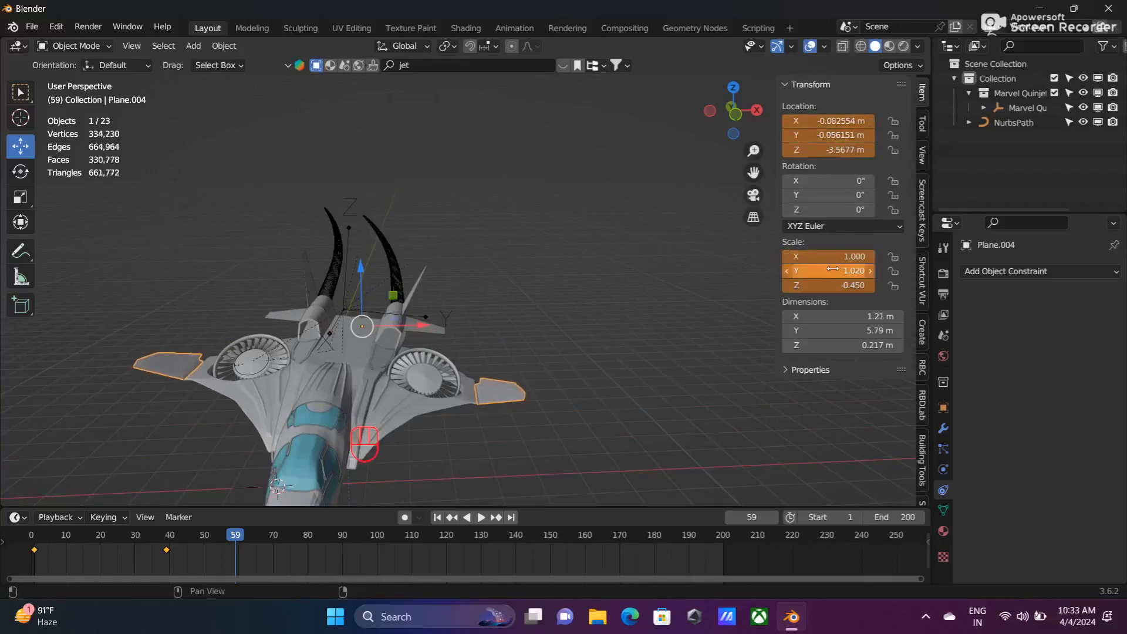
Keyframe the wing-tip flaps' location and scale at frame 59.
{"action": "key", "text": "i"}
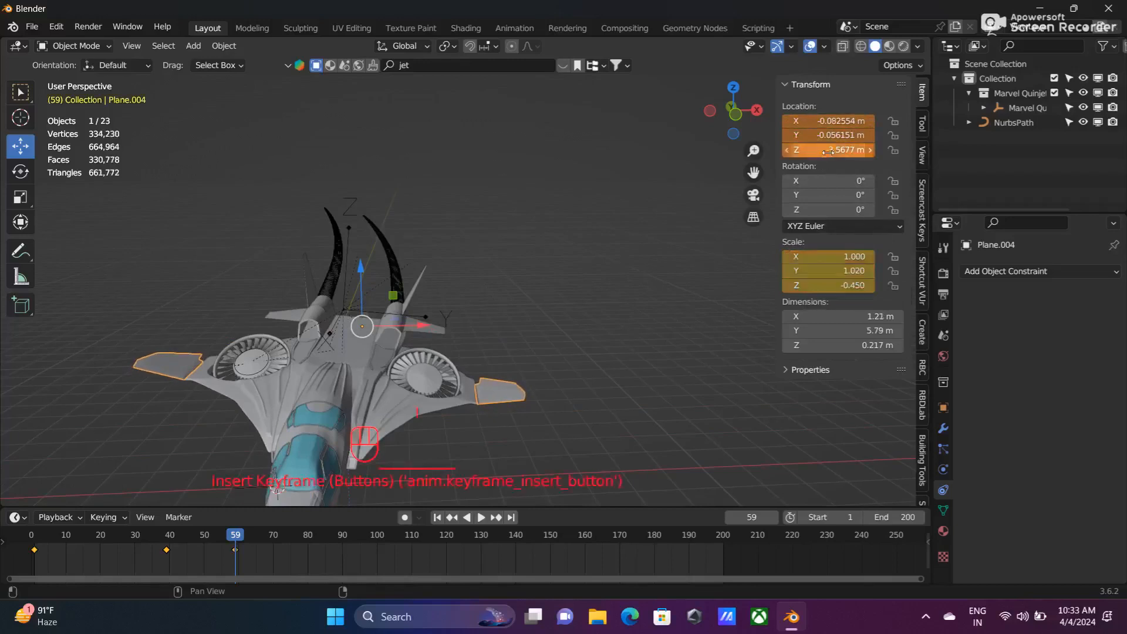
{"action": "key", "text": "i"}
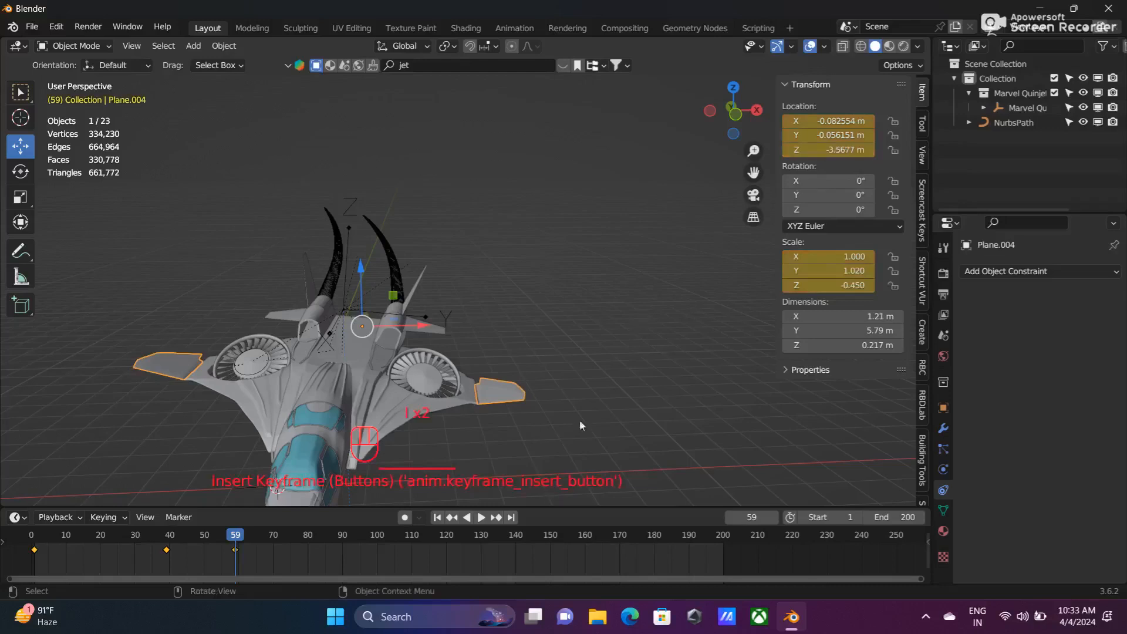
{"action": "middle_click_drag", "start_coordinate": [428, 431], "coordinate": [586, 385]}
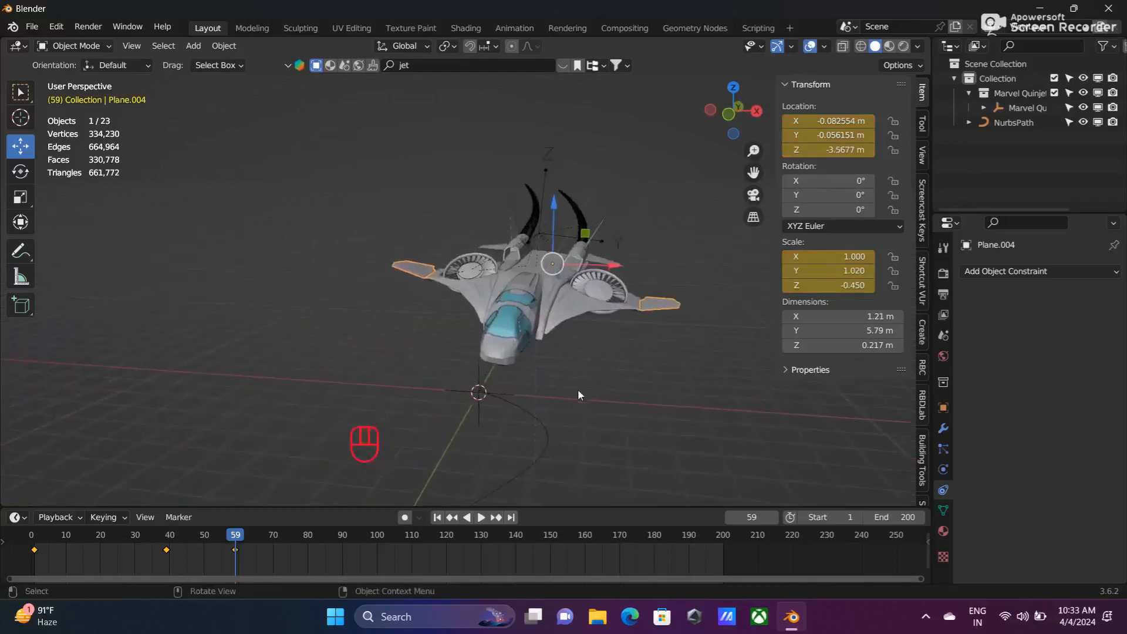
{"action": "key", "text": "i"}
{"action": "left_click", "coordinate": [504, 364]}
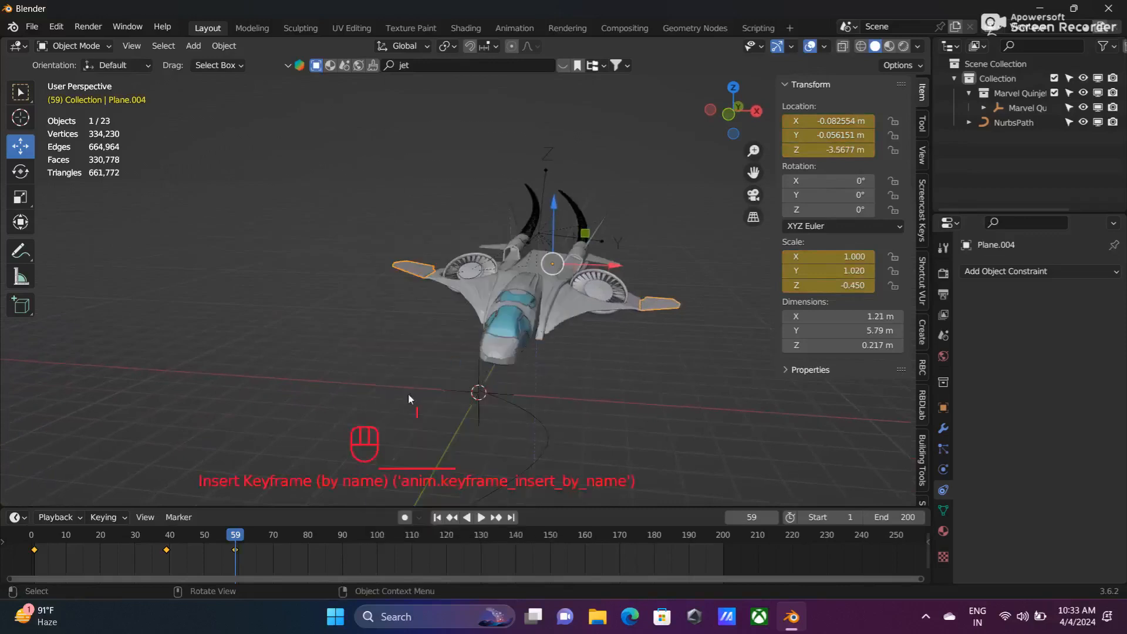
At frame 88, set the wing-tip flaps' location to X -0.072554 m, Y -0.046151 m, Z -3.9077 m and scale to 1.010, 1.030, -0.640.
{"action": "left_click_drag", "start_coordinate": [237, 538], "coordinate": [336, 538]}
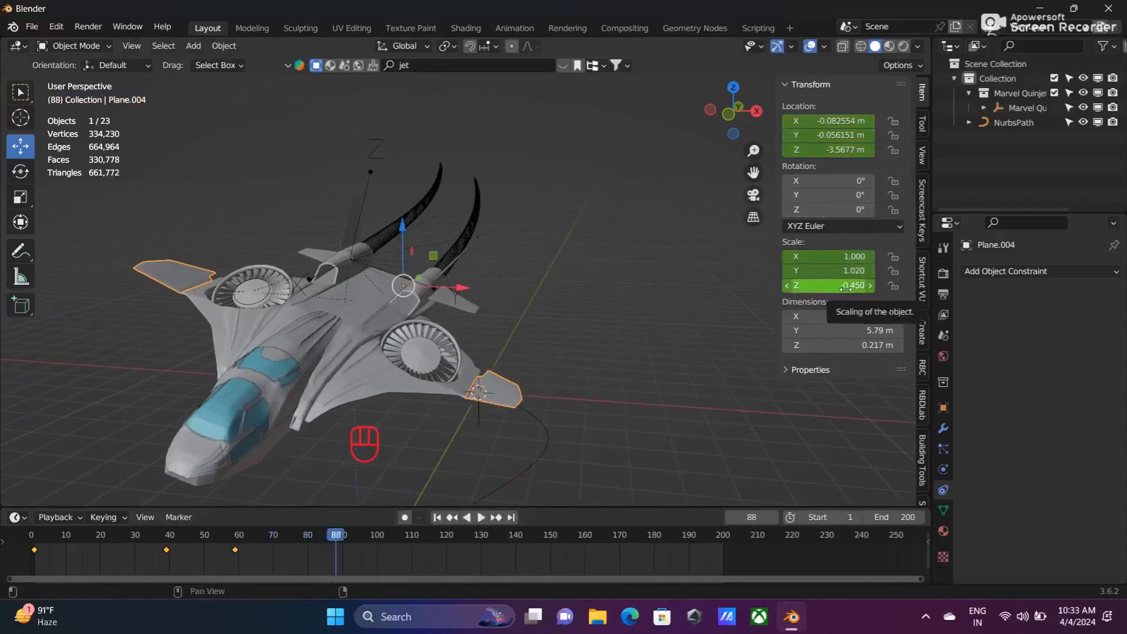
{"action": "left_click_drag", "start_coordinate": [845, 287], "coordinate": [819, 287]}
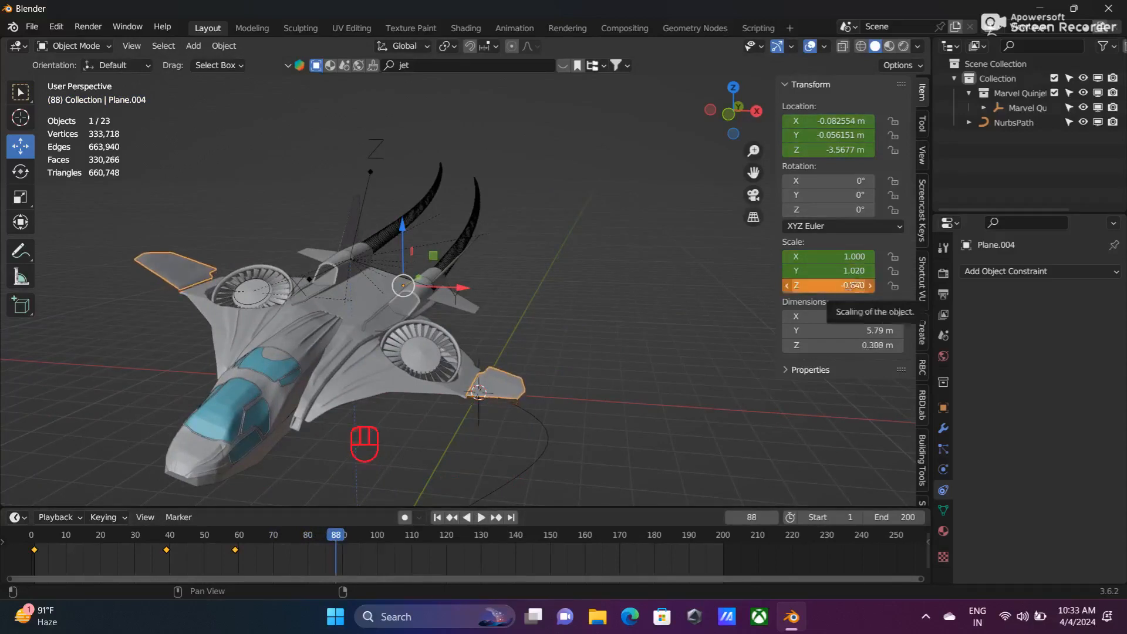
{"action": "left_click_drag", "start_coordinate": [790, 271], "coordinate": [877, 275]}
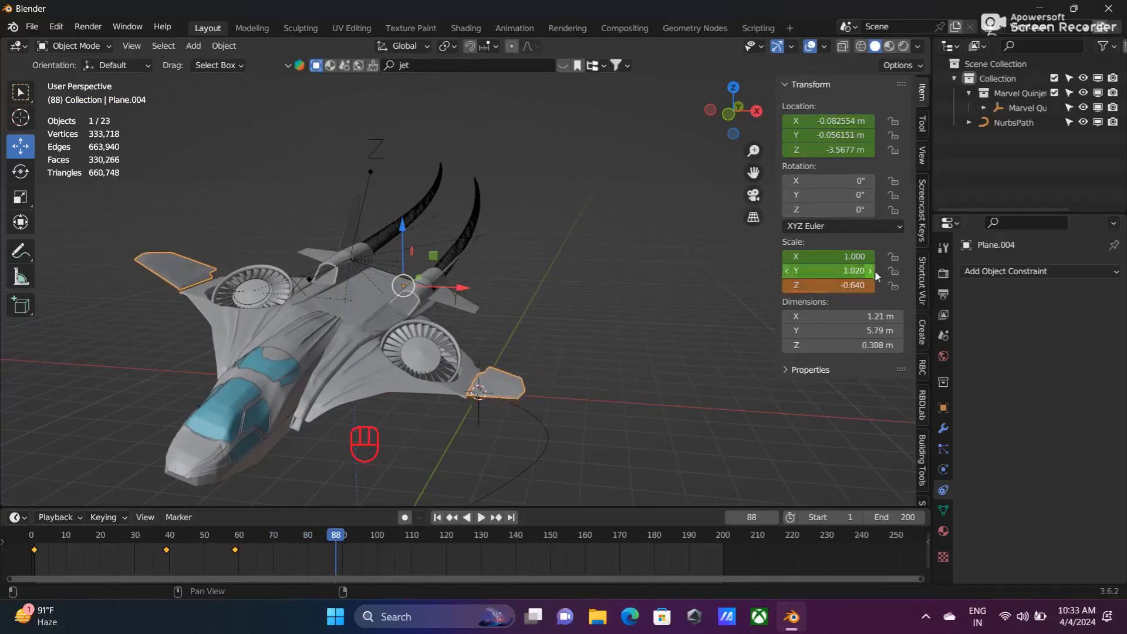
{"action": "left_click", "coordinate": [871, 150]}
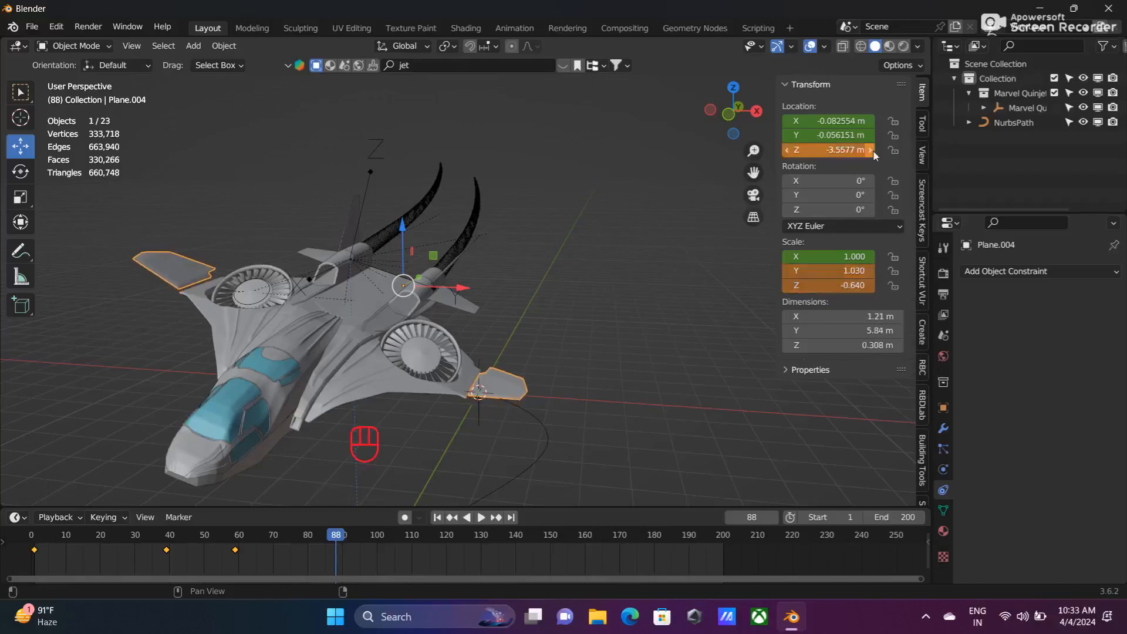
{"action": "left_click_drag", "start_coordinate": [844, 150], "coordinate": [827, 150]}
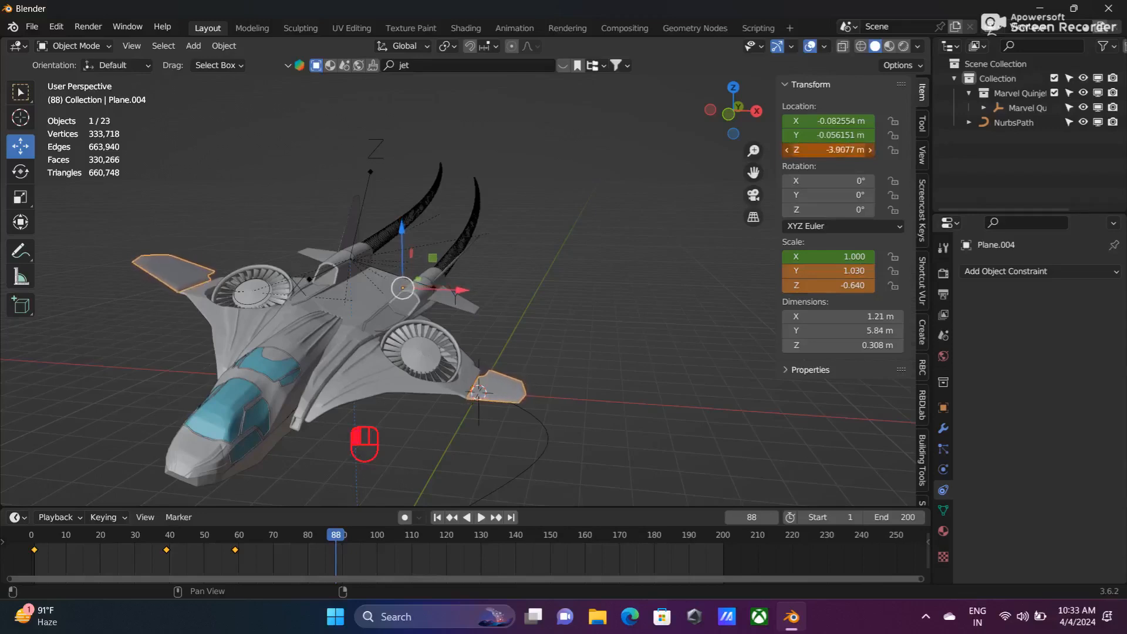
{"action": "middle_click_drag", "start_coordinate": [596, 250], "coordinate": [608, 233]}
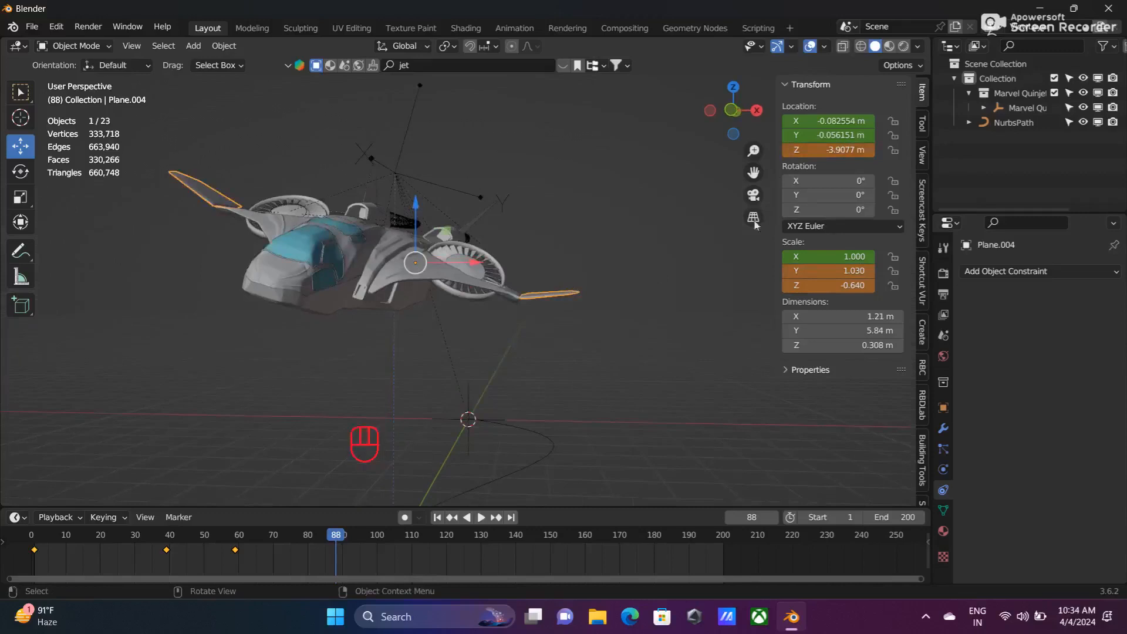
{"action": "left_click", "coordinate": [871, 134]}
{"action": "left_click", "coordinate": [871, 121]}
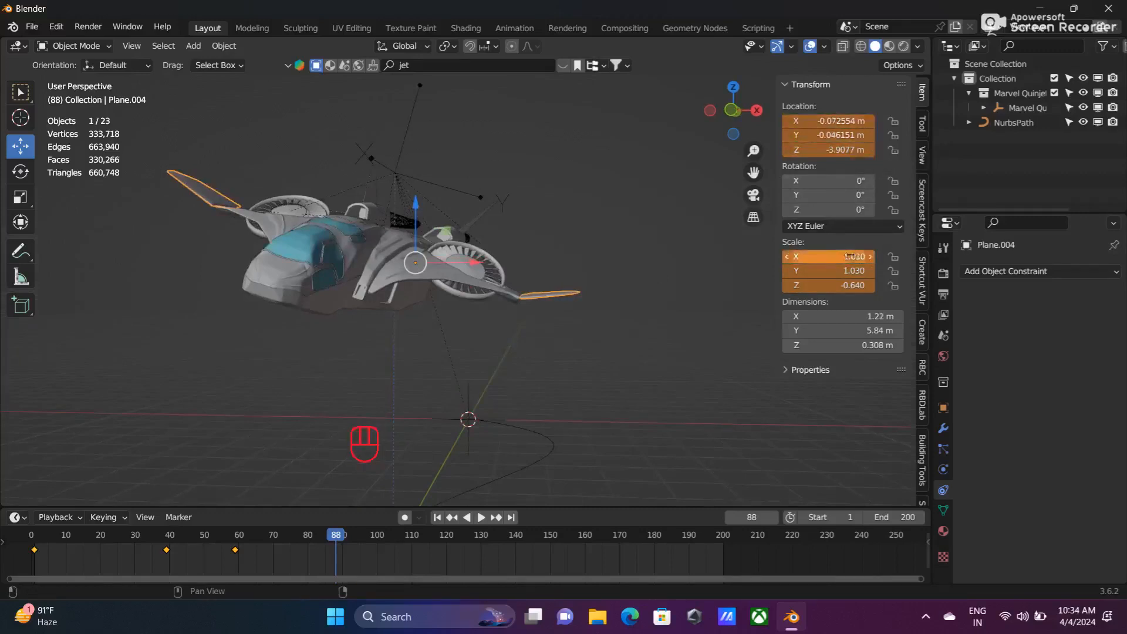
Keyframe the wing-tip flaps' location and scale at frame 88.
{"action": "key", "text": "i"}
{"action": "key", "text": "i"}
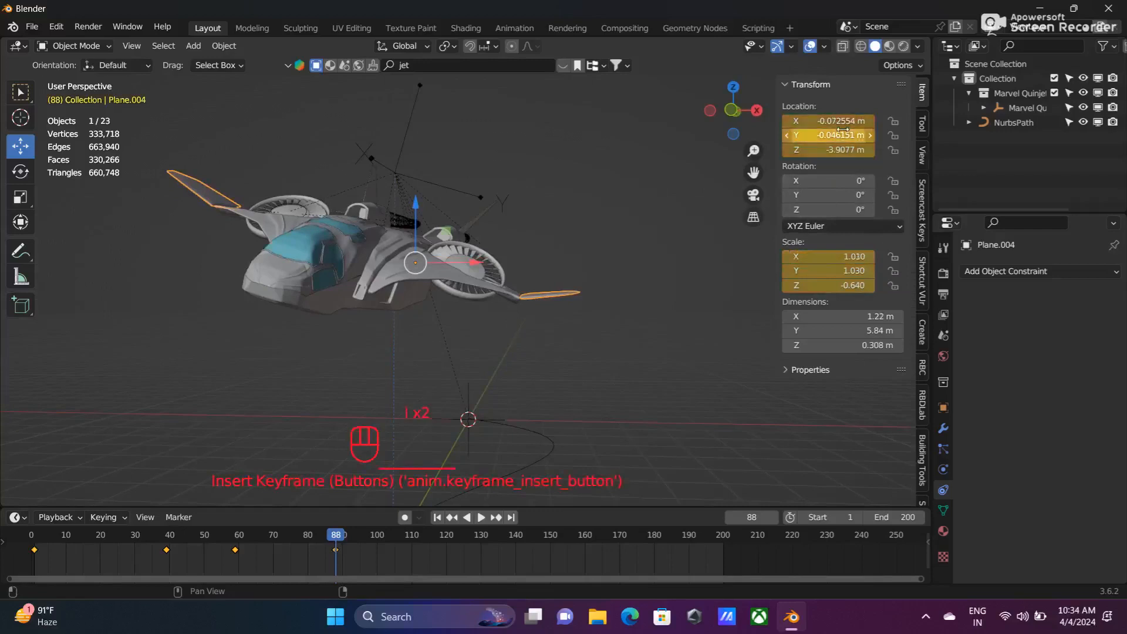
{"action": "key", "text": "i"}
{"action": "left_click", "coordinate": [388, 304]}
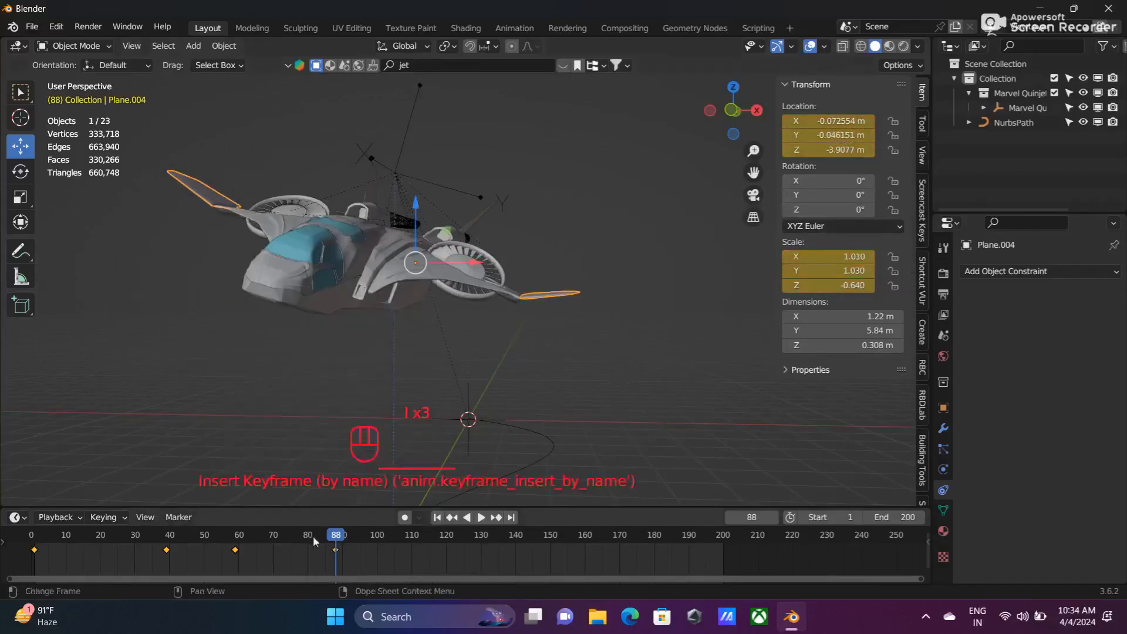
At frame 118, set the wing-tip flaps' Z scale to 0.060 and Z location to -2.5977 m.
{"action": "scroll", "coordinate": [469, 431], "scroll_direction": "down", "scroll_amount": 4}
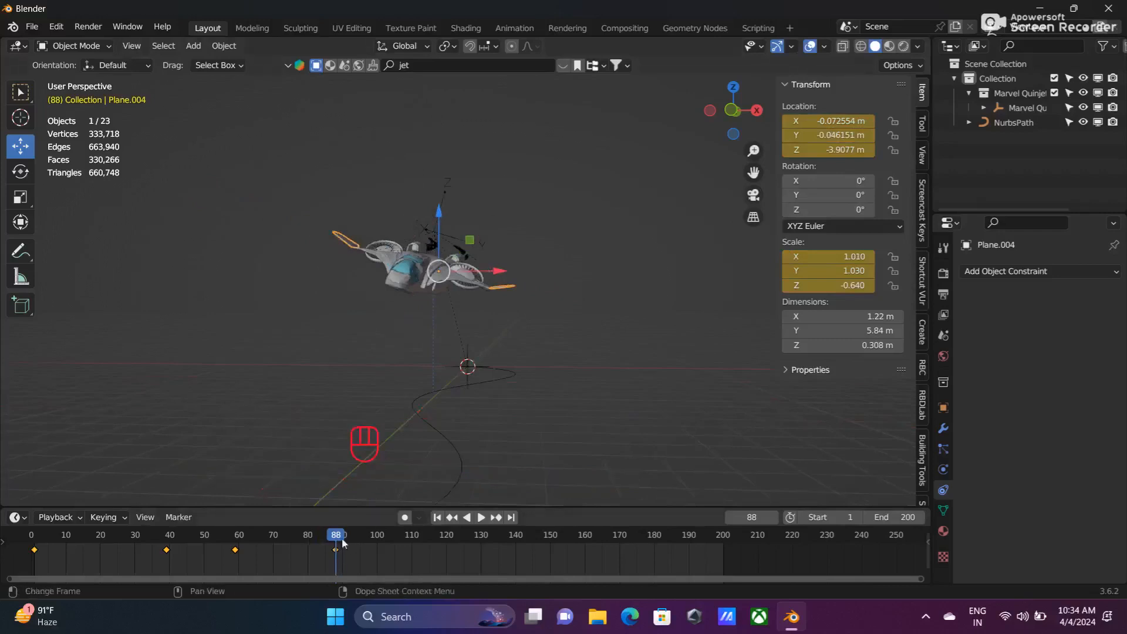
{"action": "left_click_drag", "start_coordinate": [339, 534], "coordinate": [439, 538]}
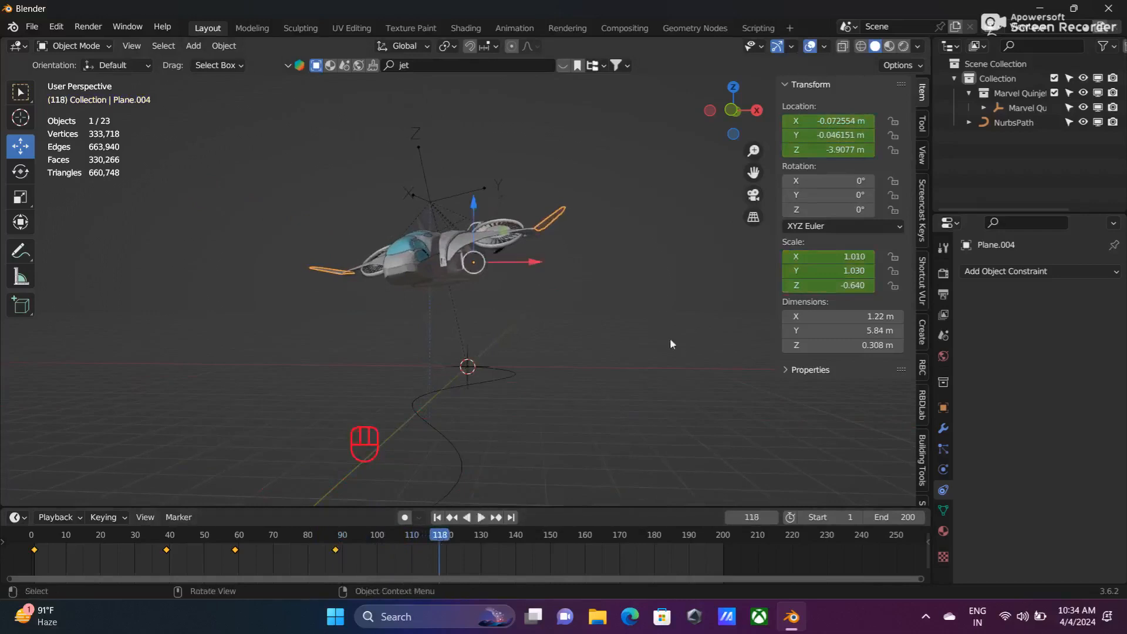
{"action": "left_click_drag", "start_coordinate": [837, 285], "coordinate": [868, 285]}
{"action": "middle_click_drag", "start_coordinate": [494, 301], "coordinate": [508, 326]}
{"action": "left_click", "coordinate": [871, 272]}
{"action": "left_click", "coordinate": [871, 273]}
{"action": "left_click", "coordinate": [786, 271]}
{"action": "left_click", "coordinate": [786, 271]}
{"action": "left_click_drag", "start_coordinate": [834, 150], "coordinate": [849, 150]}
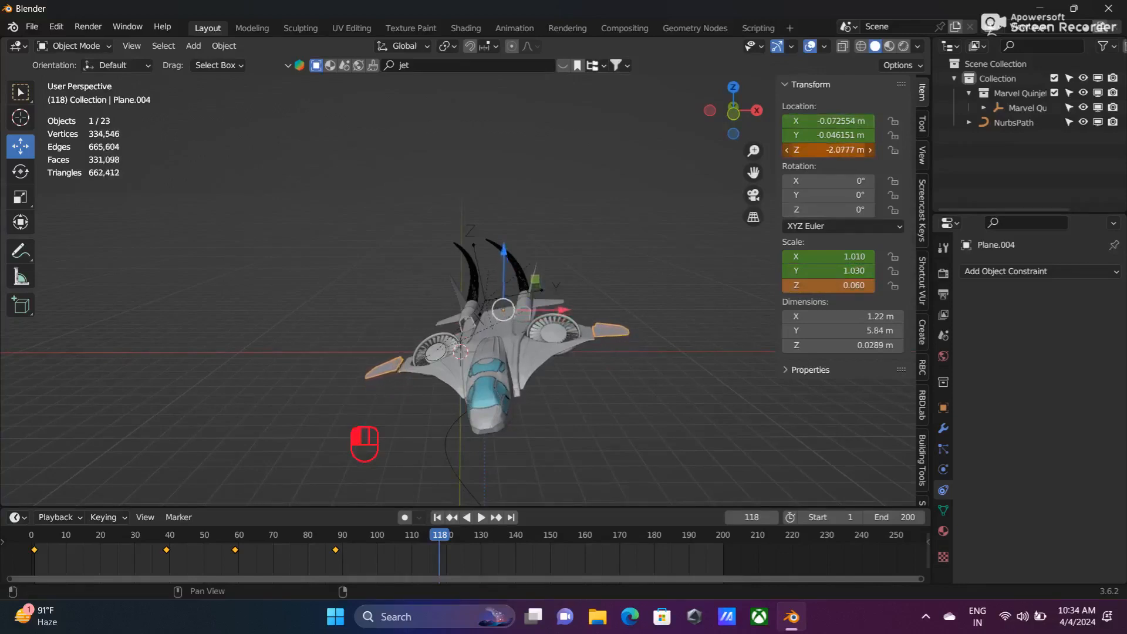
{"action": "middle_click_drag", "start_coordinate": [692, 260], "coordinate": [679, 236]}
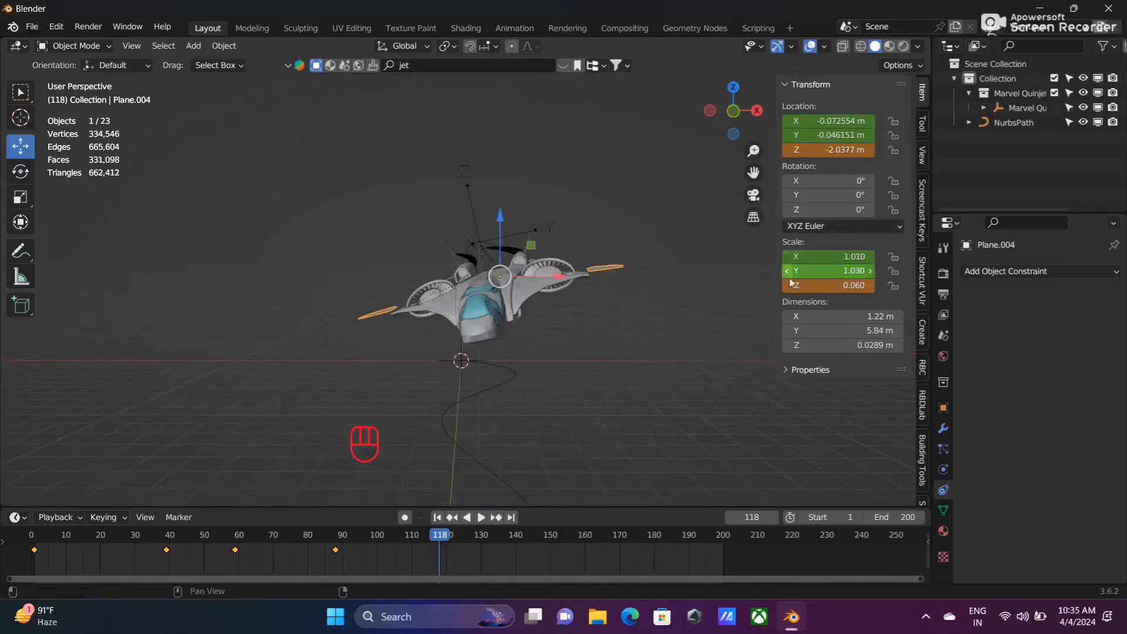
{"action": "left_click_drag", "start_coordinate": [842, 143], "coordinate": [820, 144]}
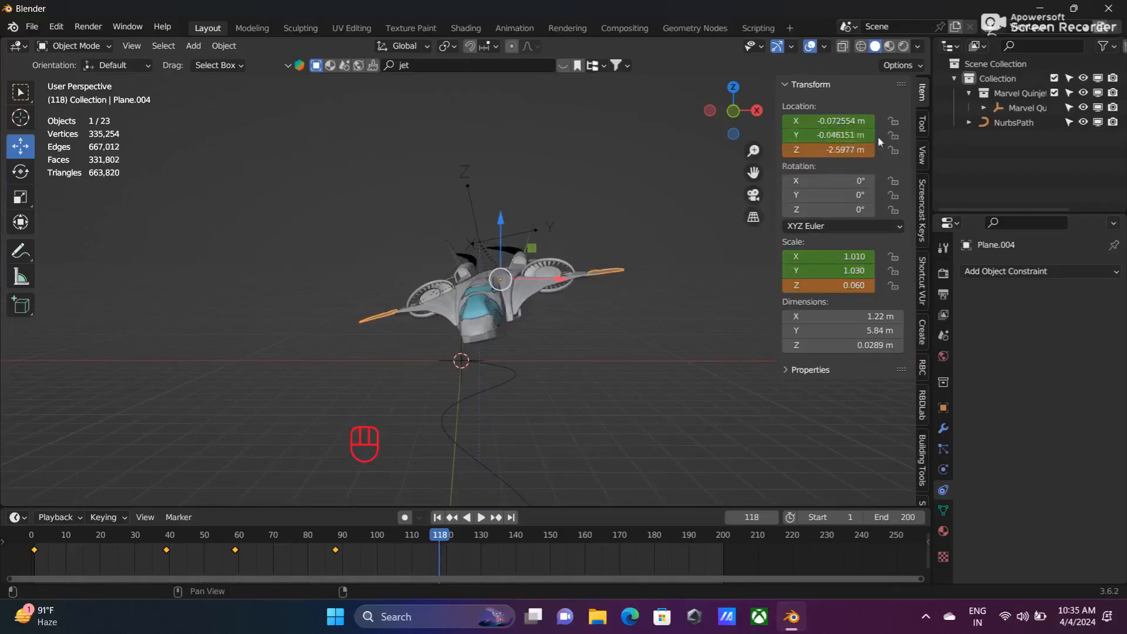
Set the wing-tip flaps' location to X -0.082554 m, Y -0.056151 m and their scale to X 1.020, Y 1.040.
{"action": "left_click", "coordinate": [787, 136]}
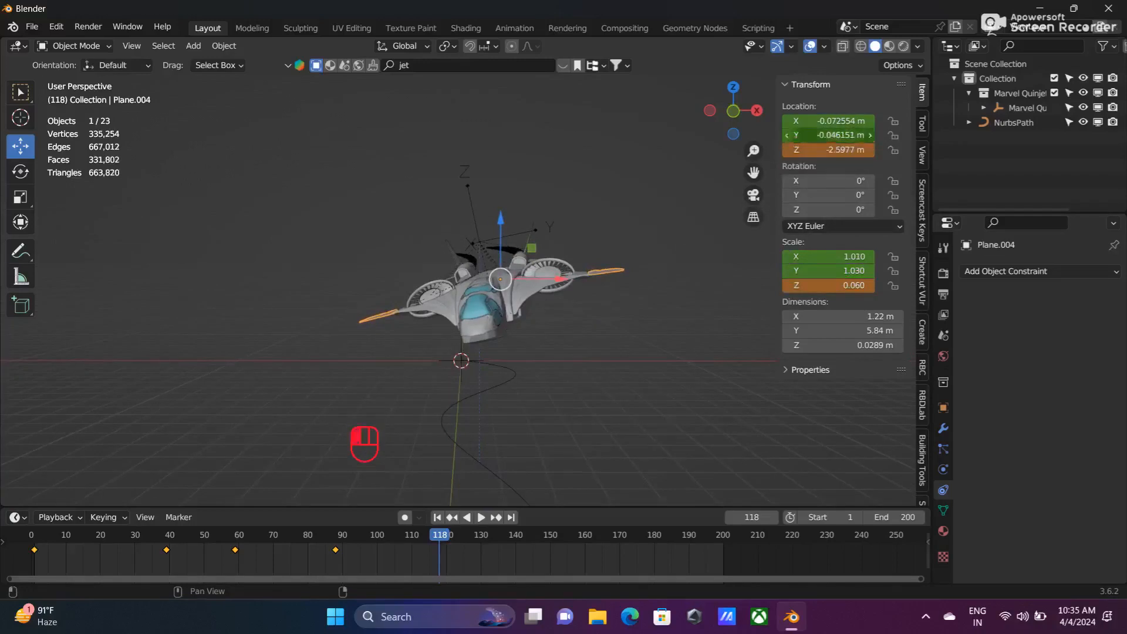
{"action": "left_click", "coordinate": [788, 122]}
{"action": "left_click", "coordinate": [787, 272]}
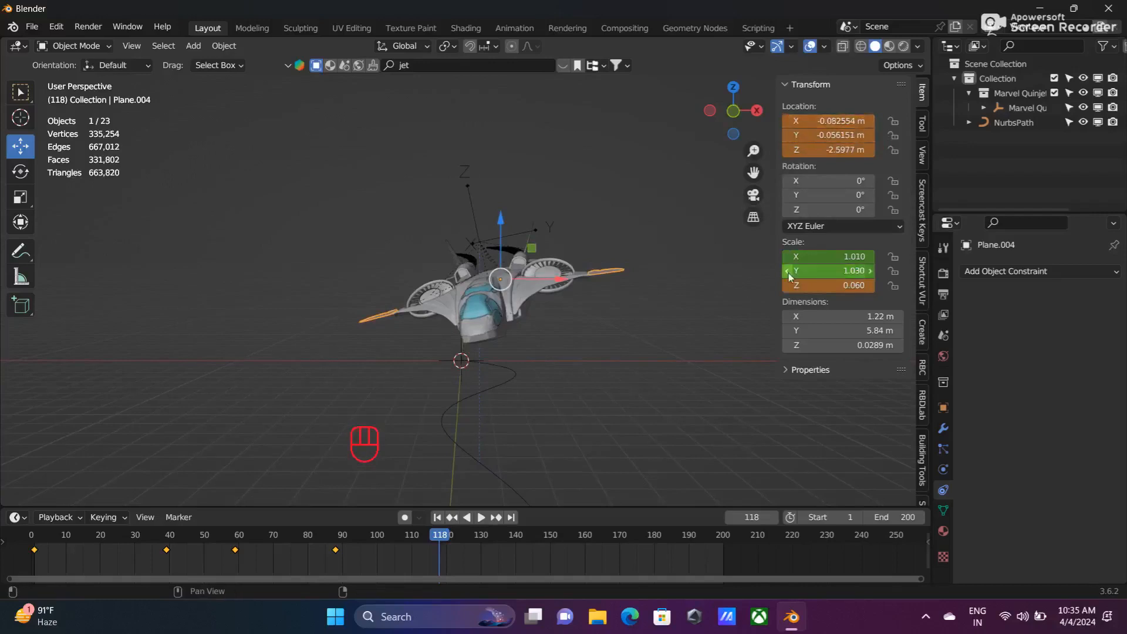
{"action": "left_click", "coordinate": [871, 271]}
{"action": "left_click", "coordinate": [868, 256]}
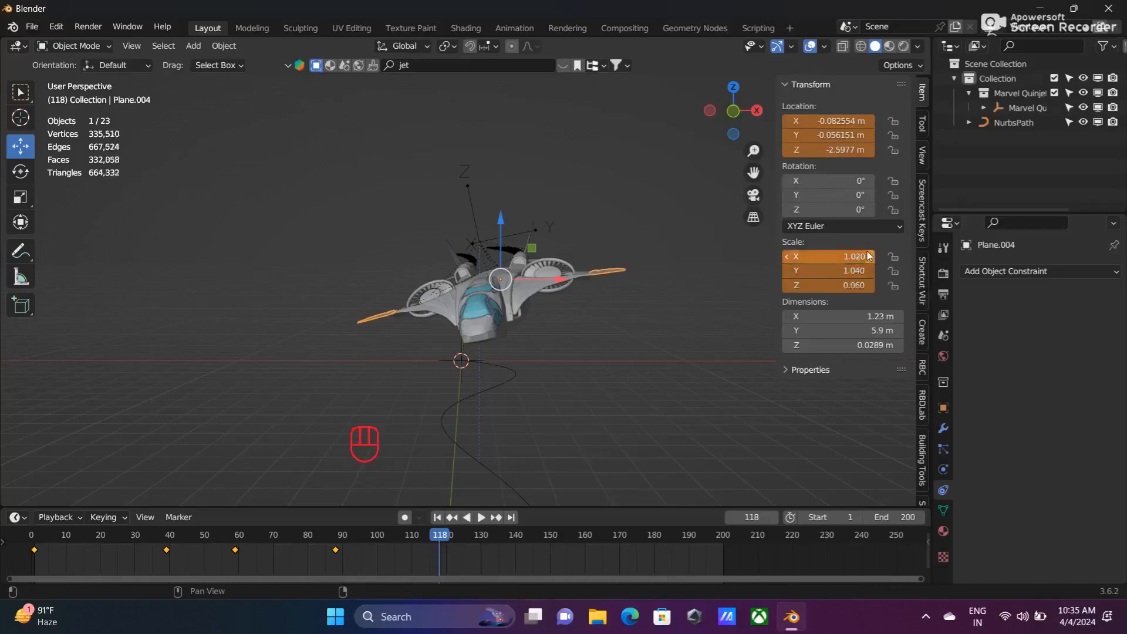
Keyframe the wing-tip flaps' location and scale at frame 118.
{"action": "key", "text": "i"}
{"action": "key", "text": "i"}
{"action": "key", "text": "i"}
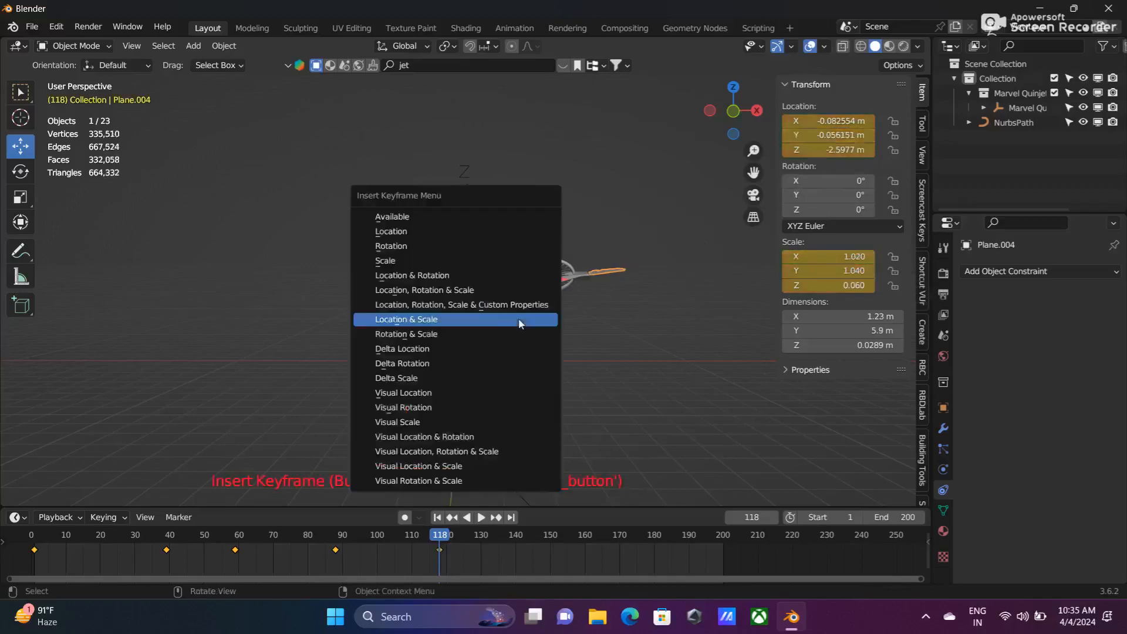
{"action": "left_click", "coordinate": [502, 318]}
At frame 138, set the wing-tip flaps' Z scale to -0.240 and Z location to -3.1577 m.
{"action": "scroll", "coordinate": [580, 400], "scroll_direction": "down", "scroll_amount": 2}
{"action": "middle_click_drag", "start_coordinate": [583, 406], "coordinate": [638, 409]}
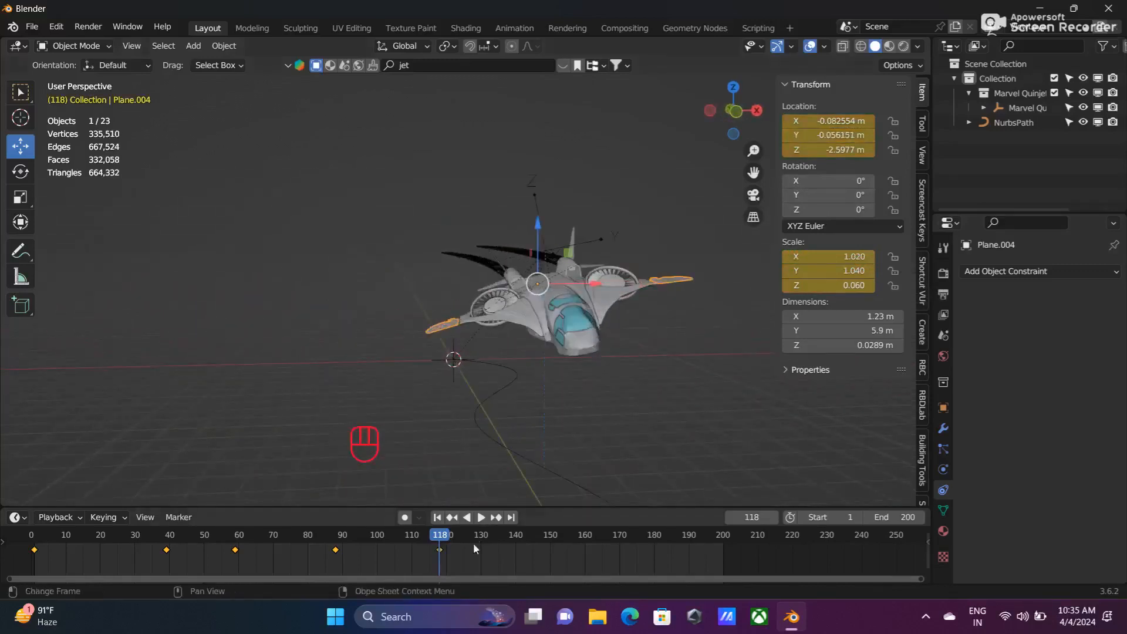
{"action": "left_click_drag", "start_coordinate": [436, 539], "coordinate": [508, 541]}
{"action": "middle_click_drag", "start_coordinate": [674, 453], "coordinate": [570, 431]}
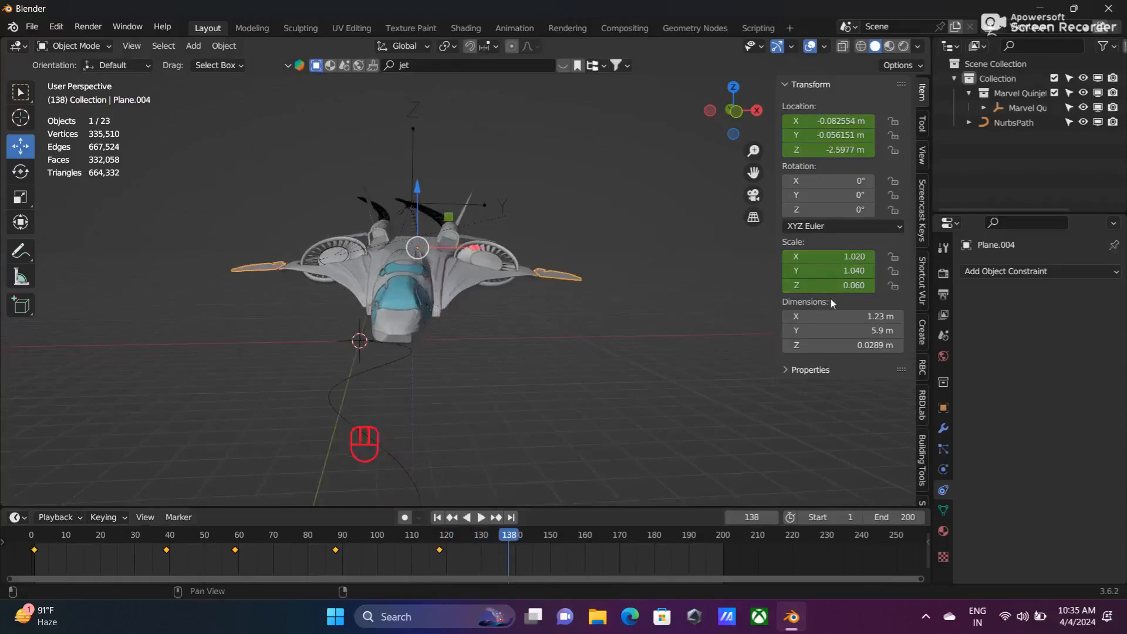
{"action": "left_click_drag", "start_coordinate": [818, 285], "coordinate": [856, 286]}
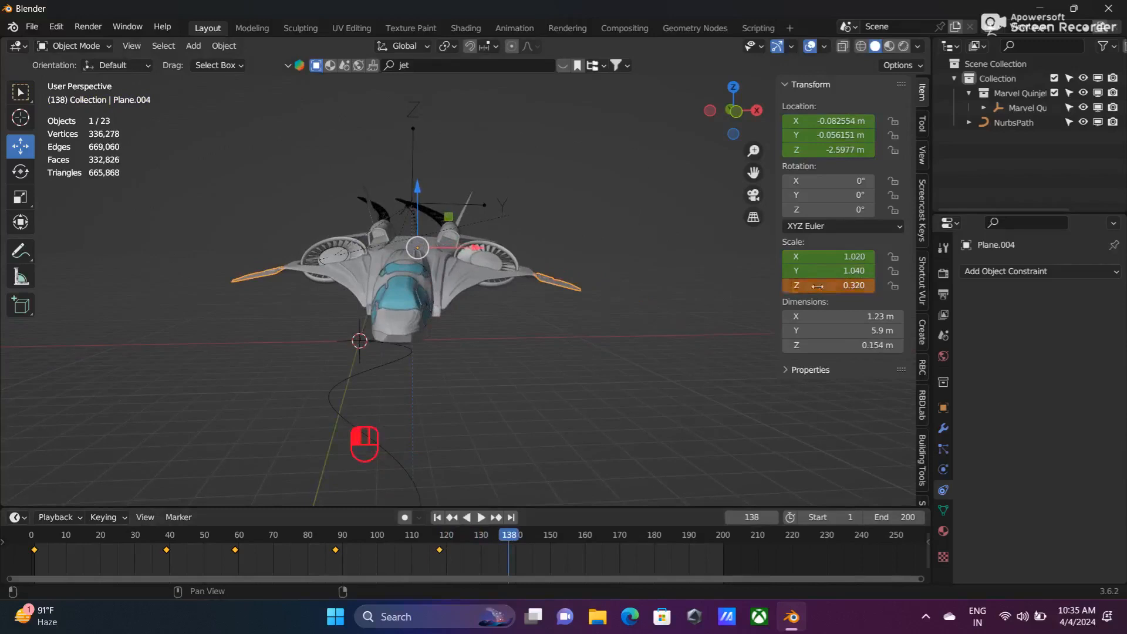
{"action": "left_click_drag", "start_coordinate": [839, 286], "coordinate": [772, 286]}
{"action": "left_click_drag", "start_coordinate": [843, 151], "coordinate": [819, 151]}
{"action": "middle_click_drag", "start_coordinate": [615, 247], "coordinate": [616, 238]}
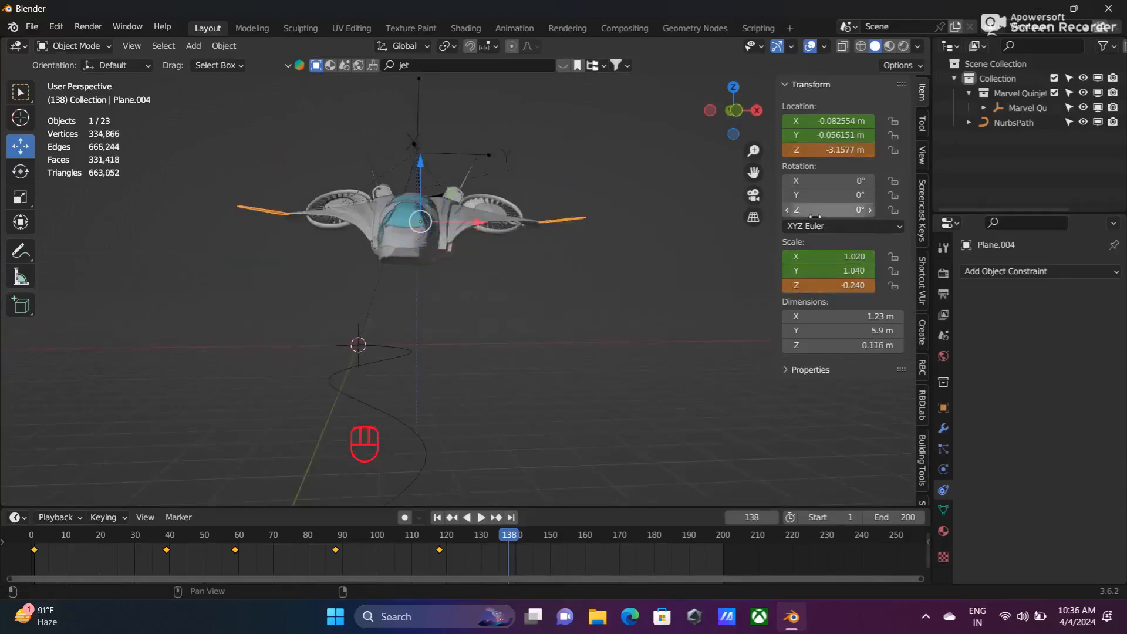
Set the flaps' scale to X 1.030, Y 1.050 and location to X -0.072554 m, Y -0.046151 m, keyframing location and scale at frame 138.
{"action": "left_click", "coordinate": [870, 270]}
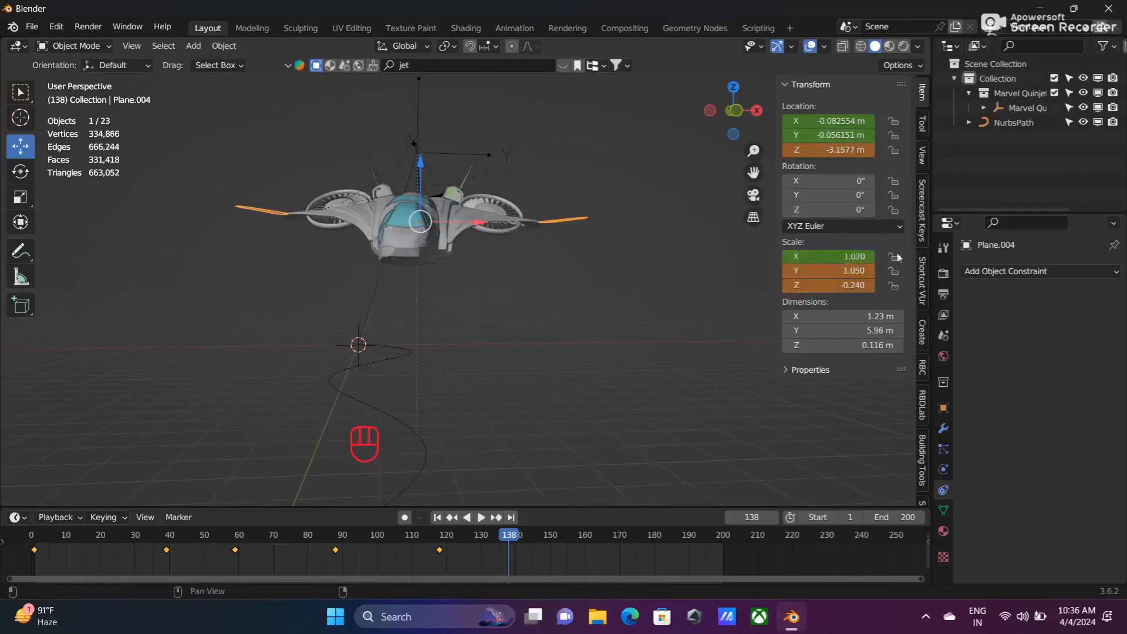
{"action": "left_click", "coordinate": [870, 257]}
{"action": "left_click", "coordinate": [869, 120]}
{"action": "key", "text": "i"}
{"action": "key", "text": "i"}
Deselect the flaps, play the jet animation from frame 1 to review the flap movement, and return to frame 1.
{"action": "middle_click_drag", "start_coordinate": [705, 314], "coordinate": [588, 293]}
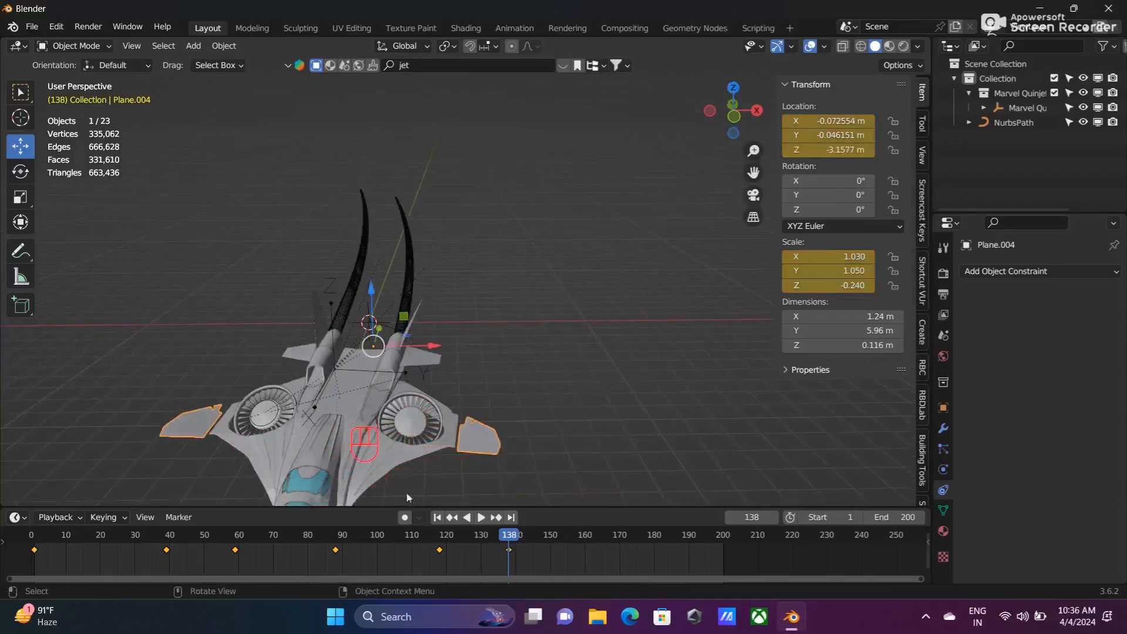
{"action": "left_click", "coordinate": [437, 517]}
{"action": "middle_click_drag", "start_coordinate": [584, 376], "coordinate": [646, 299]}
{"action": "left_click", "coordinate": [646, 300]}
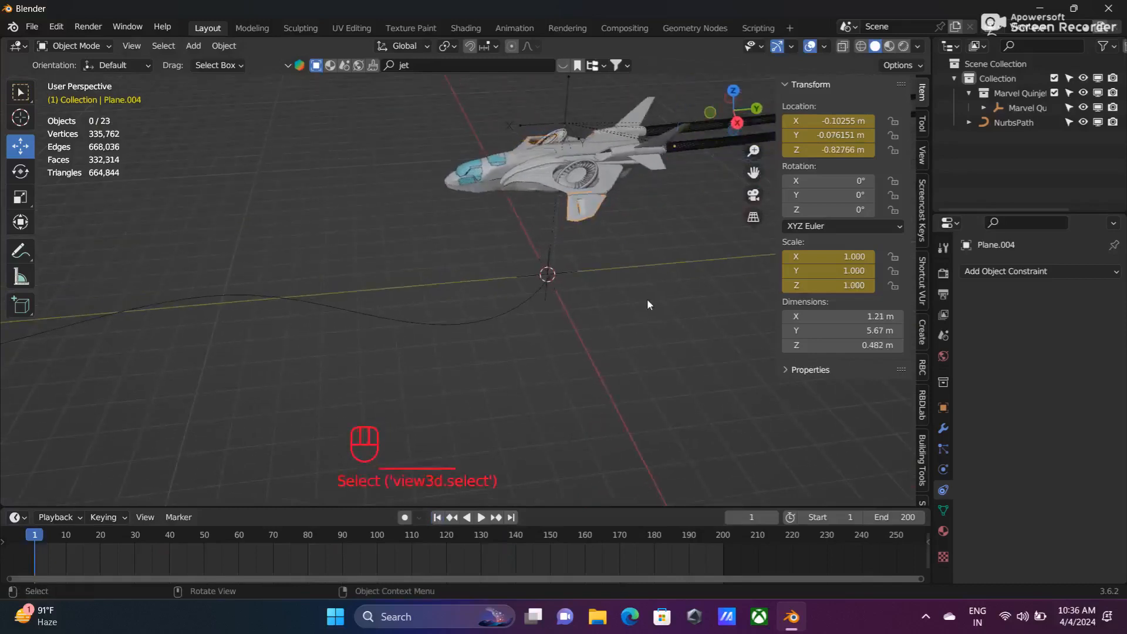
{"action": "key", "text": "space"}
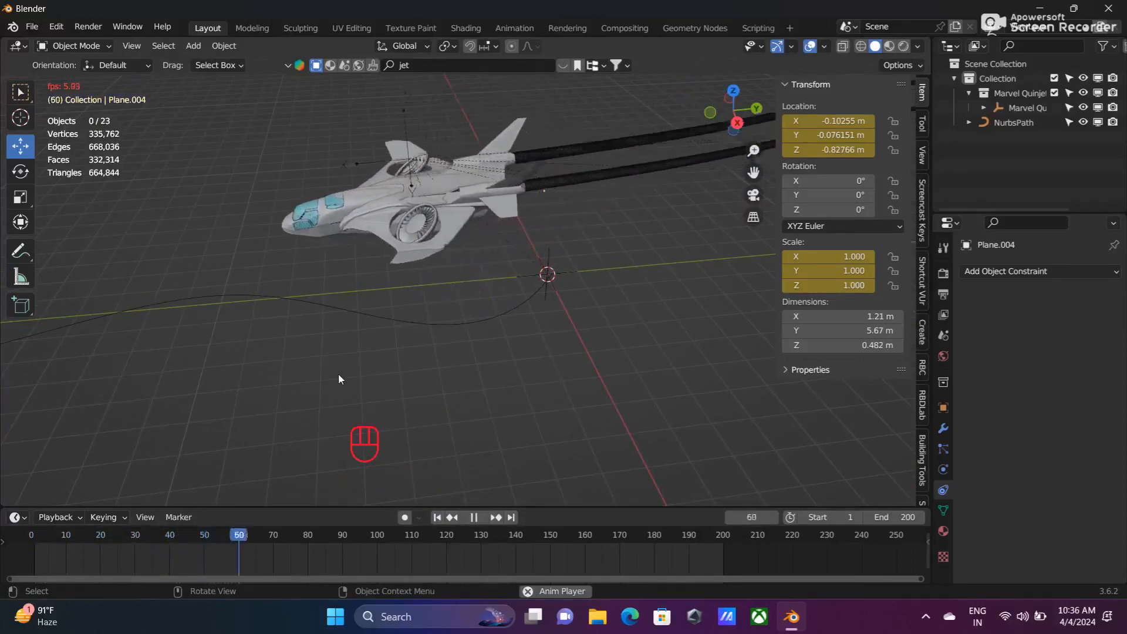
{"action": "key", "text": "space"}
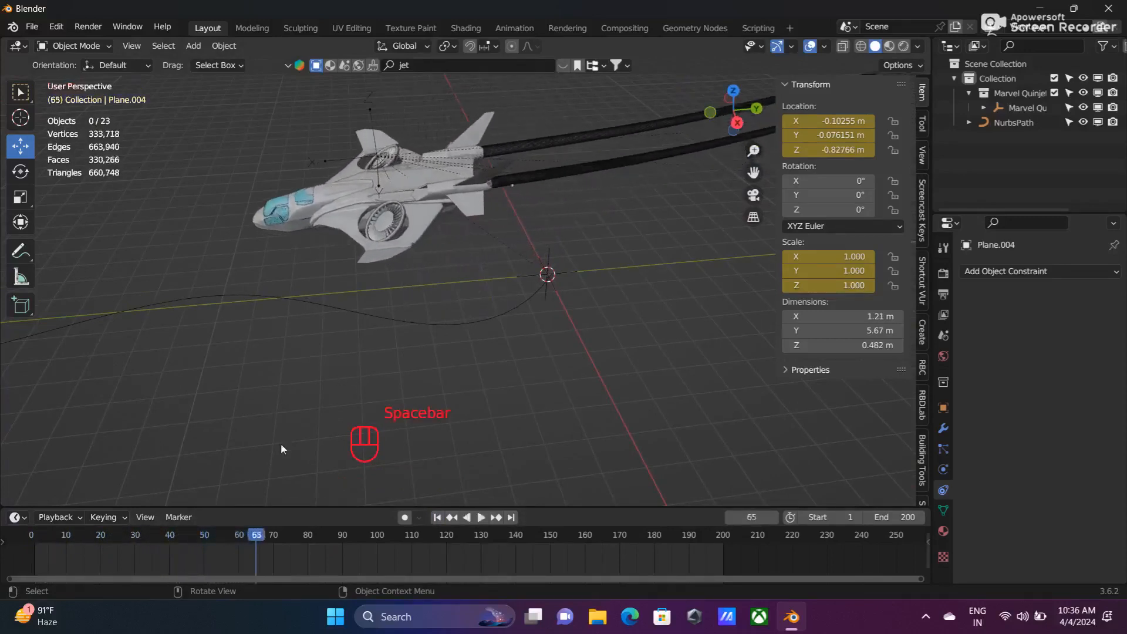
{"action": "left_click", "coordinate": [436, 519]}
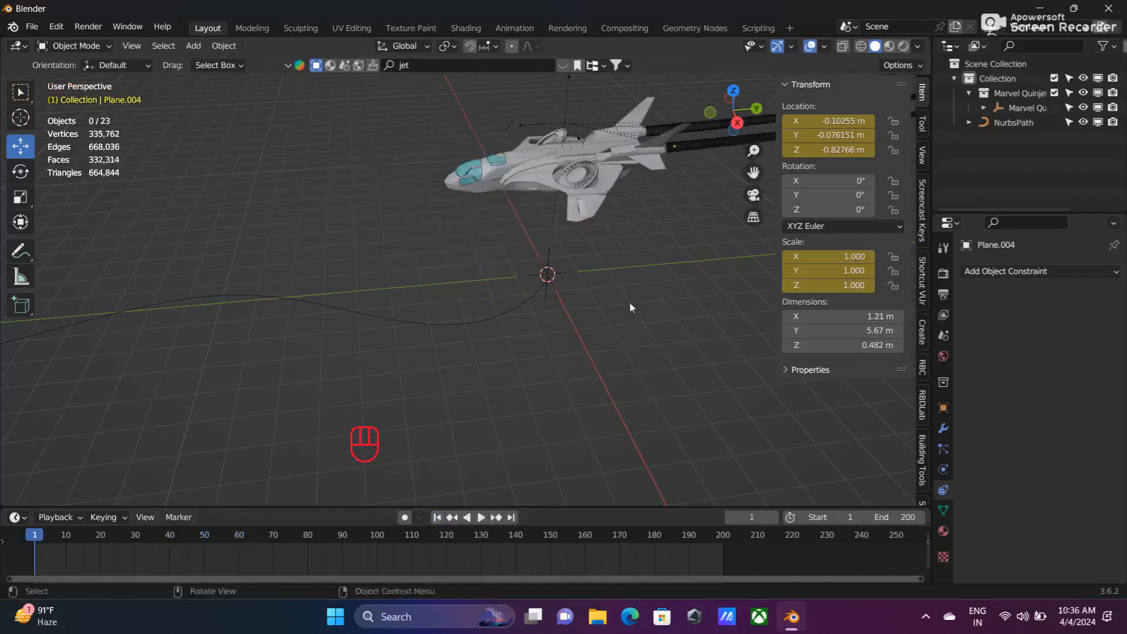
Preview the jet in Rendered shading and switch the viewport to Material Preview.
{"action": "middle_click_drag", "start_coordinate": [632, 269], "coordinate": [615, 398], "text": "shift"}
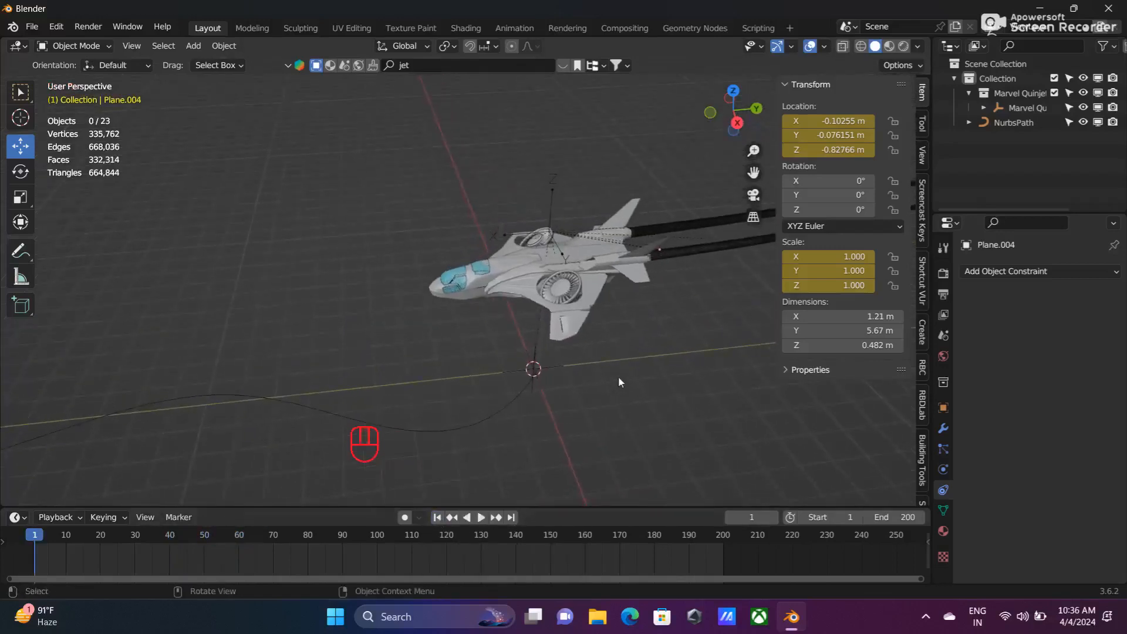
{"action": "left_click", "coordinate": [903, 47]}
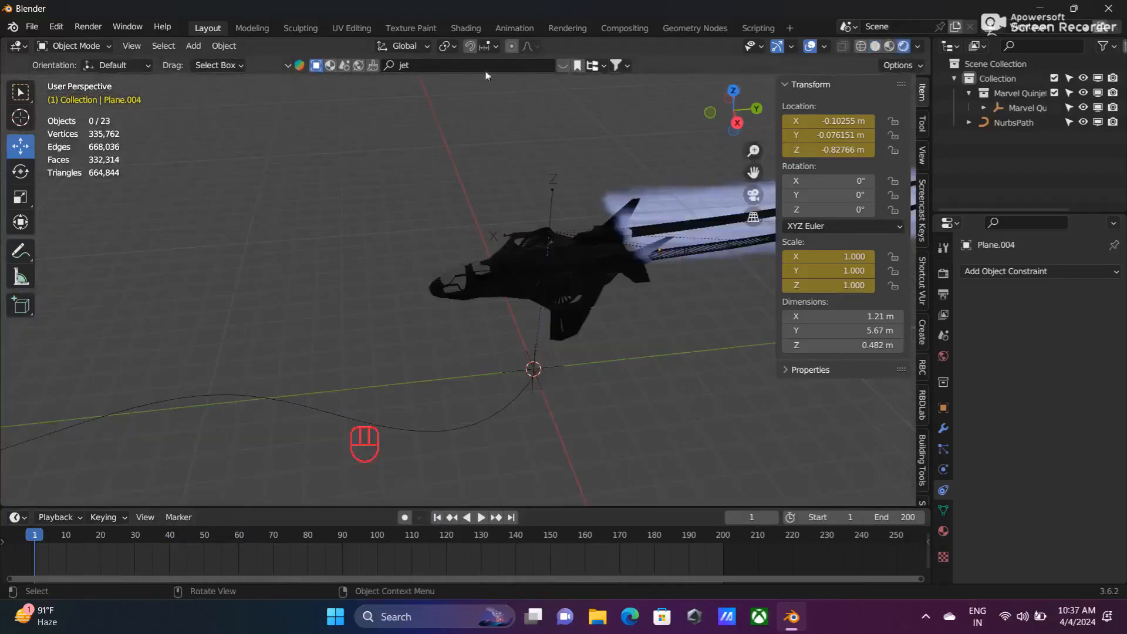
{"action": "left_click", "coordinate": [893, 47]}
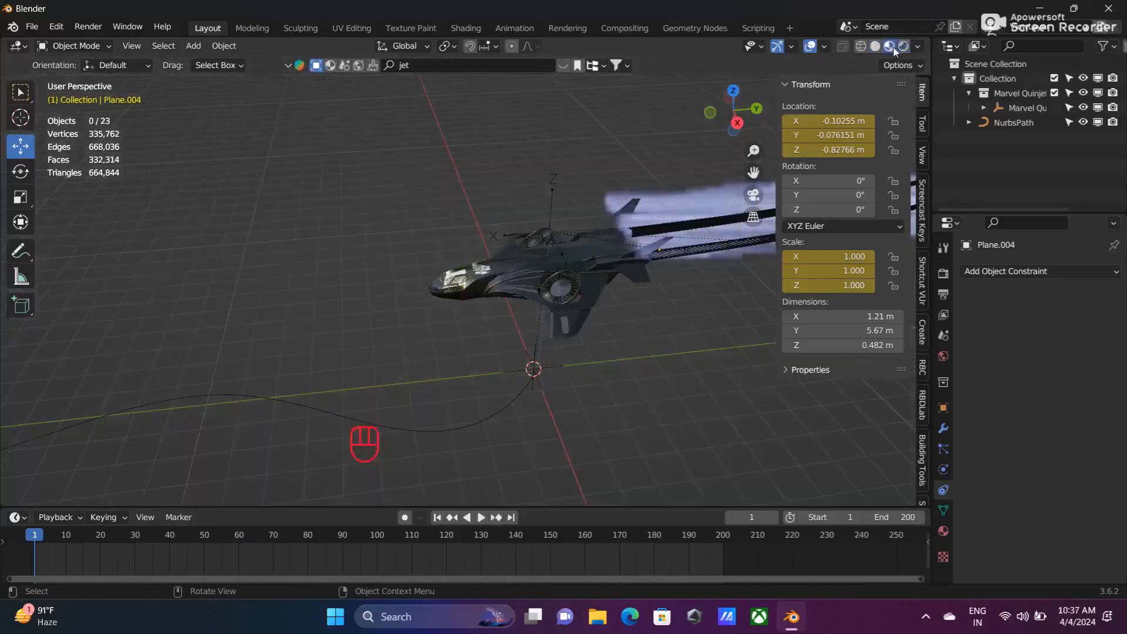
Search the online asset library's HDR environments for "sky".
{"action": "left_click", "coordinate": [357, 67]}
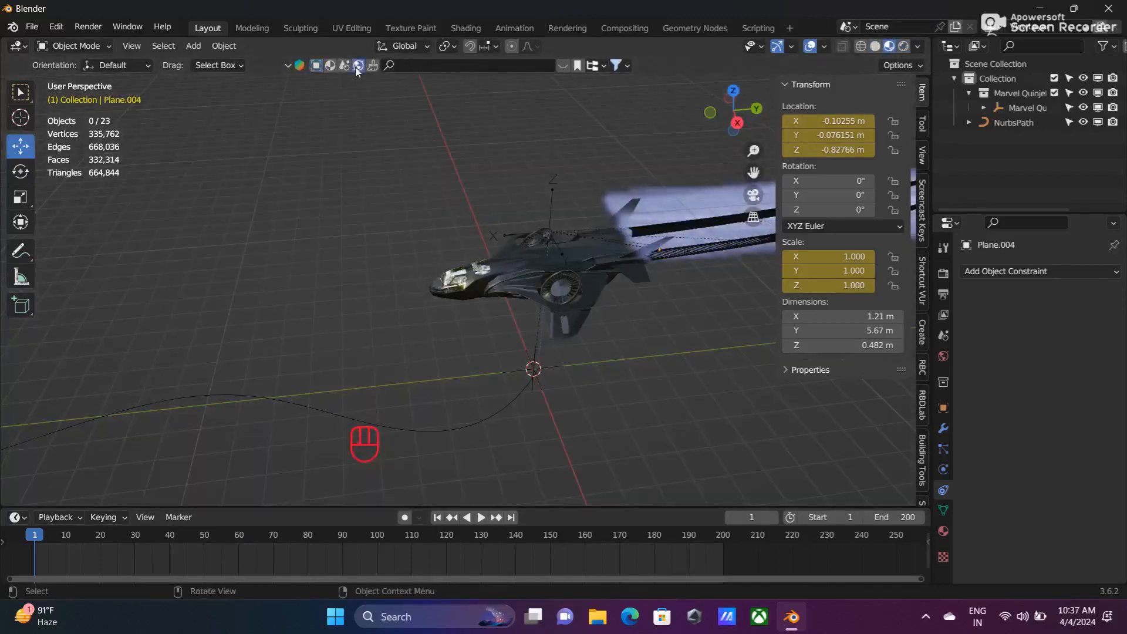
{"action": "left_click", "coordinate": [454, 66]}
{"action": "type", "text": "sky"}
{"action": "key", "text": "Return"}
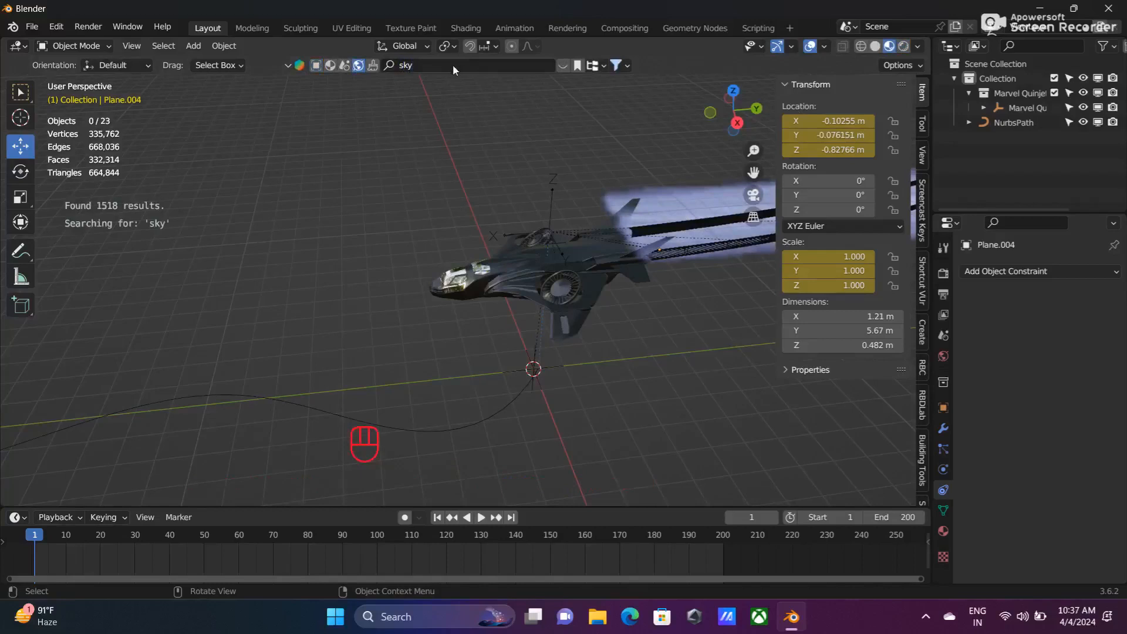
Browse the sky HDR results and examine the previews for a suitable high-altitude cloud environment.
{"action": "mouse_move", "coordinate": [164, 140]}
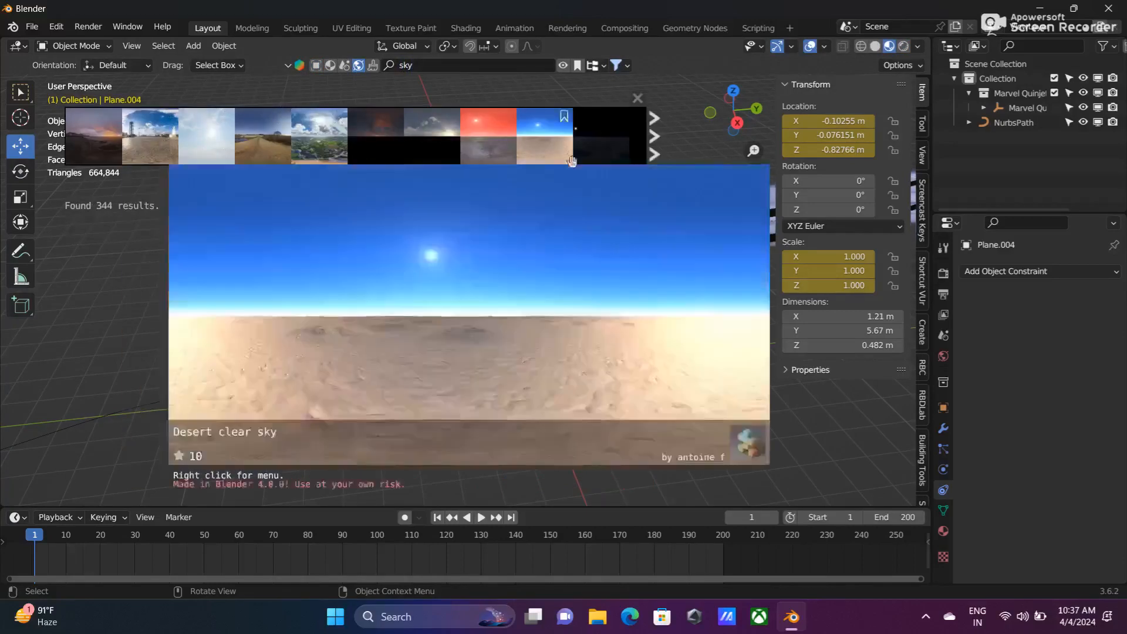
{"action": "left_click", "coordinate": [653, 156]}
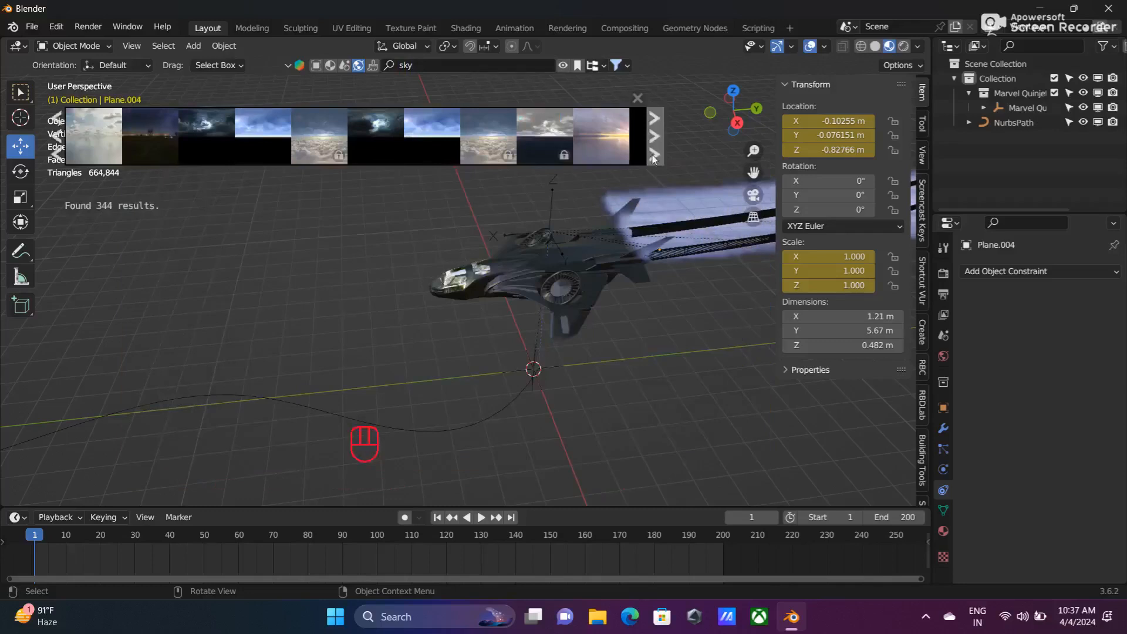
{"action": "mouse_move", "coordinate": [489, 155]}
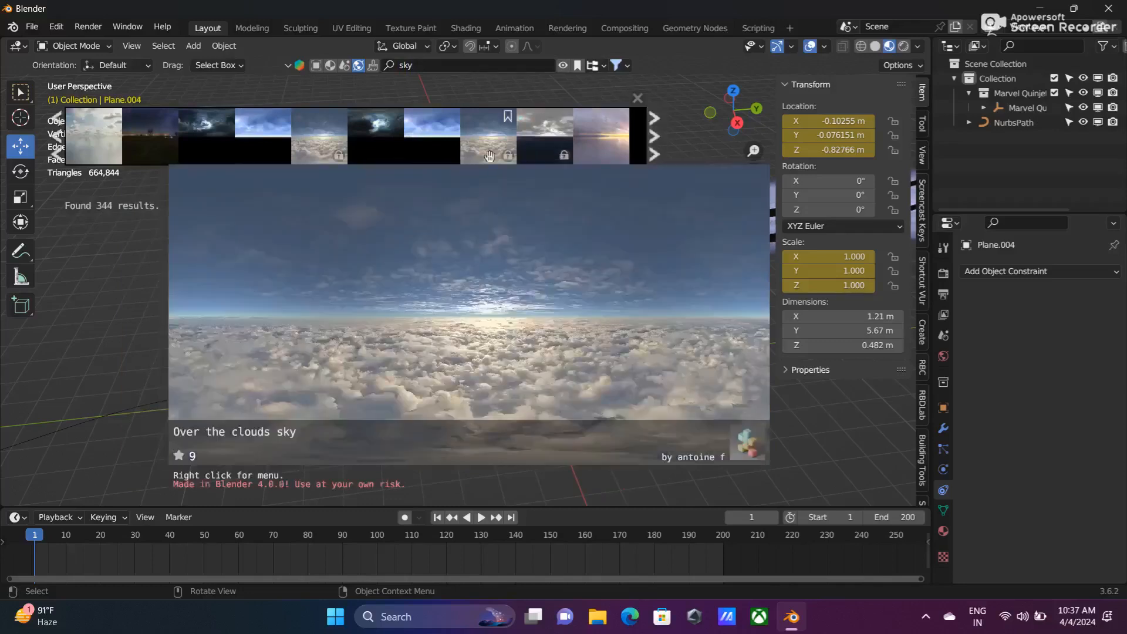
{"action": "left_click", "coordinate": [653, 155]}
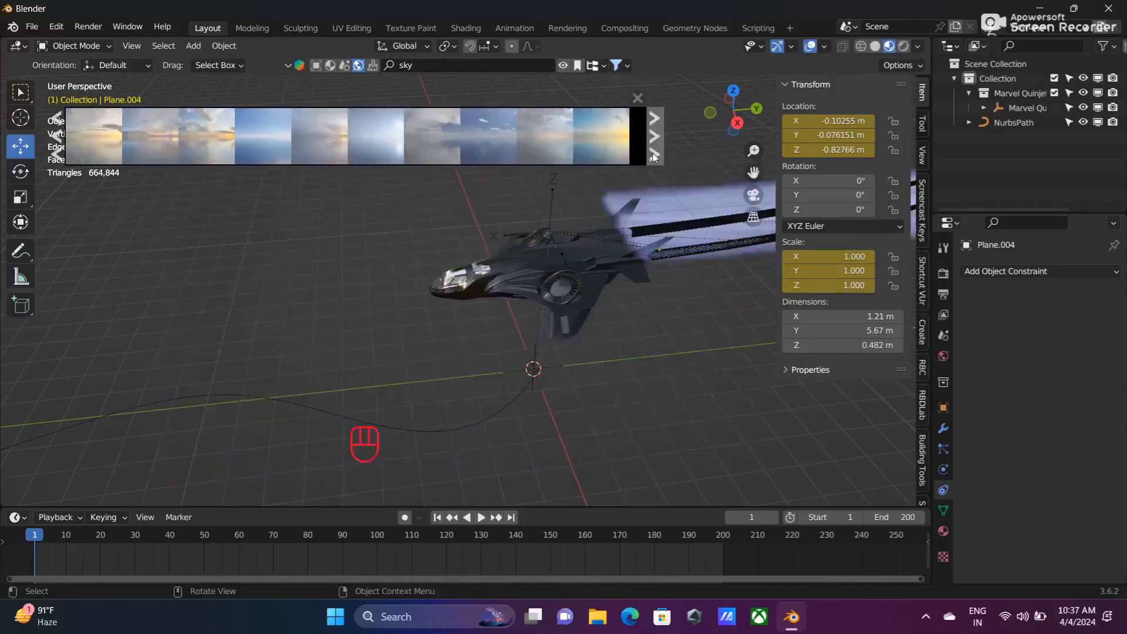
{"action": "mouse_move", "coordinate": [156, 150]}
{"action": "mouse_move", "coordinate": [432, 157]}
{"action": "left_click", "coordinate": [653, 156]}
{"action": "left_click", "coordinate": [654, 156]}
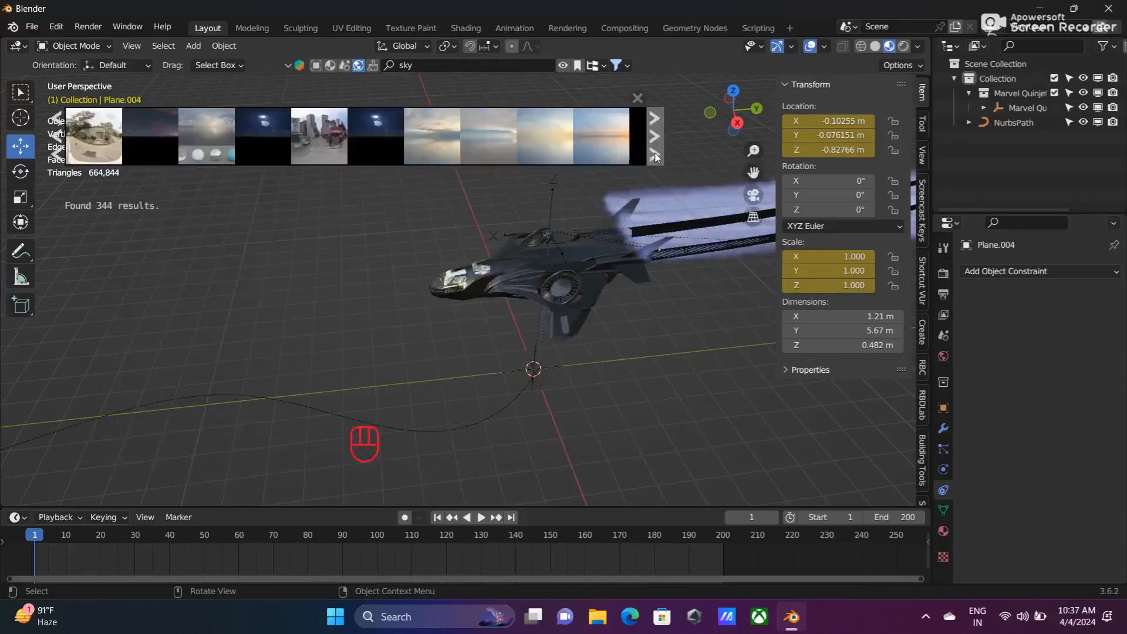
{"action": "left_click", "coordinate": [655, 156]}
{"action": "left_click", "coordinate": [655, 155]}
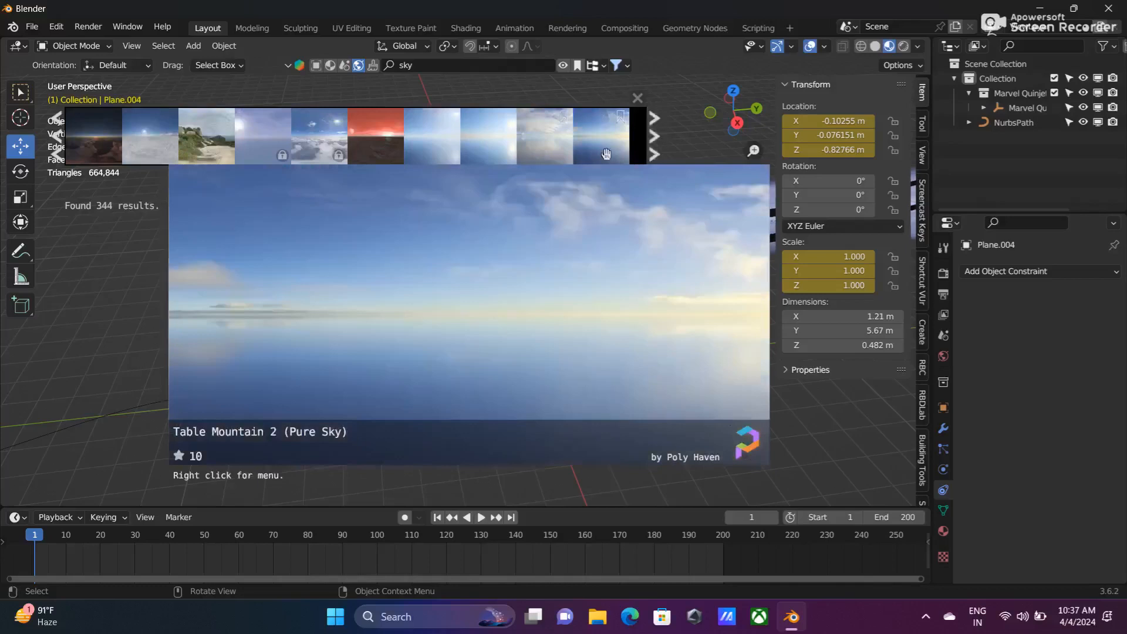
{"action": "left_click", "coordinate": [653, 156]}
{"action": "mouse_move", "coordinate": [565, 160]}
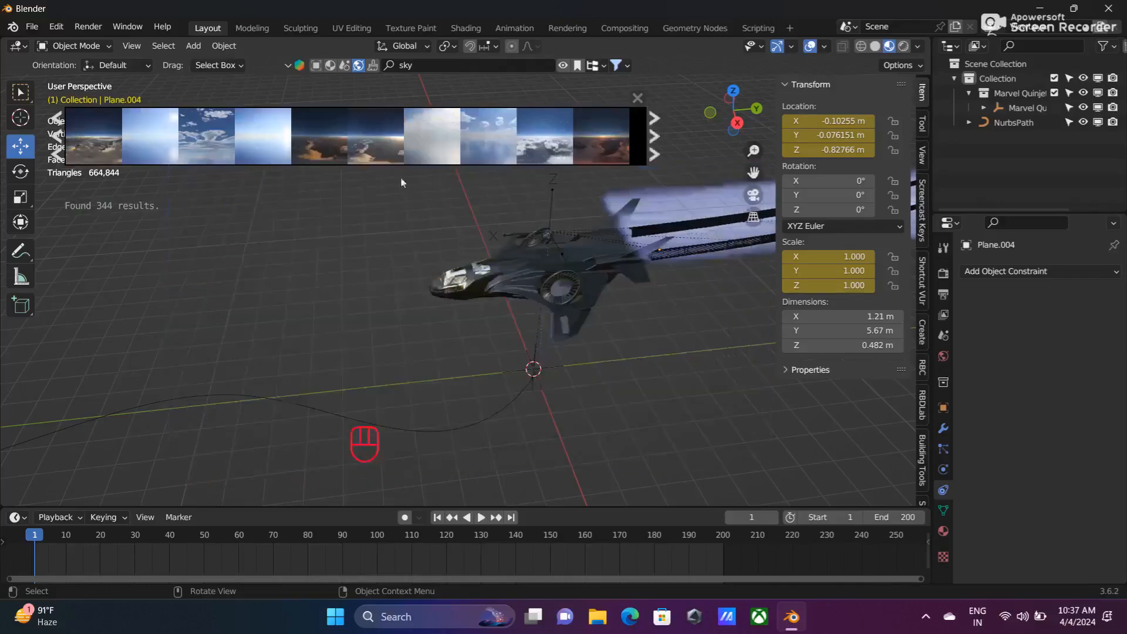
{"action": "mouse_move", "coordinate": [364, 156]}
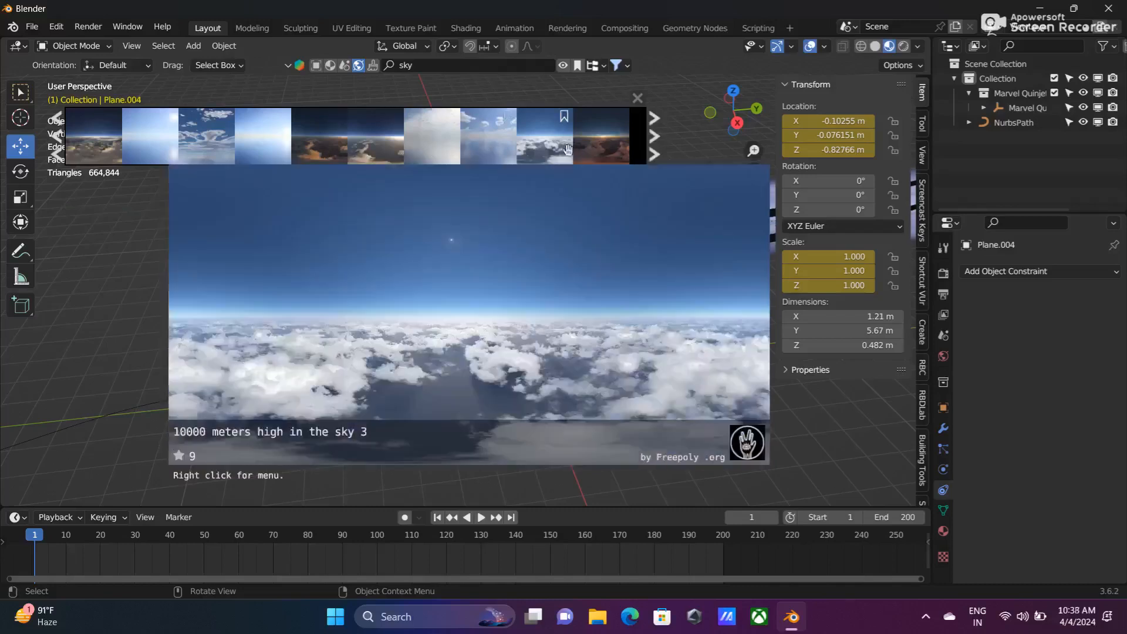
{"action": "left_click", "coordinate": [653, 155]}
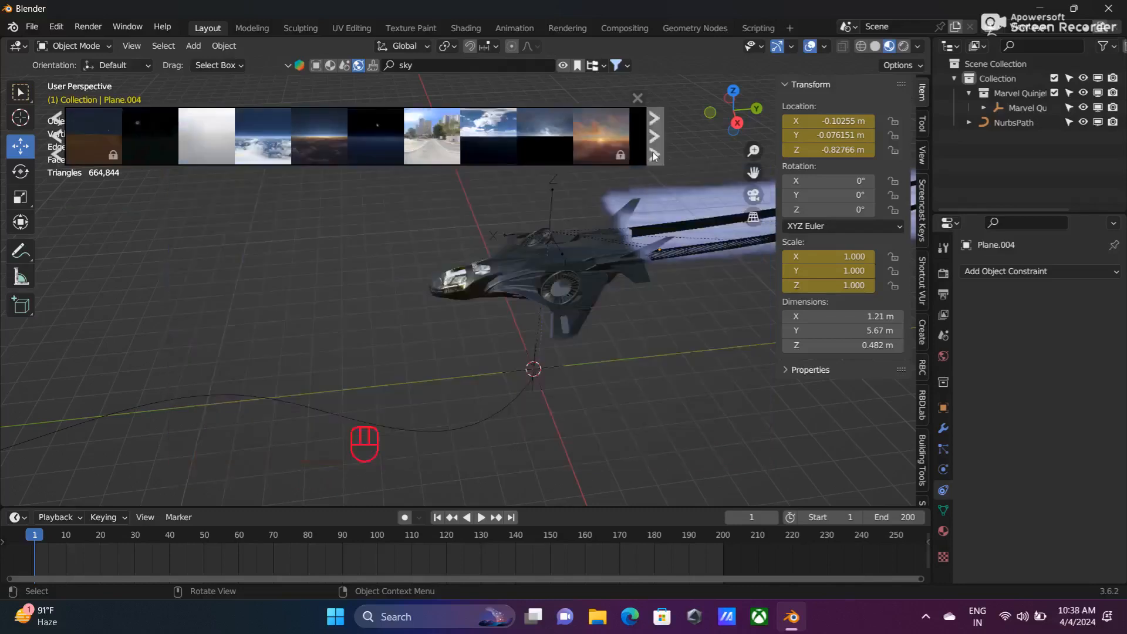
{"action": "left_click", "coordinate": [655, 157]}
{"action": "left_click", "coordinate": [651, 157]}
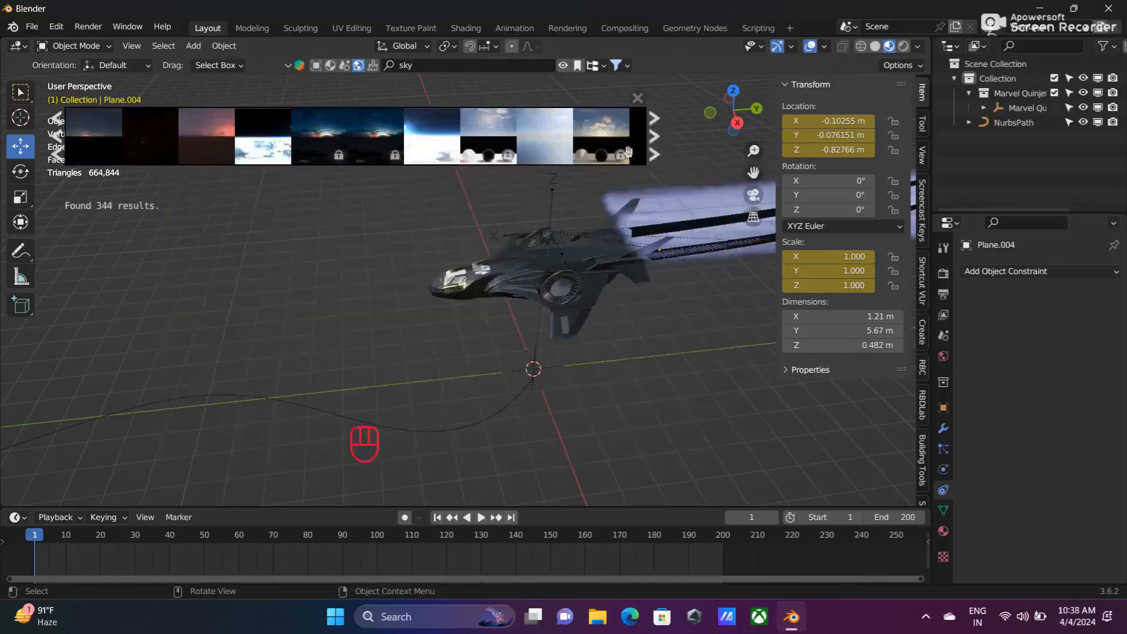
{"action": "left_click", "coordinate": [56, 155]}
{"action": "left_click", "coordinate": [59, 156]}
{"action": "left_click", "coordinate": [57, 156]}
{"action": "left_click", "coordinate": [62, 157]}
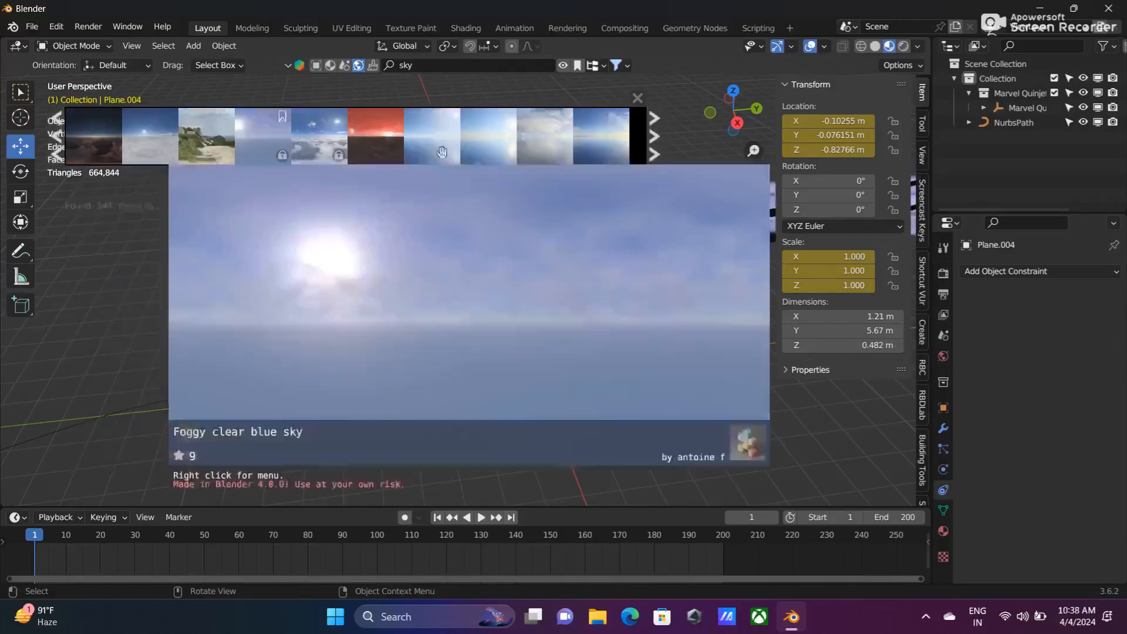
Download the "10000 meters high in the sky 9" HDR environment at 2048 resolution.
{"action": "left_click", "coordinate": [653, 153]}
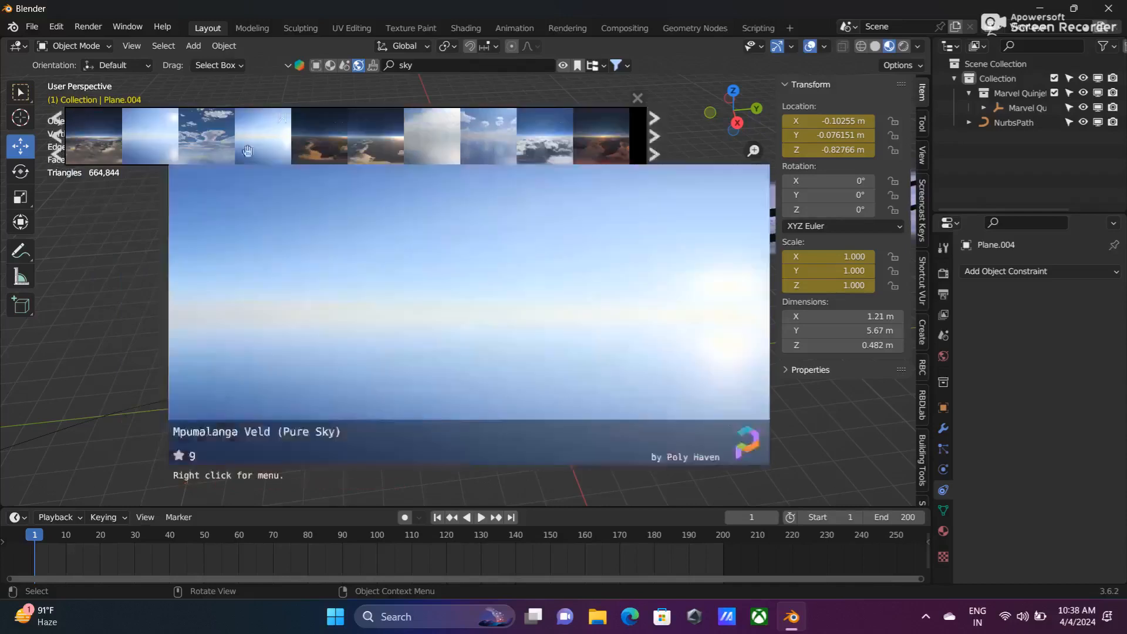
{"action": "left_click", "coordinate": [97, 145]}
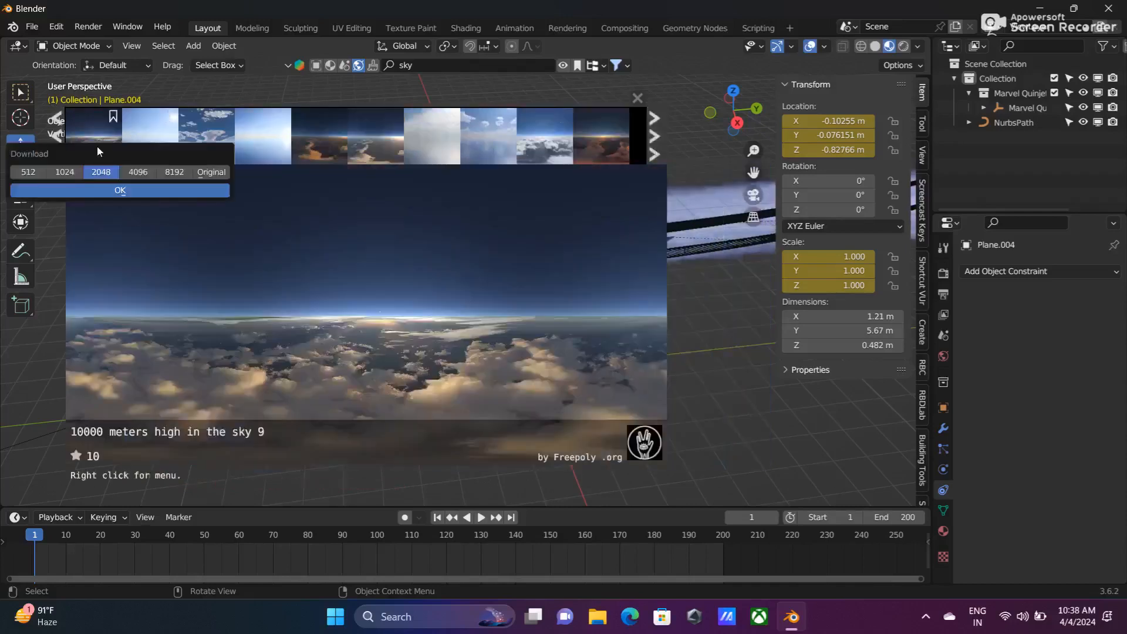
{"action": "left_click", "coordinate": [78, 190]}
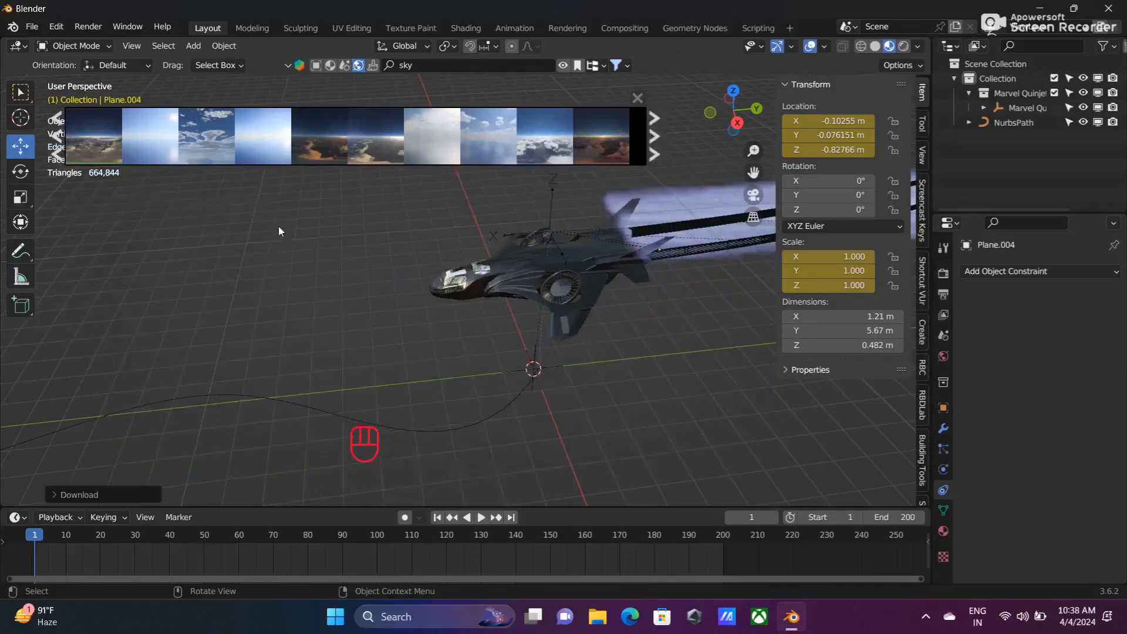
Switch the viewport to Rendered shading and close the asset results to view the jet against the sky.
{"action": "left_click", "coordinate": [904, 46]}
{"action": "middle_click_drag", "start_coordinate": [600, 382], "coordinate": [612, 434]}
{"action": "left_click", "coordinate": [638, 98]}
{"action": "scroll", "coordinate": [613, 440], "scroll_direction": "up", "scroll_amount": 1}
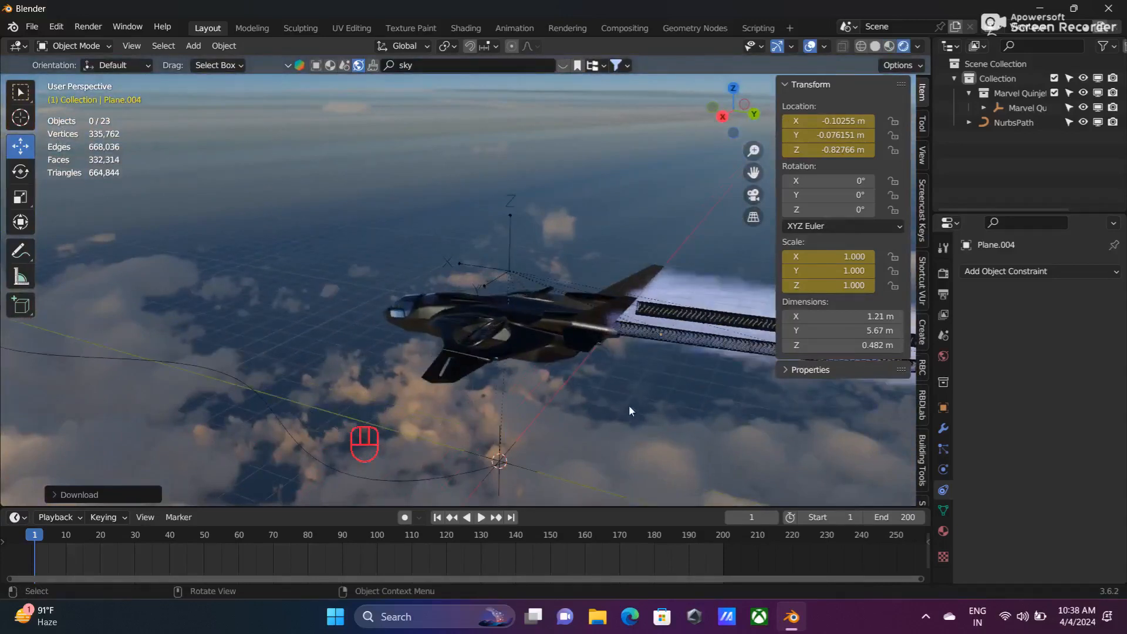
Add a camera to the scene and align it to the current view of the jet.
{"action": "key", "text": "shift+a"}
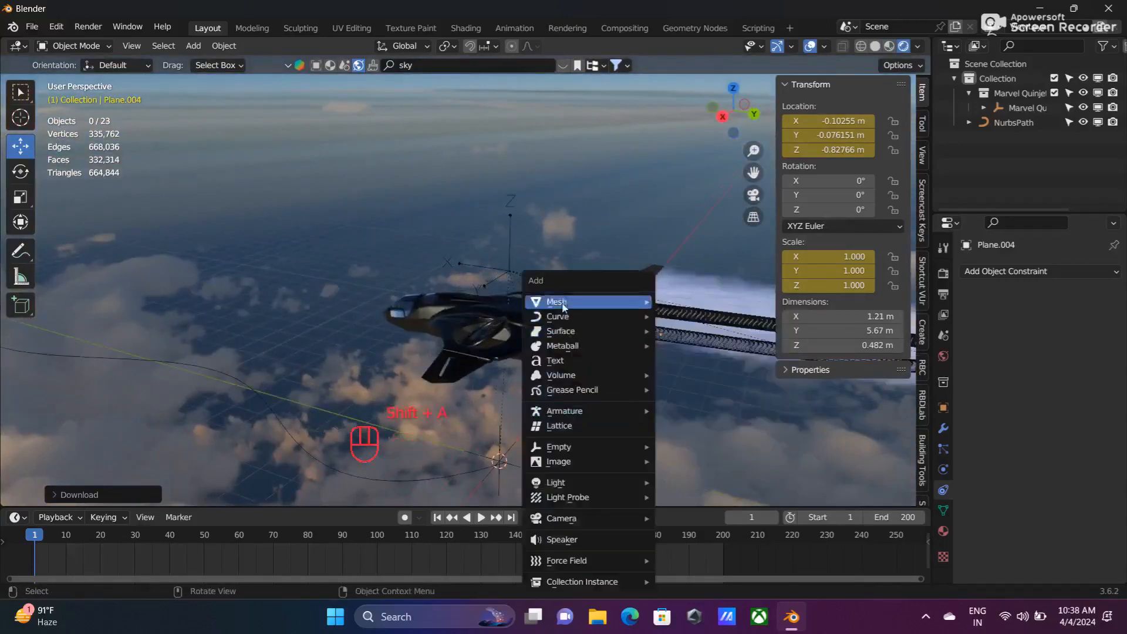
{"action": "mouse_move", "coordinate": [585, 516]}
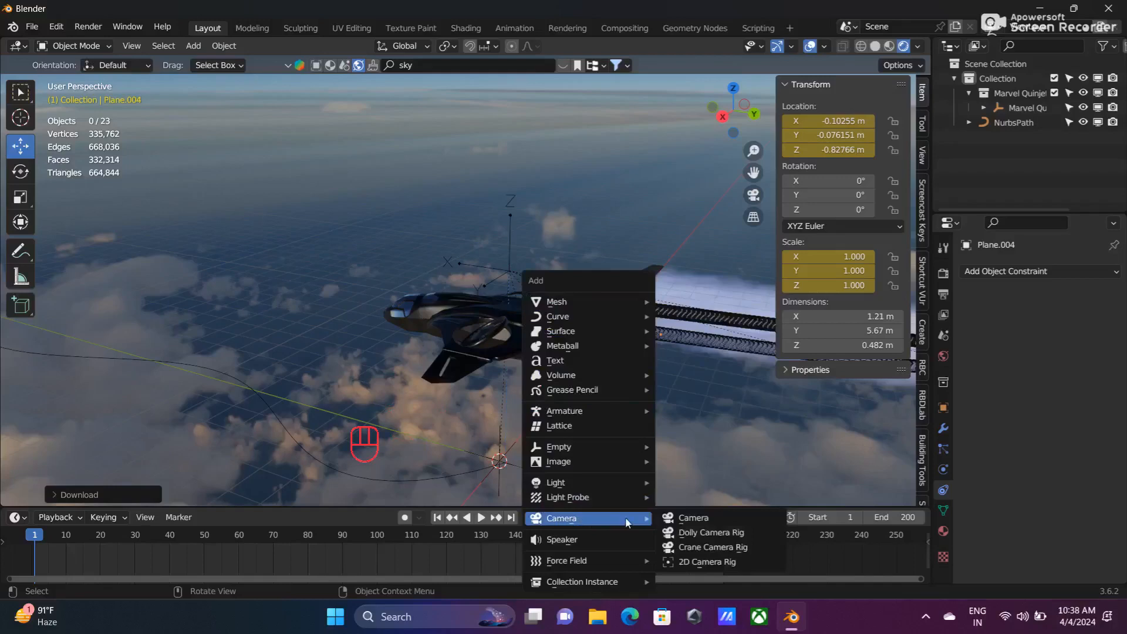
{"action": "left_click", "coordinate": [691, 521]}
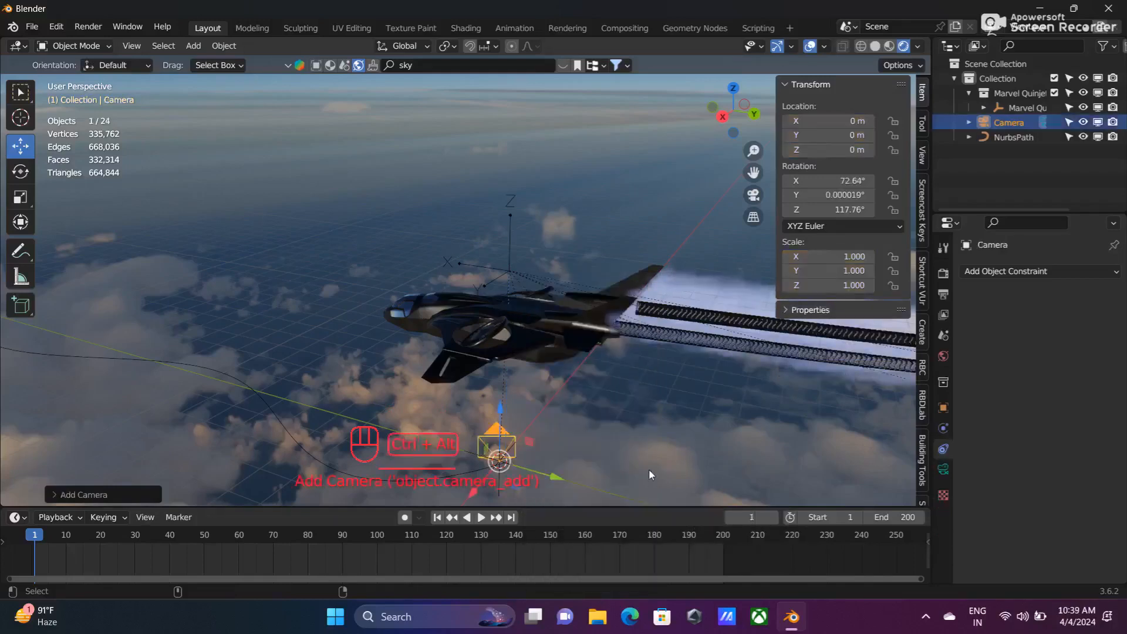
{"action": "key", "text": "ctrl+alt+KP_0"}
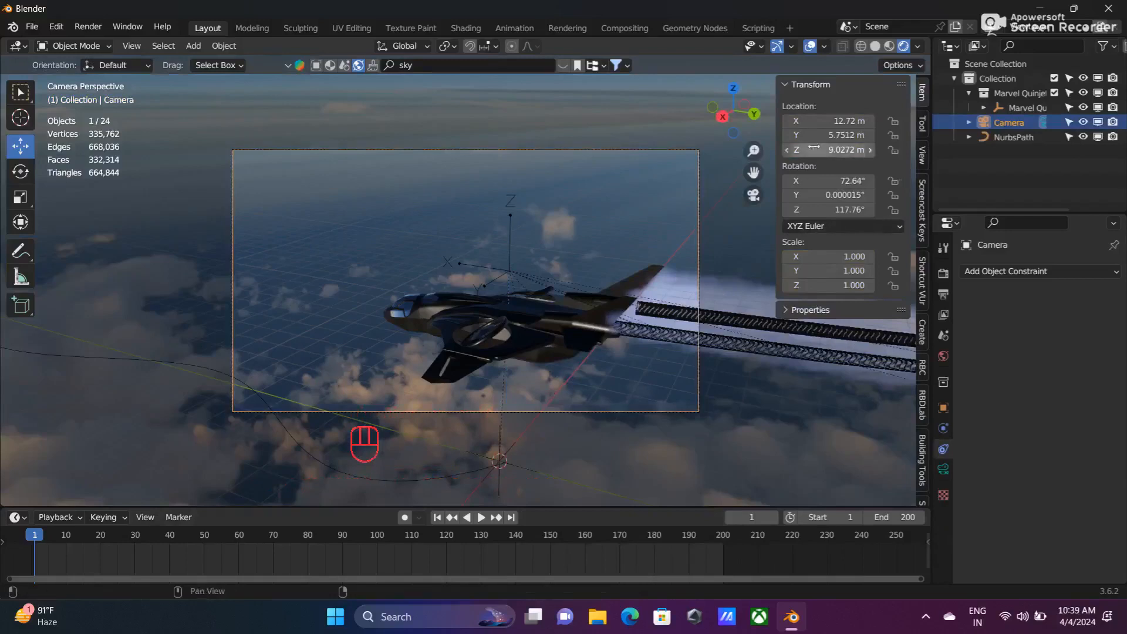
Set the camera to location 15.74, 5.9412, 8.3772 m and rotation 74.64°, -0.99999°, 117.76°, keyframing location, rotation and scale at frame 1.
{"action": "mouse_move", "coordinate": [833, 135]}
{"action": "left_mouse_down"}
{"action": "mouse_move", "coordinate": [859, 135]}
{"action": "mouse_move", "coordinate": [816, 149]}
{"action": "mouse_move", "coordinate": [851, 150]}
{"action": "mouse_move", "coordinate": [867, 121]}
{"action": "mouse_move", "coordinate": [883, 122]}
{"action": "mouse_move", "coordinate": [859, 122]}
{"action": "mouse_move", "coordinate": [828, 150]}
{"action": "mouse_move", "coordinate": [842, 150]}
{"action": "mouse_move", "coordinate": [821, 140]}
{"action": "left_mouse_up"}
{"action": "left_click_drag", "start_coordinate": [839, 186], "coordinate": [851, 210]}
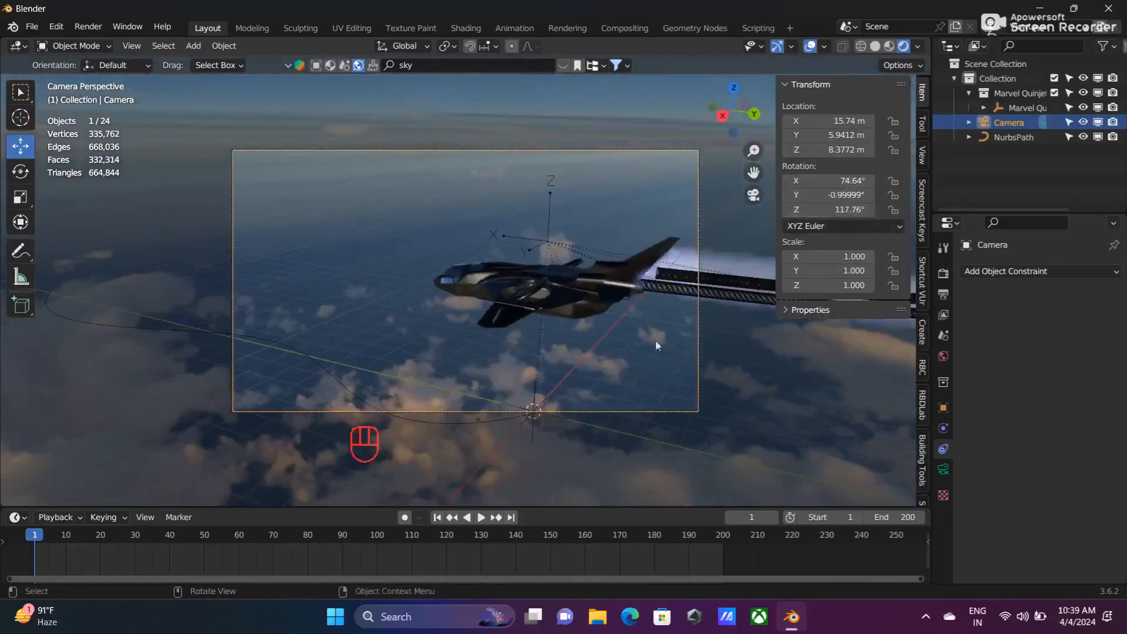
{"action": "key", "text": "i"}
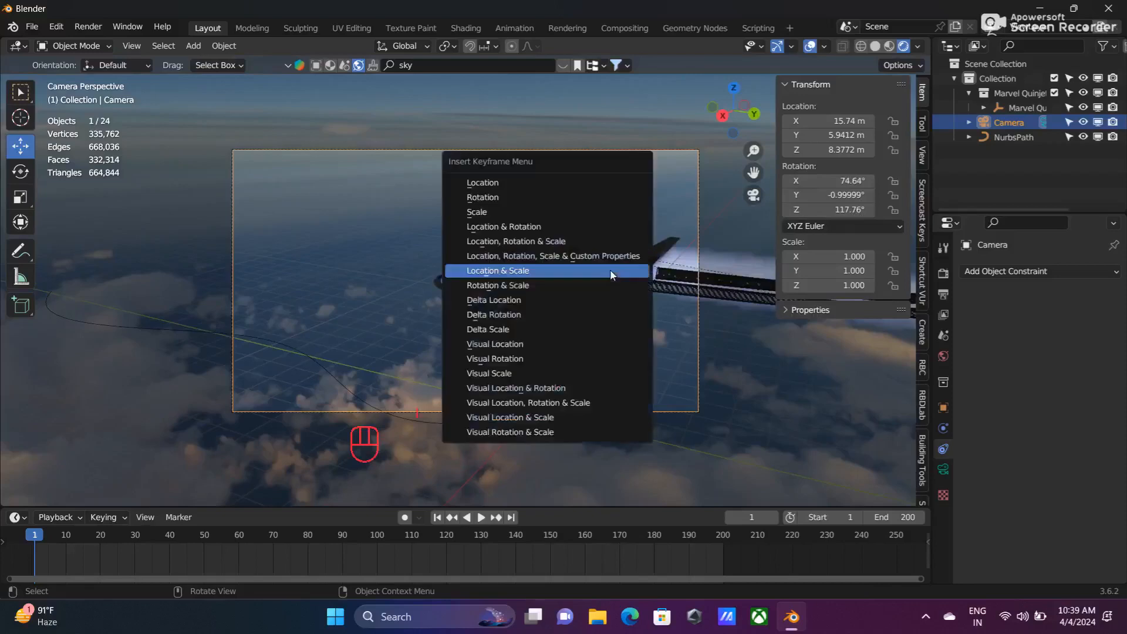
{"action": "left_click", "coordinate": [528, 242]}
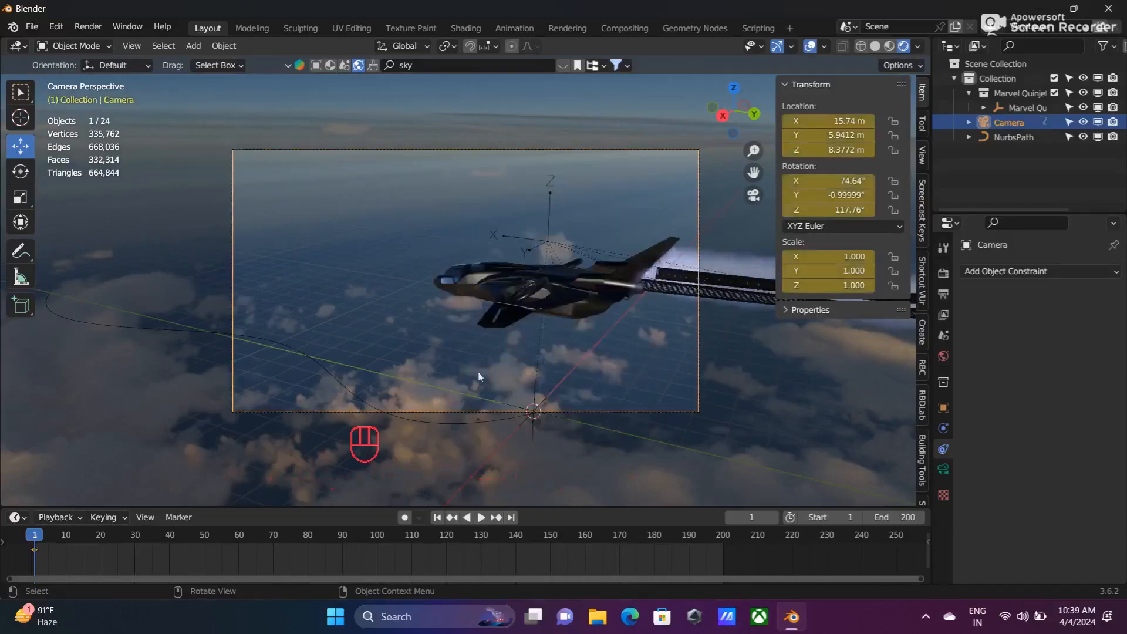
At frame 50, set the camera's location to X 15.75, Y 3.7412, Z 8.9472 m and rotation to X 68.64°, Y 2°, Z 119.76°.
{"action": "left_click_drag", "start_coordinate": [32, 536], "coordinate": [206, 543]}
{"action": "left_click_drag", "start_coordinate": [834, 135], "coordinate": [854, 126]}
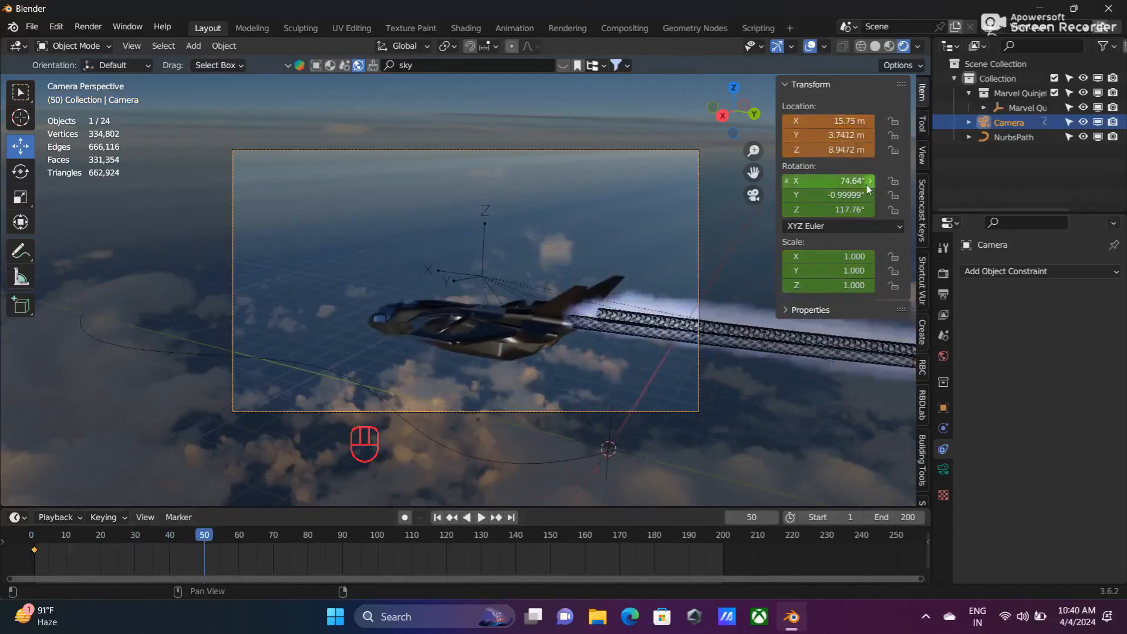
{"action": "left_click", "coordinate": [787, 181]}
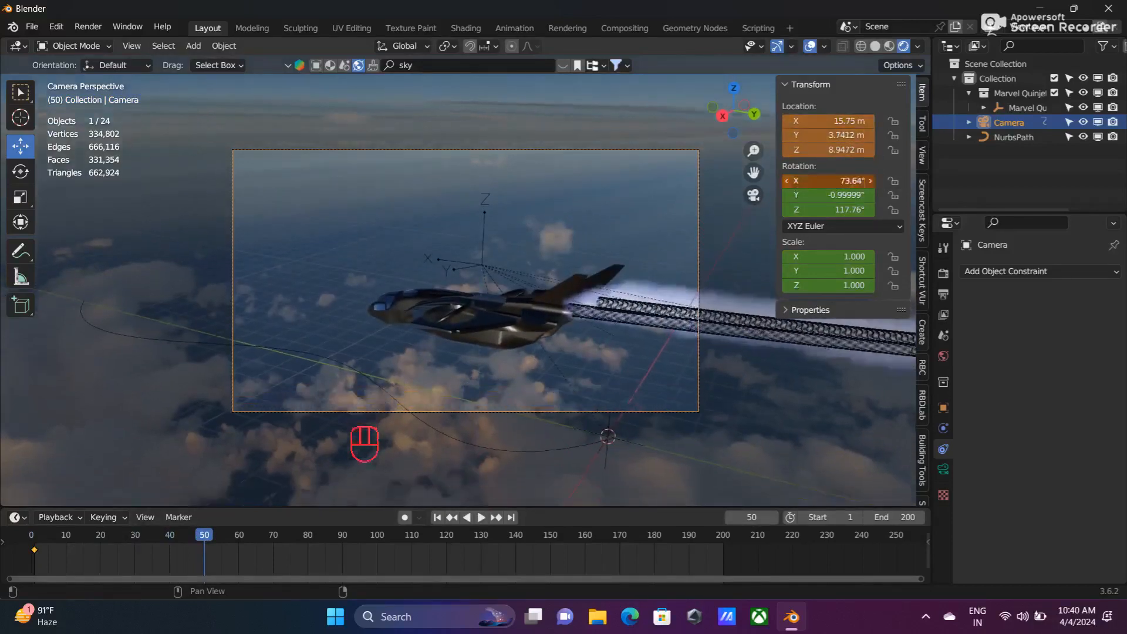
{"action": "left_click", "coordinate": [787, 182]}
{"action": "left_click", "coordinate": [787, 182]}
{"action": "left_click", "coordinate": [787, 182]}
{"action": "left_click", "coordinate": [787, 182]}
{"action": "left_click", "coordinate": [787, 182]}
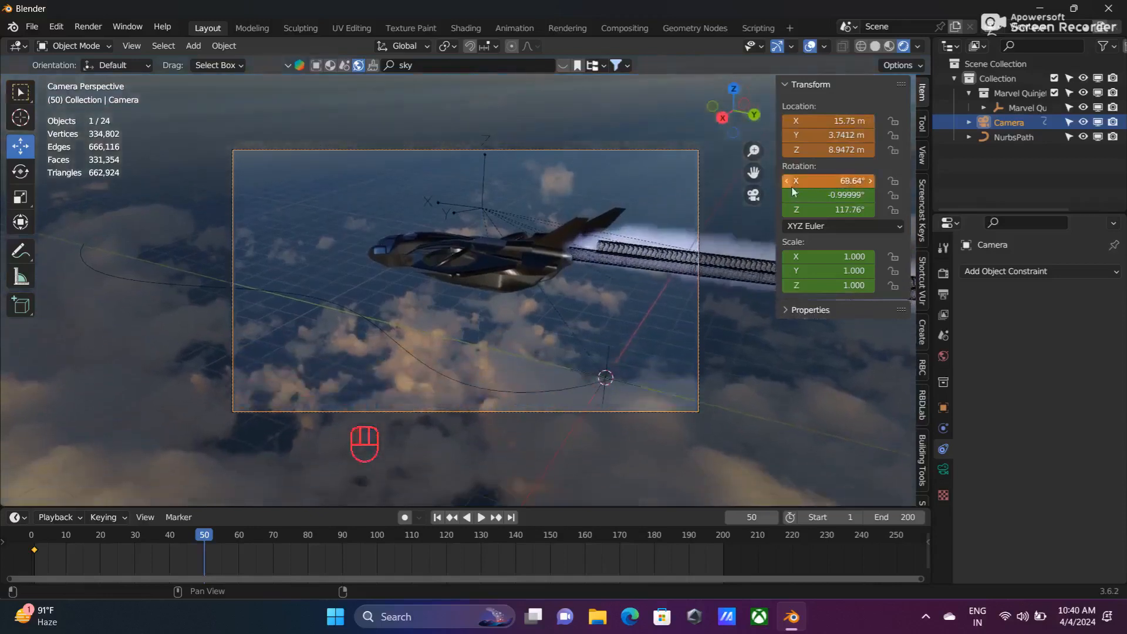
{"action": "left_click", "coordinate": [870, 195]}
{"action": "left_click", "coordinate": [870, 195]}
{"action": "left_click", "coordinate": [870, 195]}
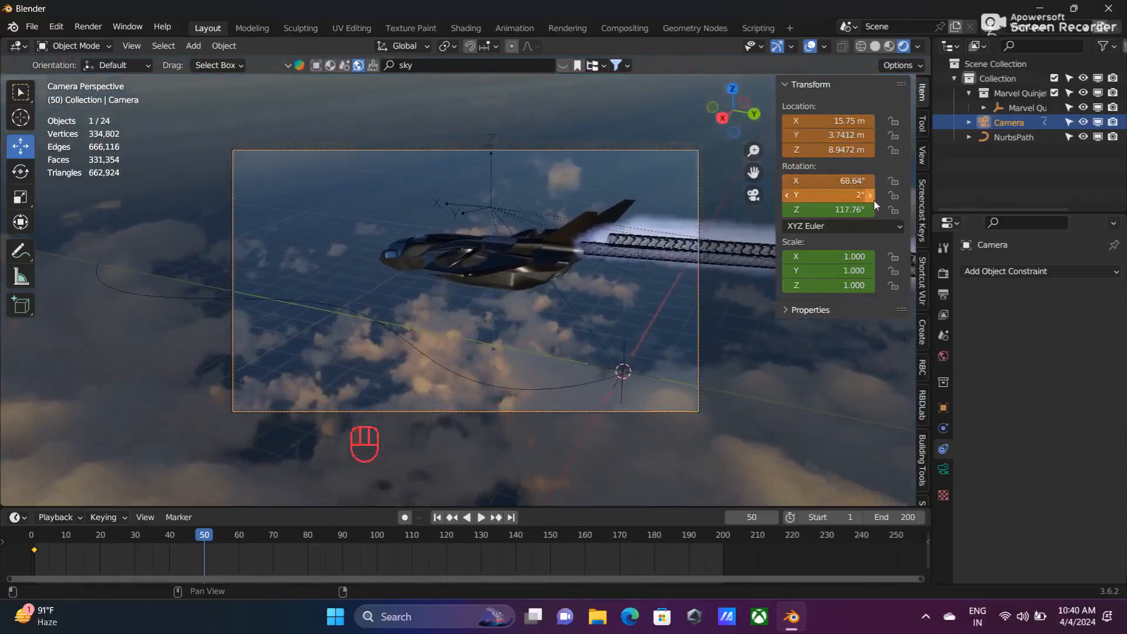
{"action": "left_click", "coordinate": [870, 210]}
{"action": "left_click", "coordinate": [871, 210]}
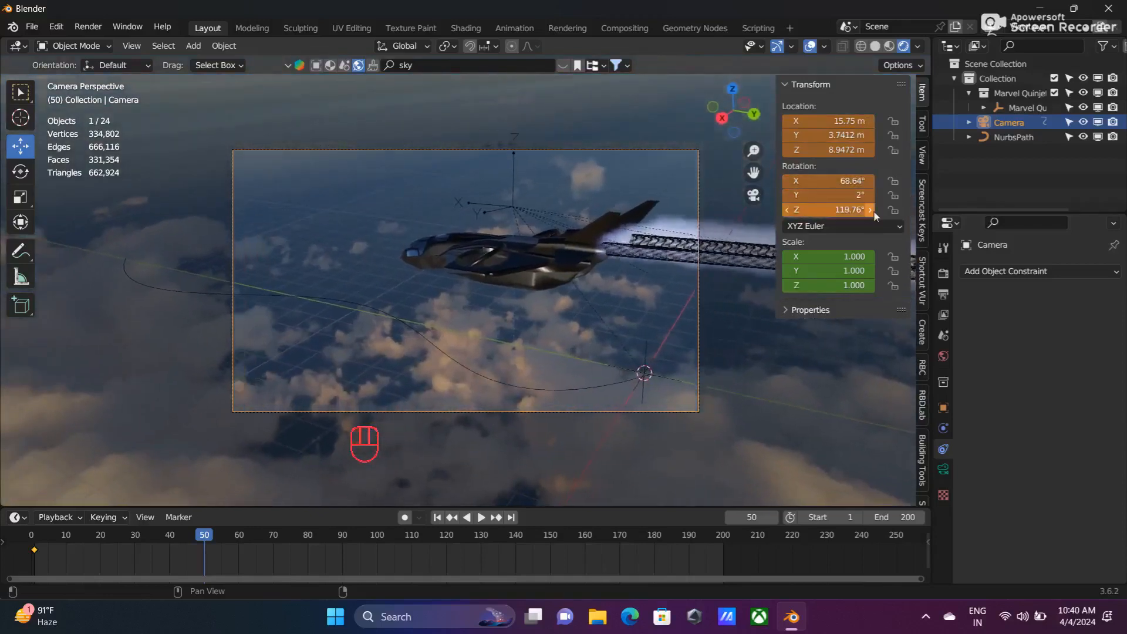
Set the camera's scale to 1.010 on all axes and keyframe its location, rotation and scale at frame 50.
{"action": "left_click", "coordinate": [871, 257]}
{"action": "left_click", "coordinate": [872, 285]}
{"action": "key", "text": "i"}
{"action": "key", "text": "i"}
{"action": "key", "text": "i"}
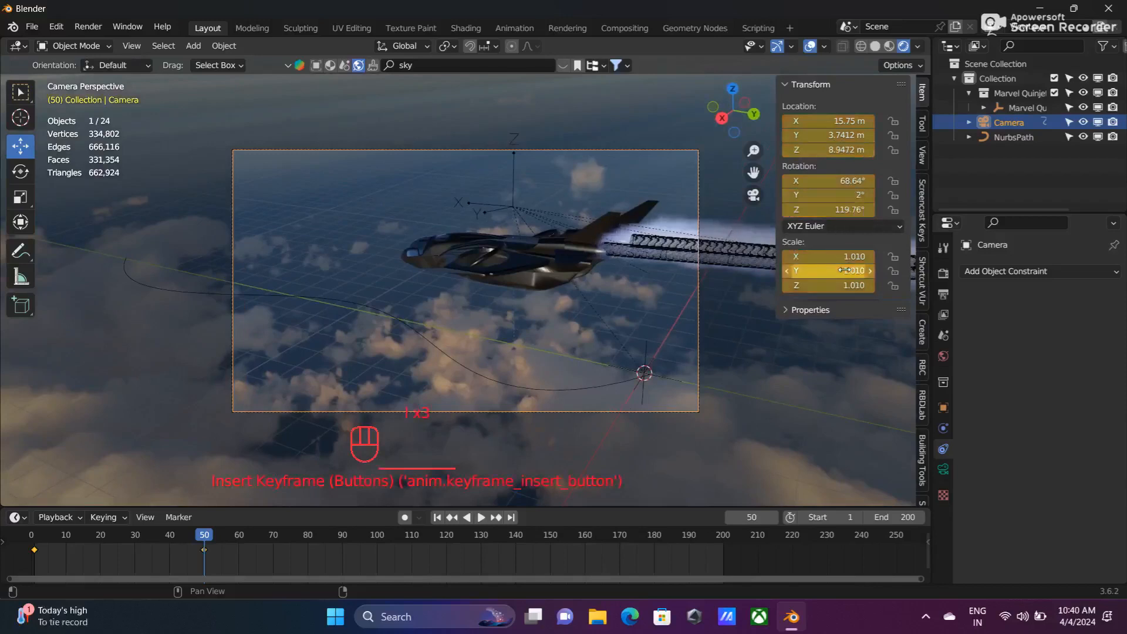
Play the animation from frame 1 to review the camera move, stop it, and return to frame 1.
{"action": "left_click", "coordinate": [436, 517]}
{"action": "key", "text": "space"}
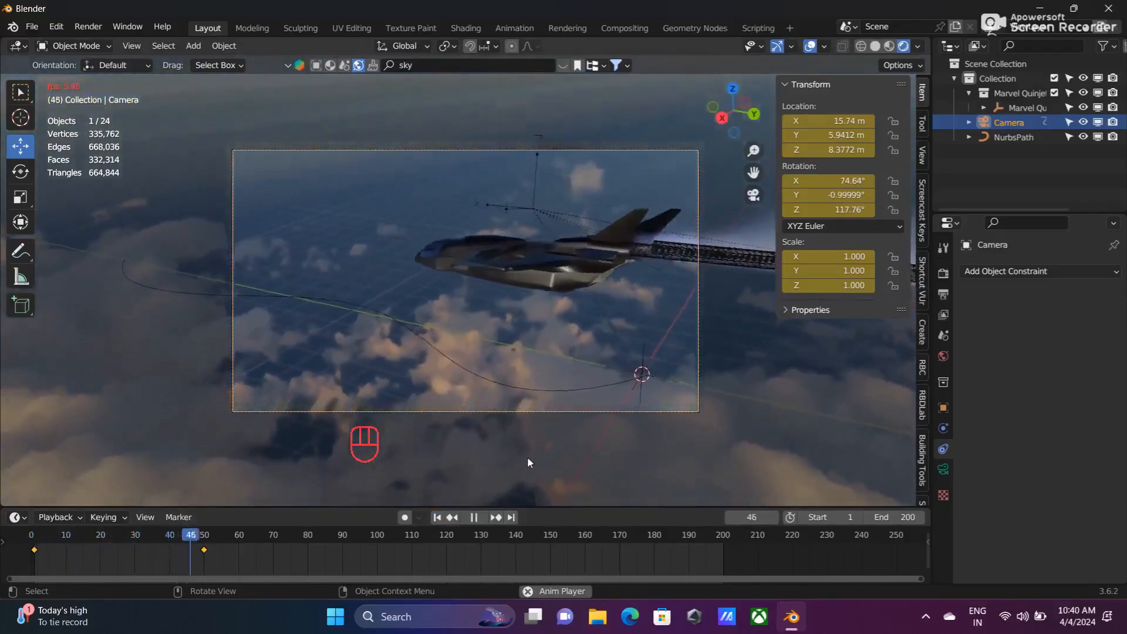
{"action": "key", "text": "space"}
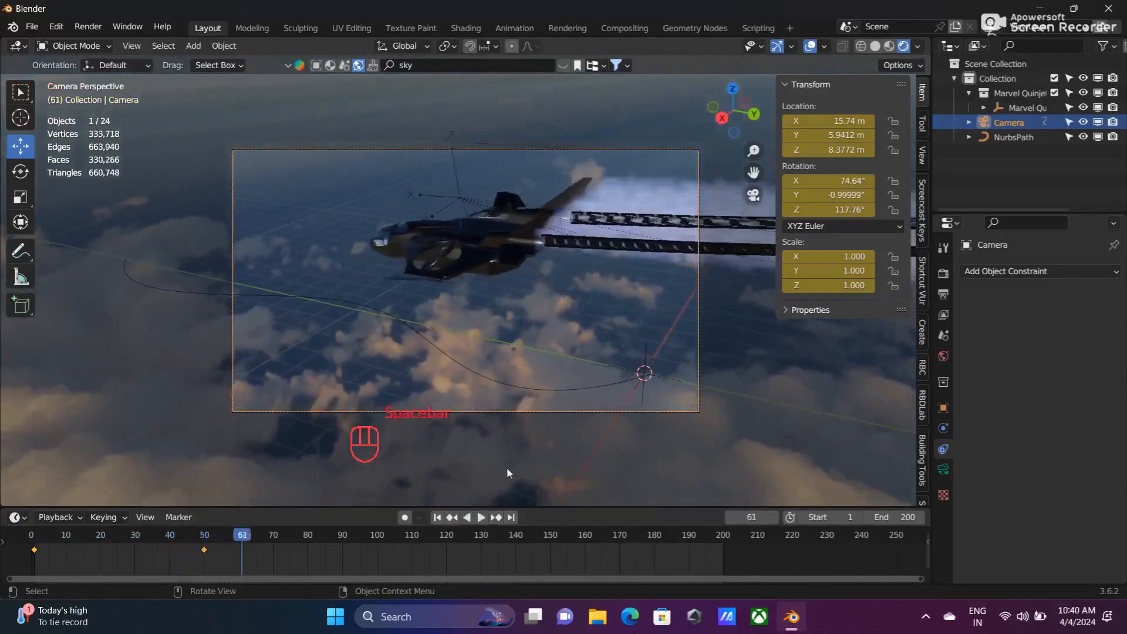
{"action": "left_click", "coordinate": [436, 518]}
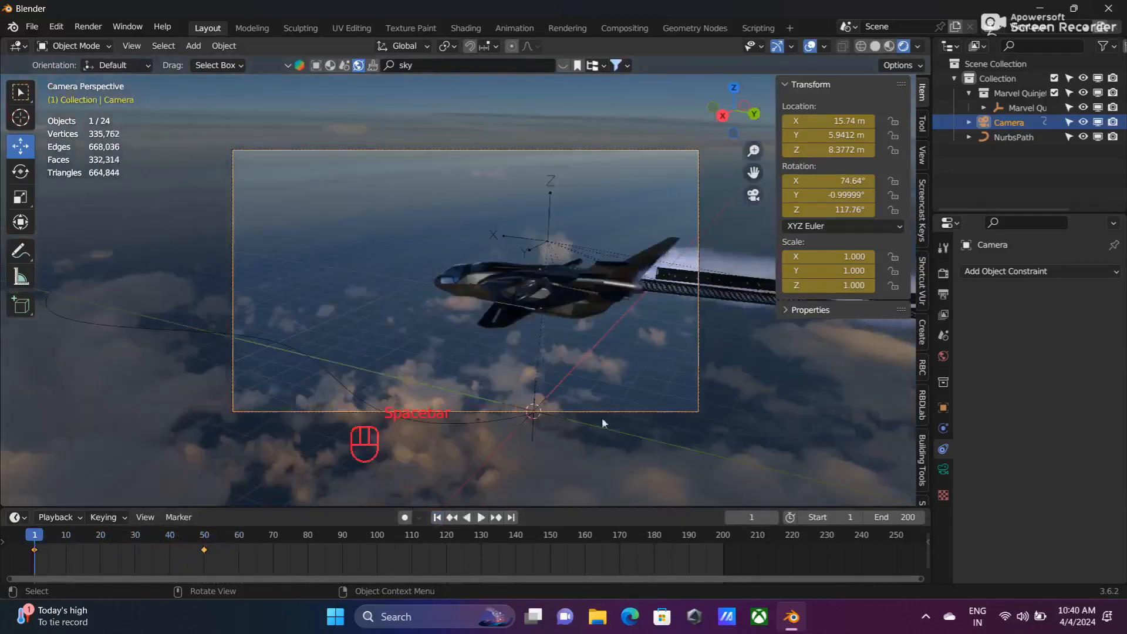